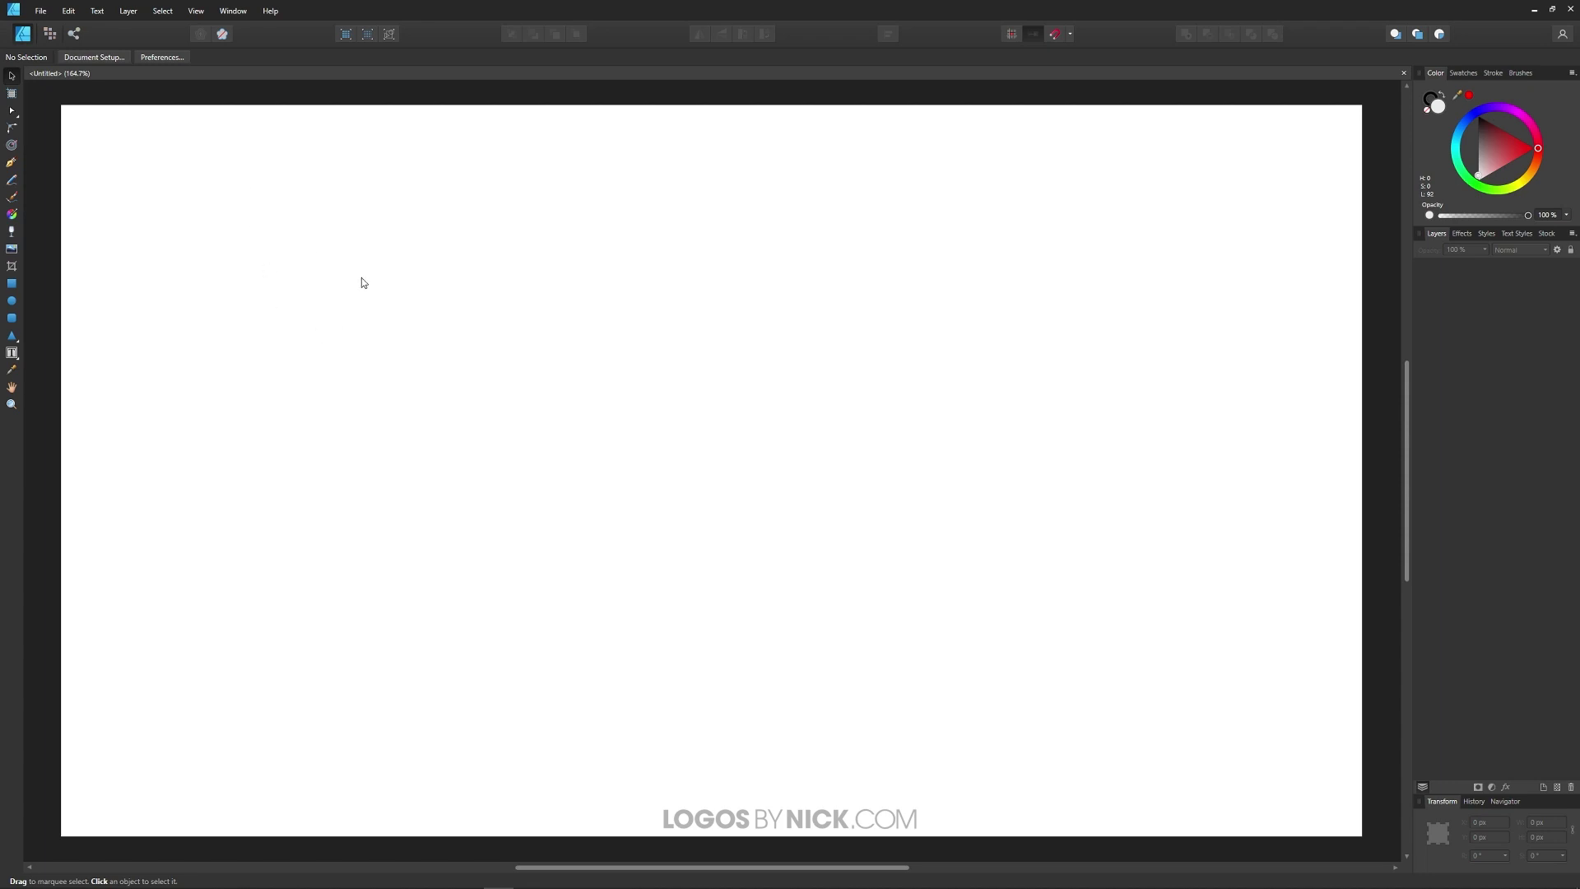
Add a Pixel layer in Pixel Persona and paint a black scribble with the Paint Brush.
{"action": "left_click", "coordinate": [51, 35]}
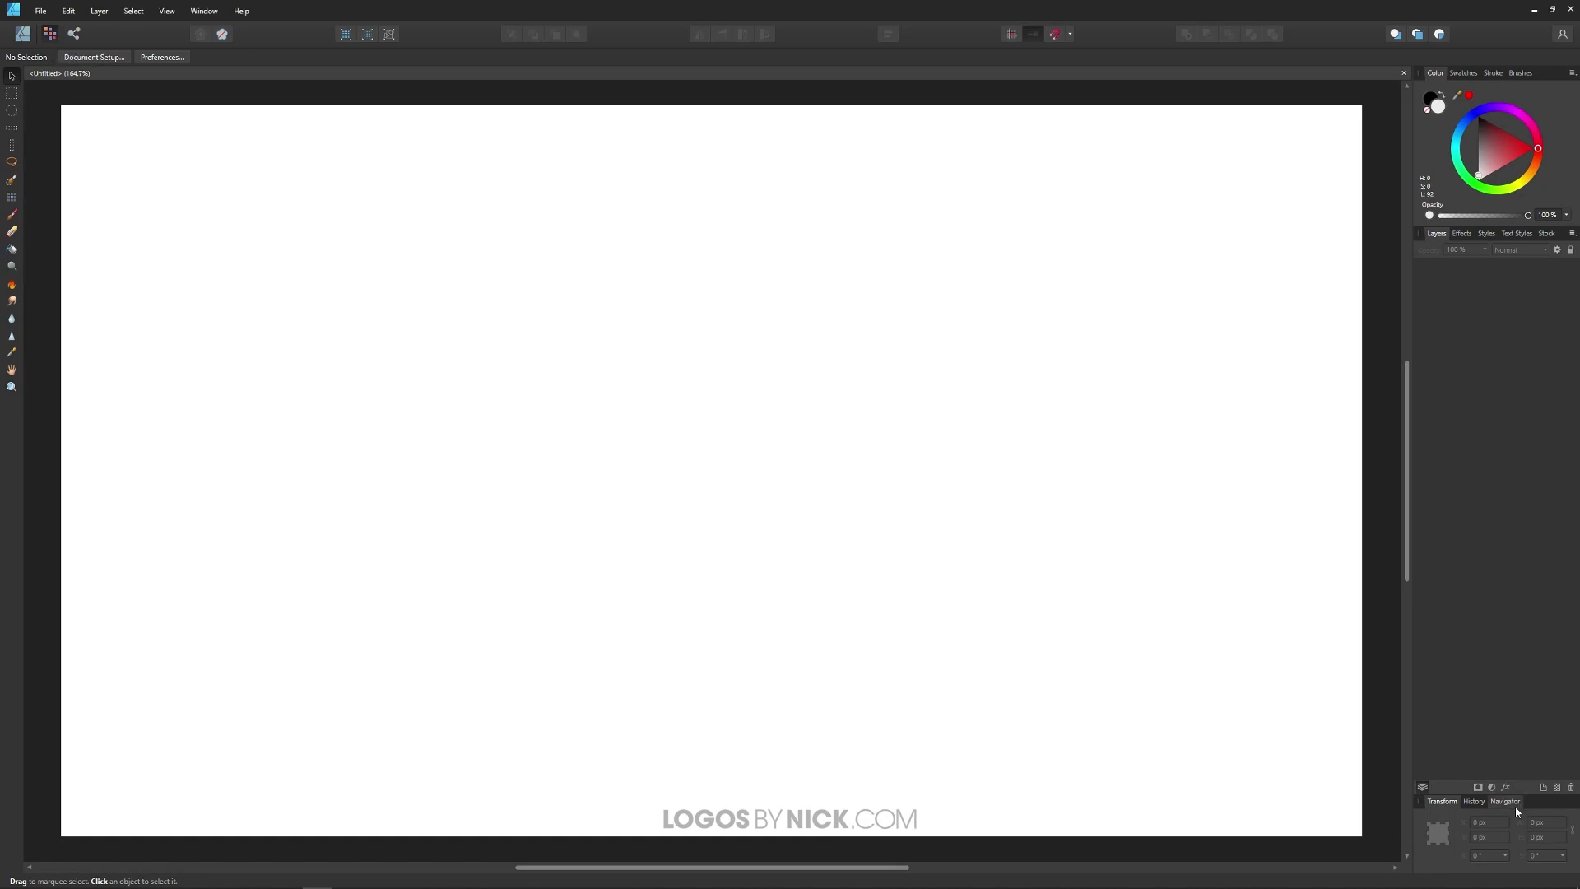
{"action": "left_click", "coordinate": [1557, 788]}
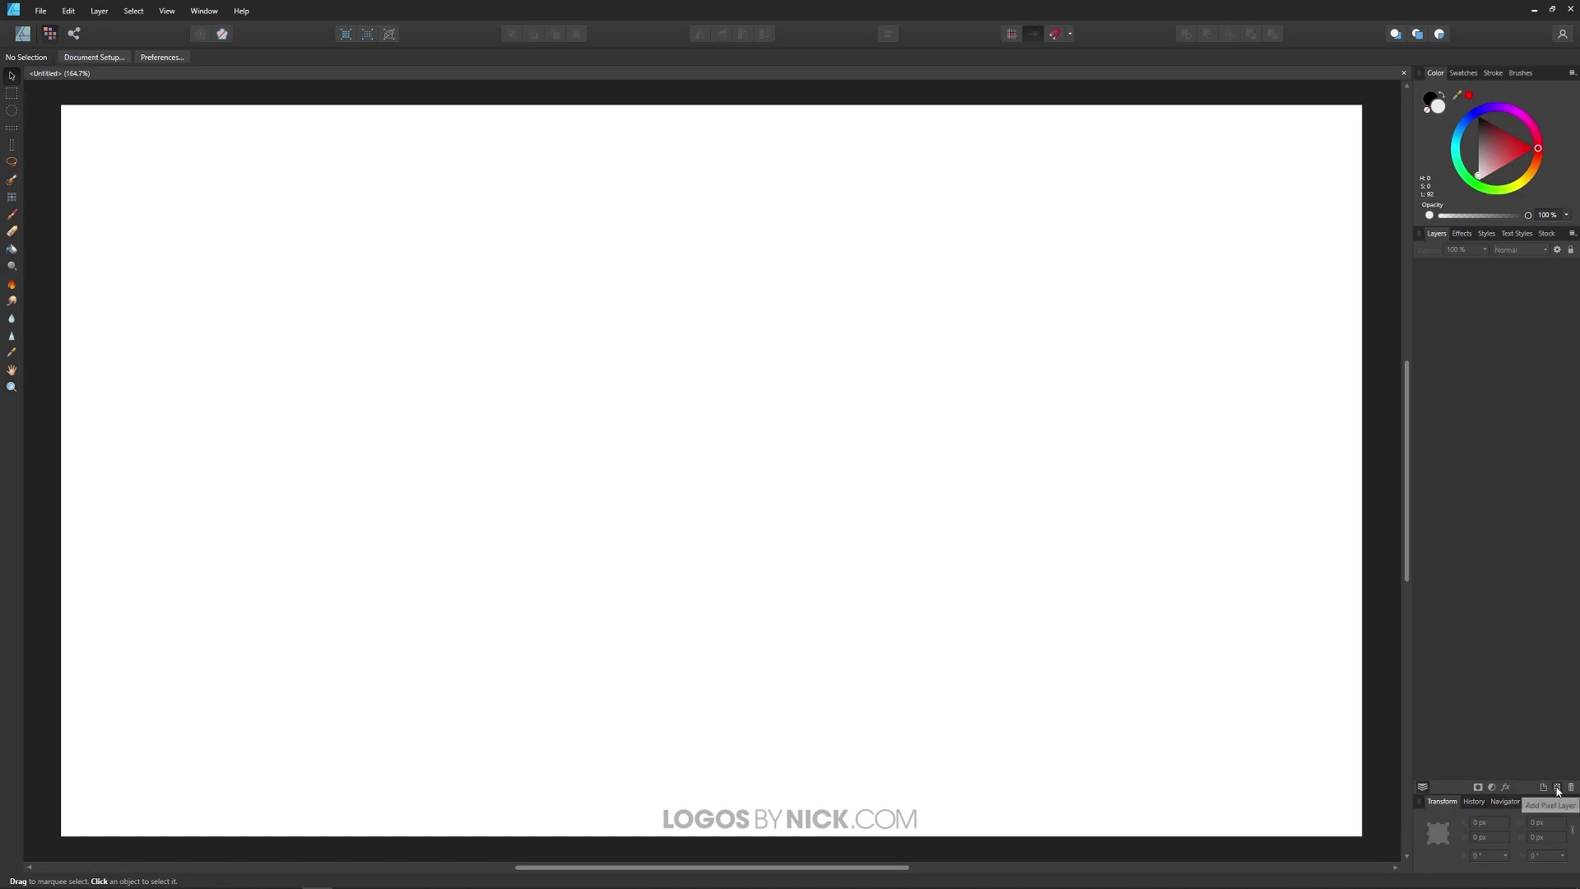
{"action": "left_click", "coordinate": [12, 216]}
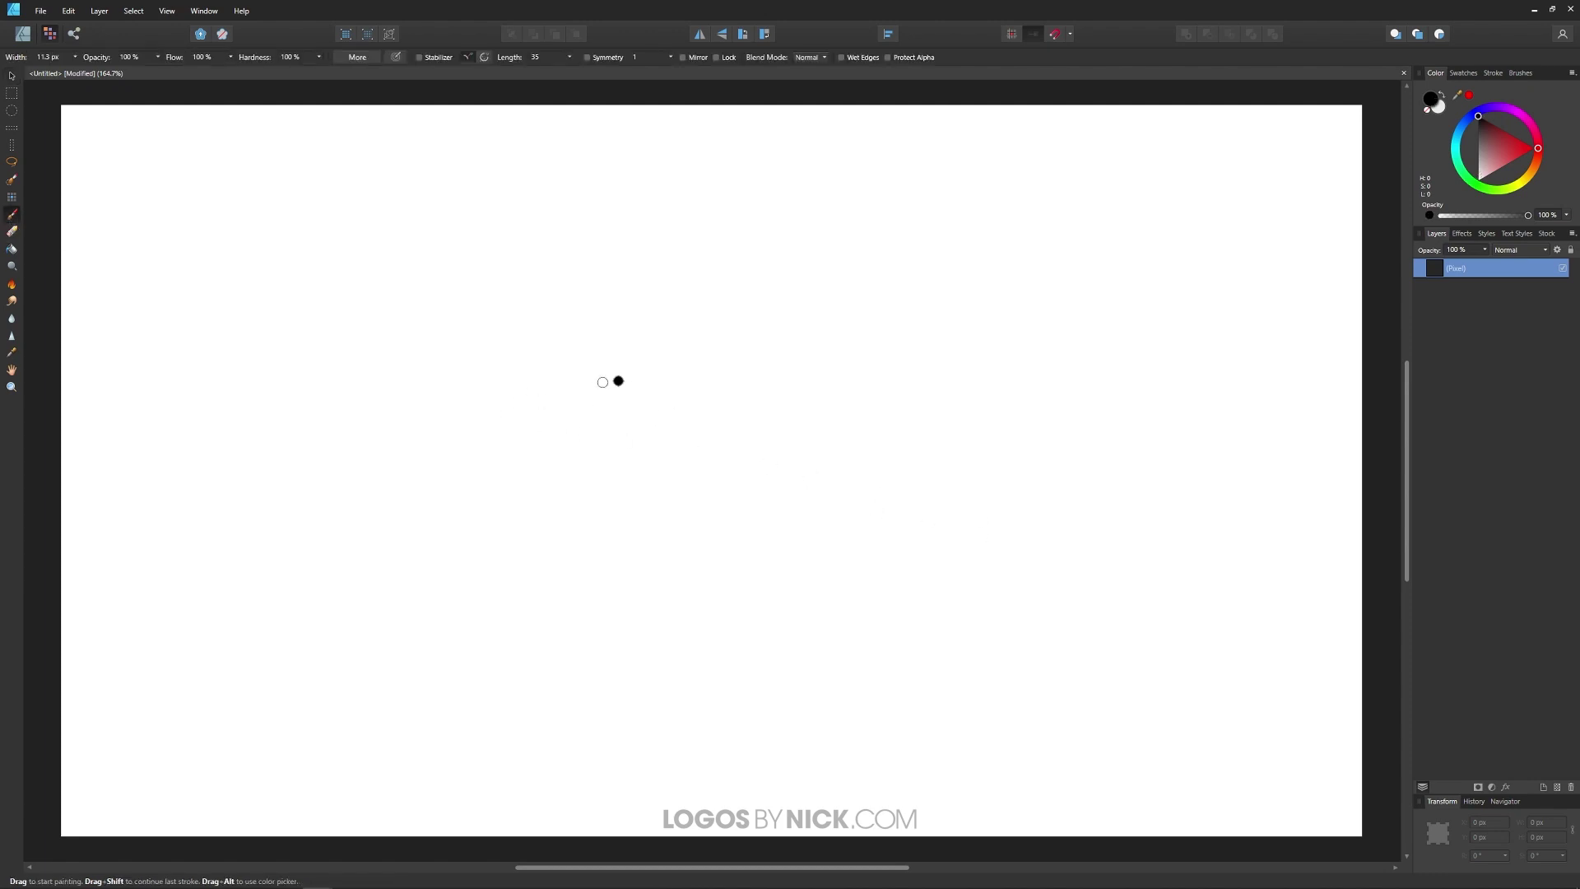
{"action": "mouse_move", "coordinate": [691, 378]}
{"action": "left_mouse_down"}
{"action": "mouse_move", "coordinate": [825, 353]}
{"action": "mouse_move", "coordinate": [504, 389]}
{"action": "mouse_move", "coordinate": [713, 408]}
{"action": "mouse_move", "coordinate": [744, 316]}
{"action": "mouse_move", "coordinate": [482, 353]}
{"action": "mouse_move", "coordinate": [625, 416]}
{"action": "mouse_move", "coordinate": [586, 366]}
{"action": "mouse_move", "coordinate": [434, 400]}
{"action": "mouse_move", "coordinate": [514, 356]}
{"action": "mouse_move", "coordinate": [678, 338]}
{"action": "left_mouse_up"}
{"action": "left_click", "coordinate": [833, 483]}
Erase white streaks through the middle of the scribble.
{"action": "key", "text": "ctrl+z"}
{"action": "left_click", "coordinate": [12, 231]}
{"action": "left_click", "coordinate": [590, 413]}
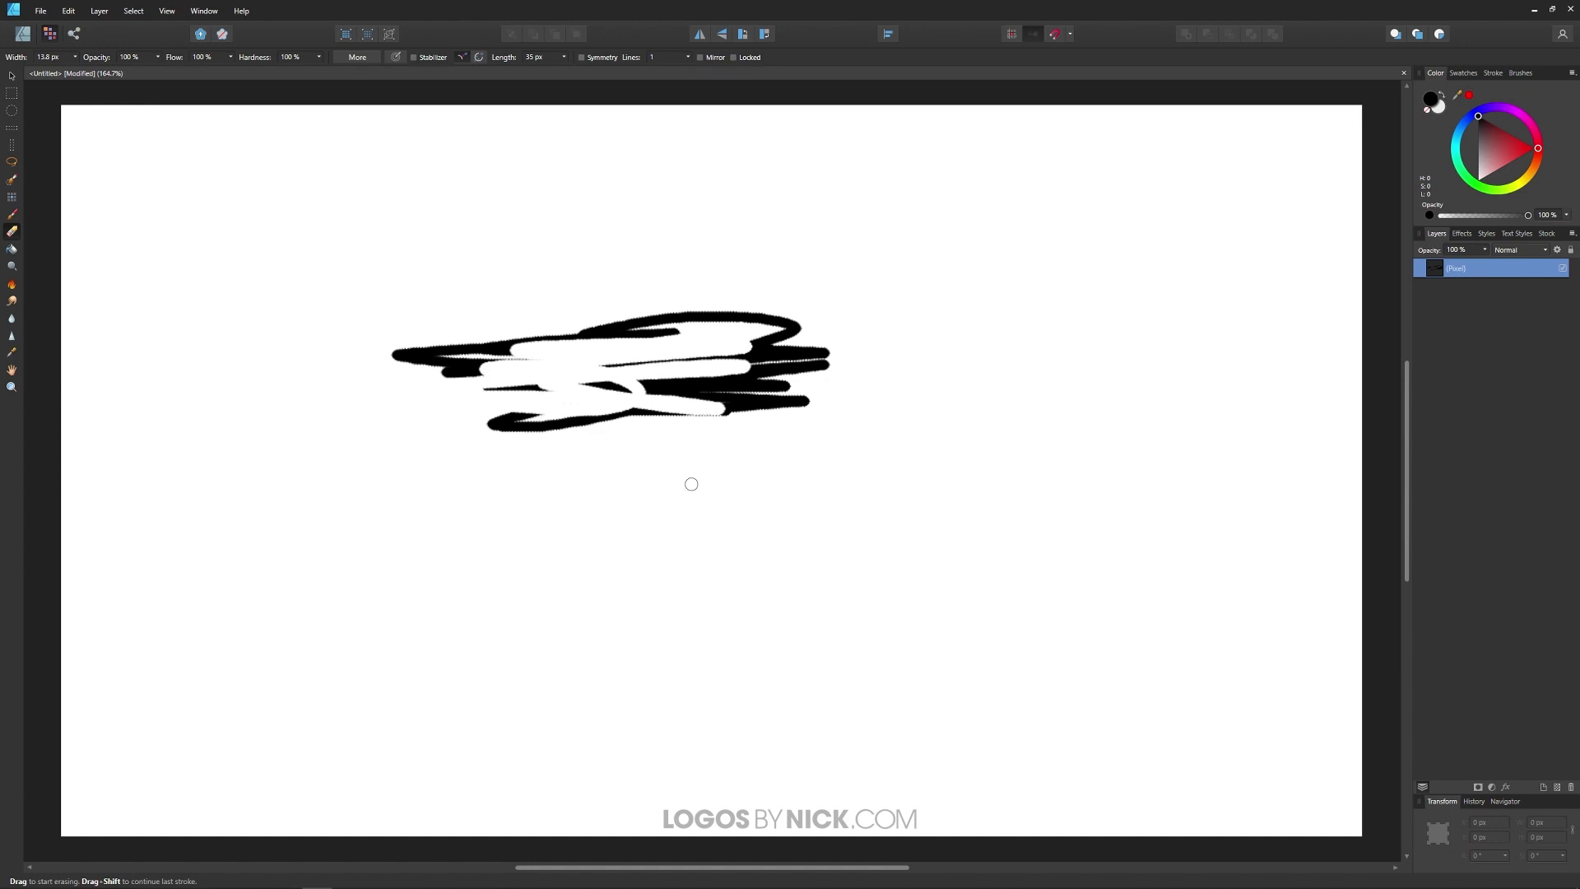
Create an export slice from the Pixel layer in Export Persona.
{"action": "left_click", "coordinate": [74, 34]}
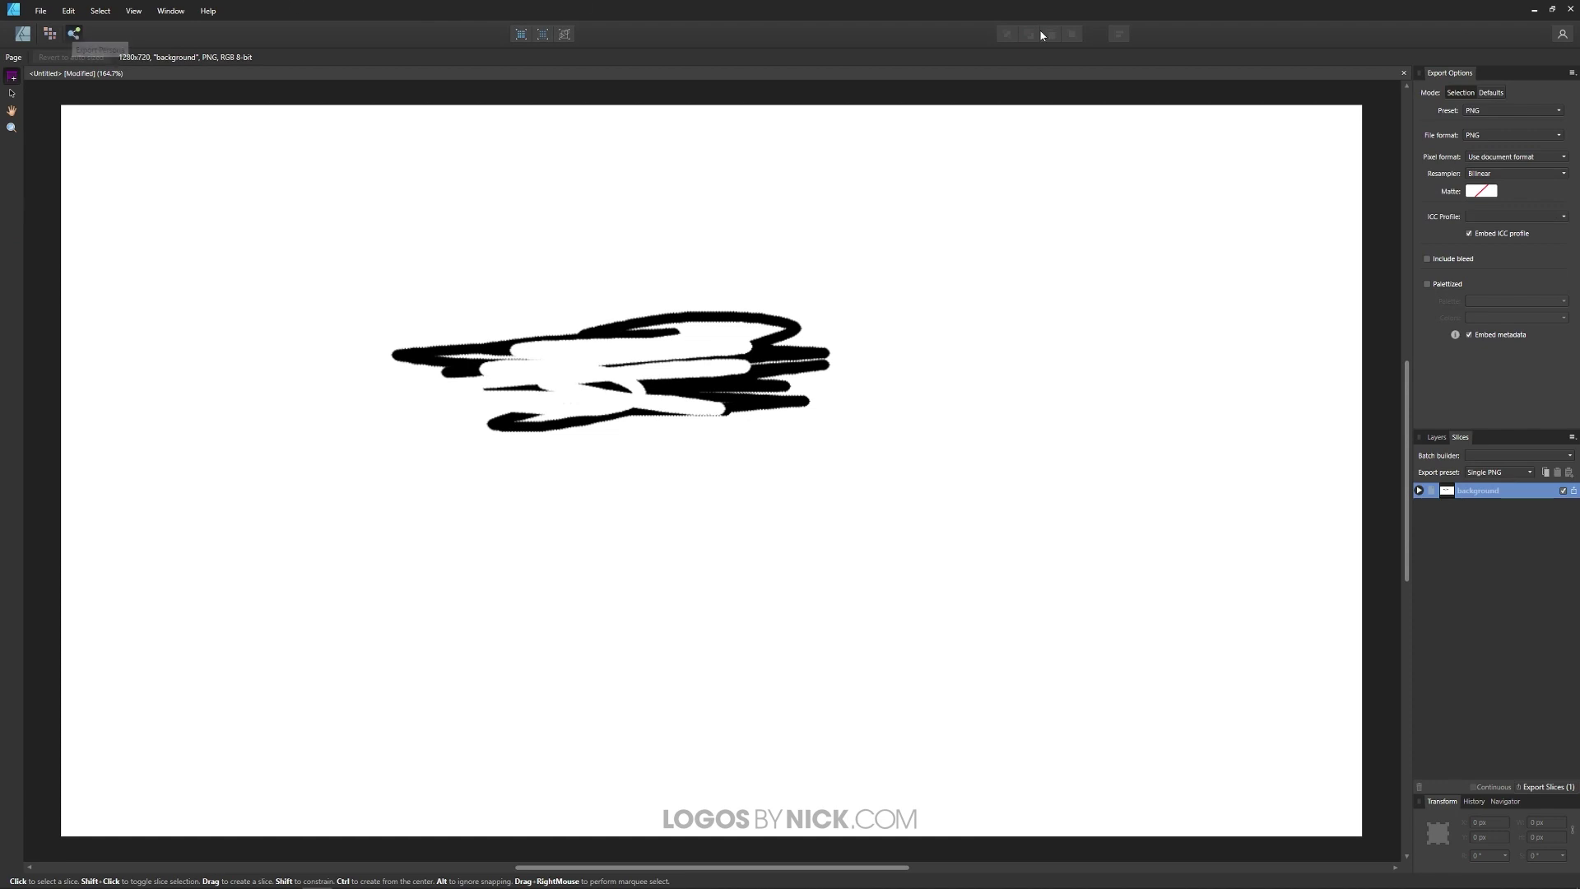
{"action": "left_click", "coordinate": [1435, 439]}
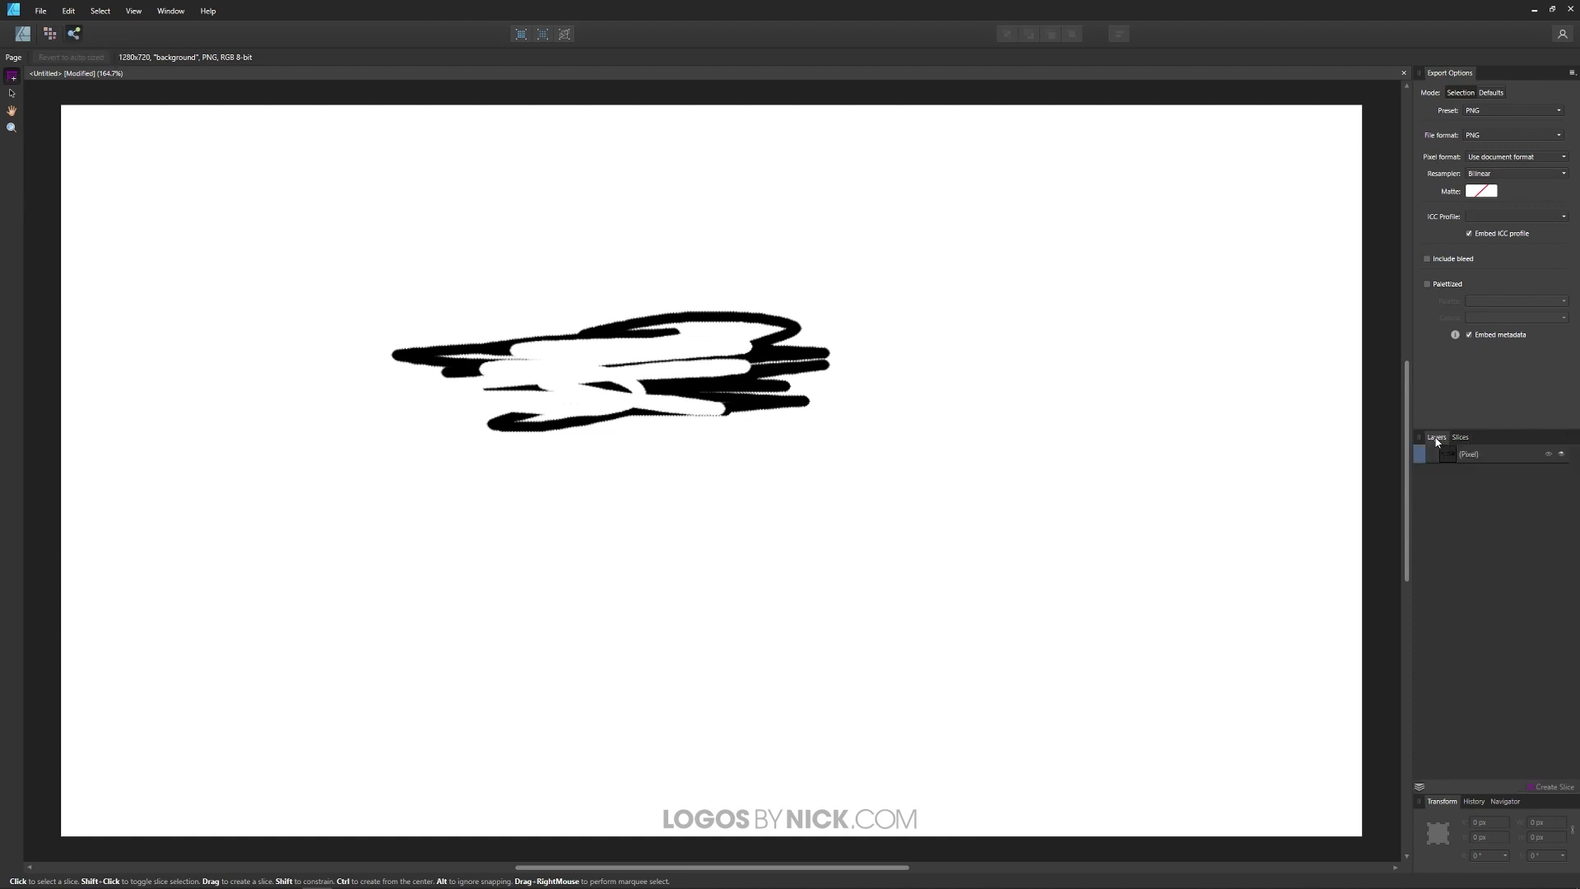
{"action": "left_click", "coordinate": [1475, 465]}
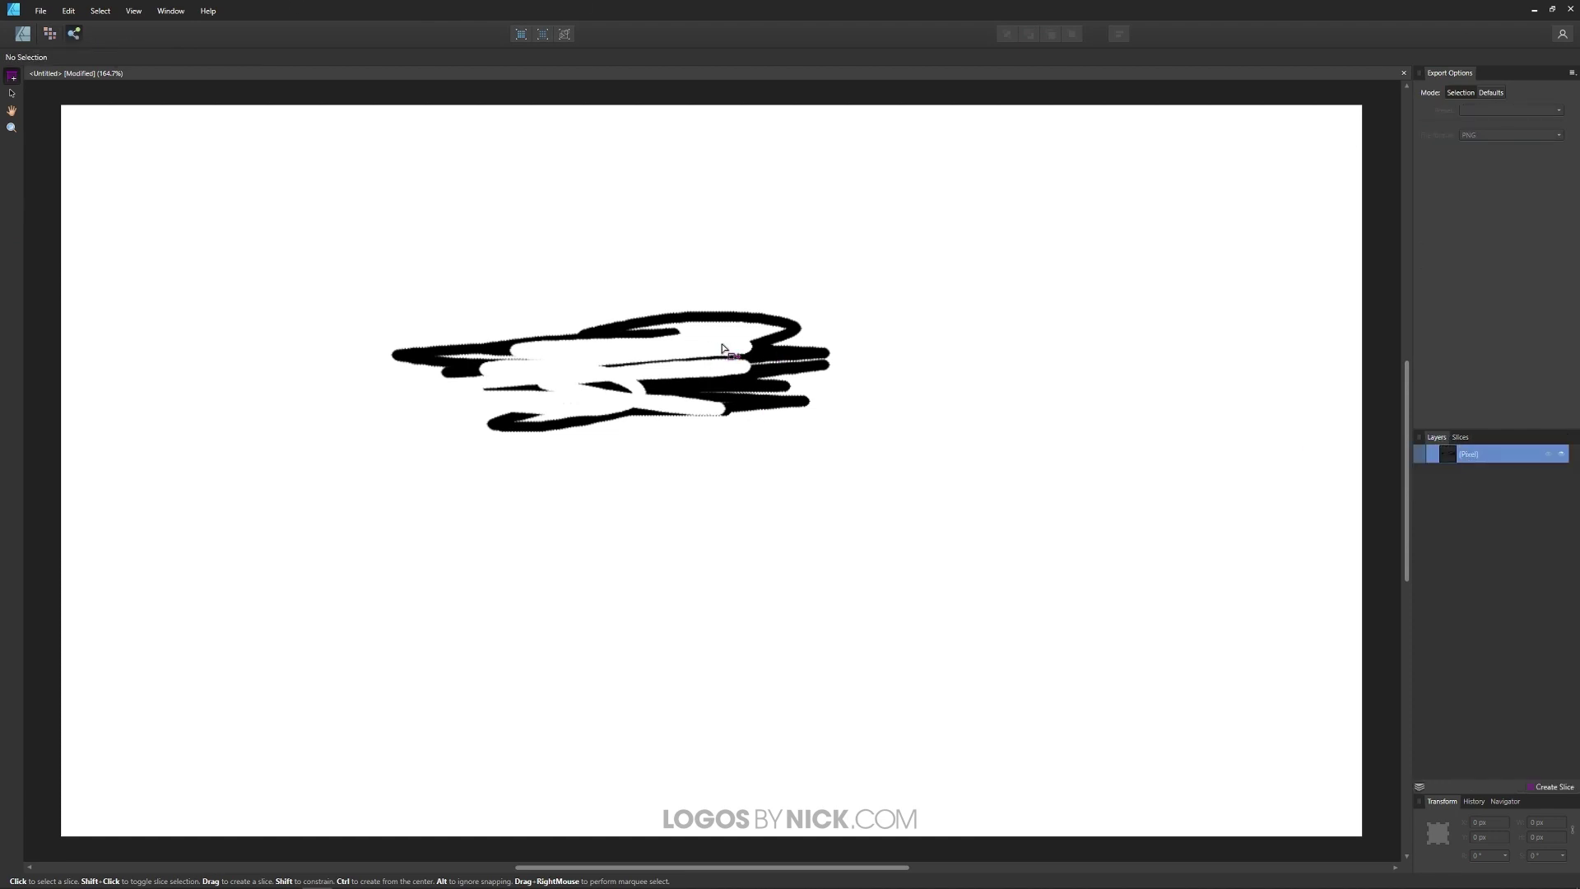
{"action": "left_click", "coordinate": [1545, 787]}
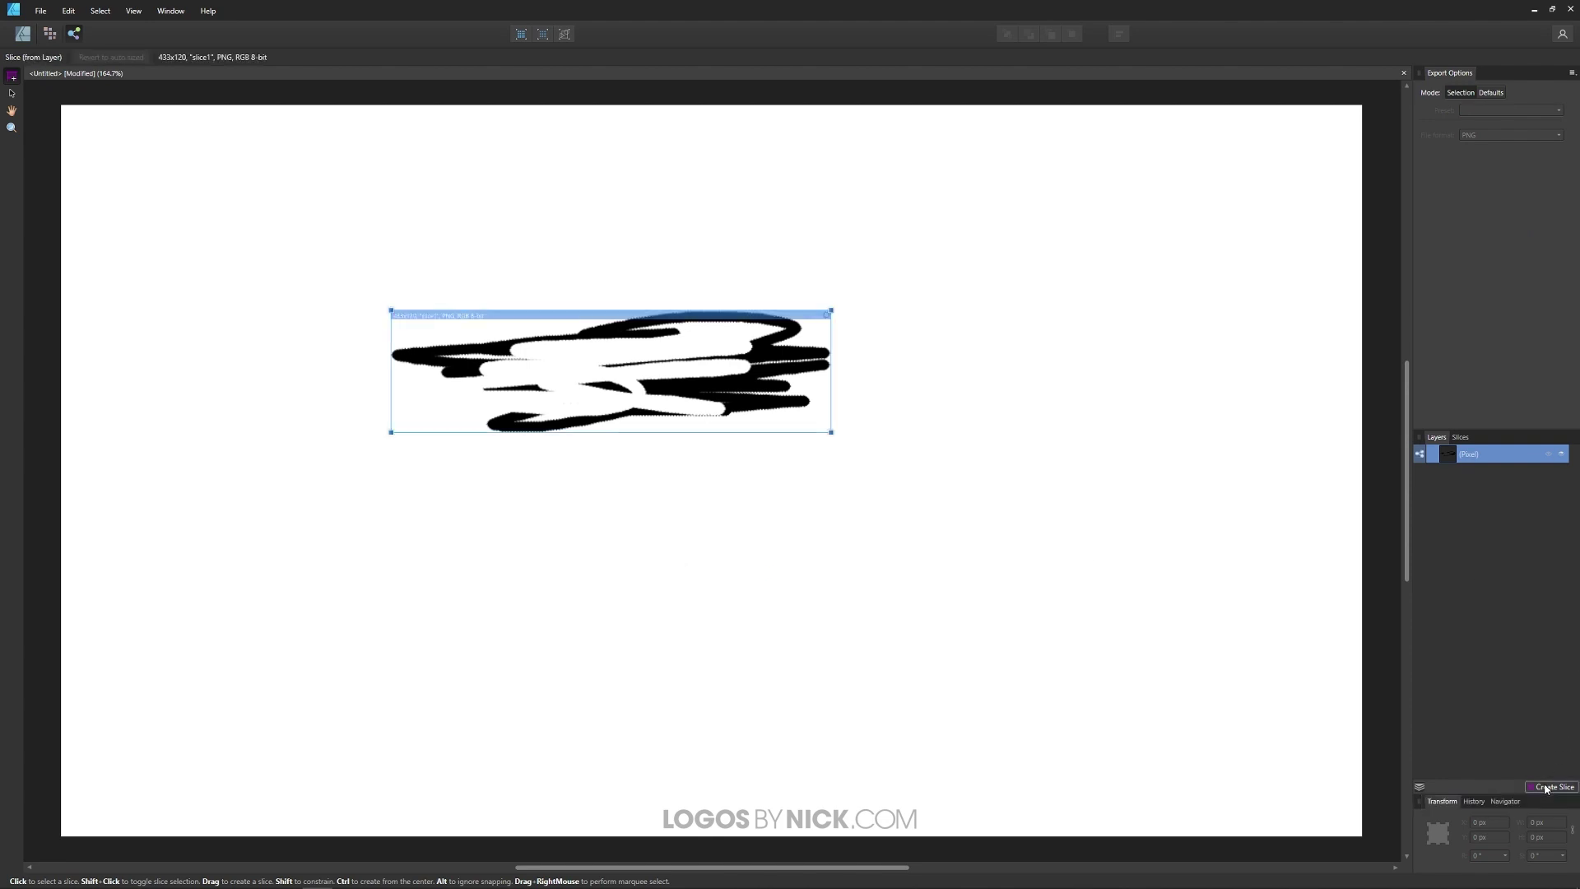
Keep slice1's export settings at PNG format and 1x scale.
{"action": "left_click", "coordinate": [1461, 438]}
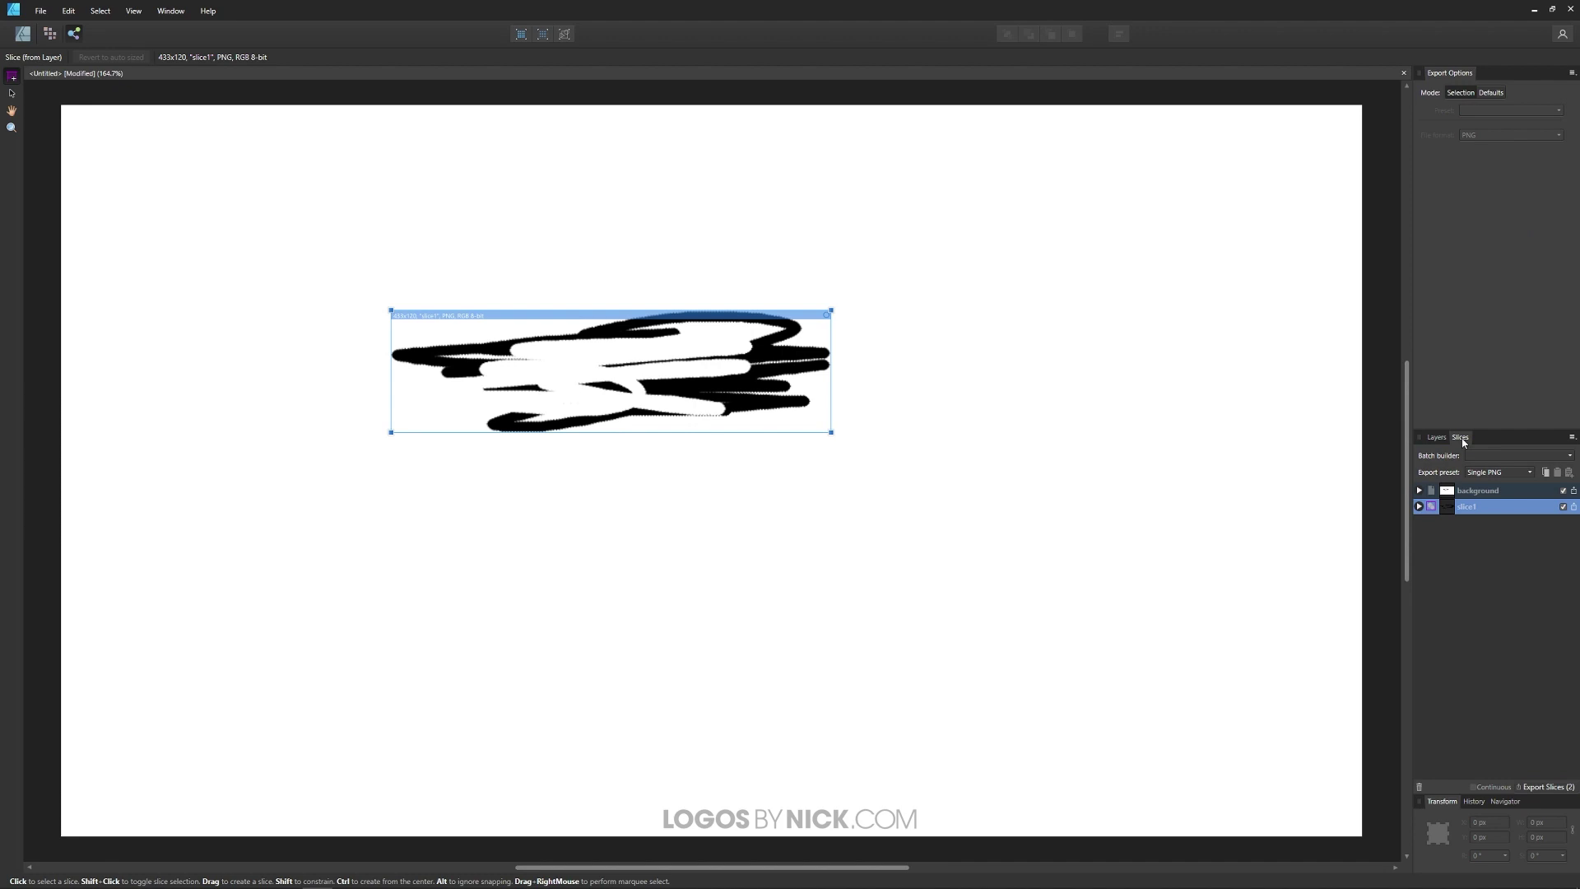
{"action": "left_click", "coordinate": [1418, 506]}
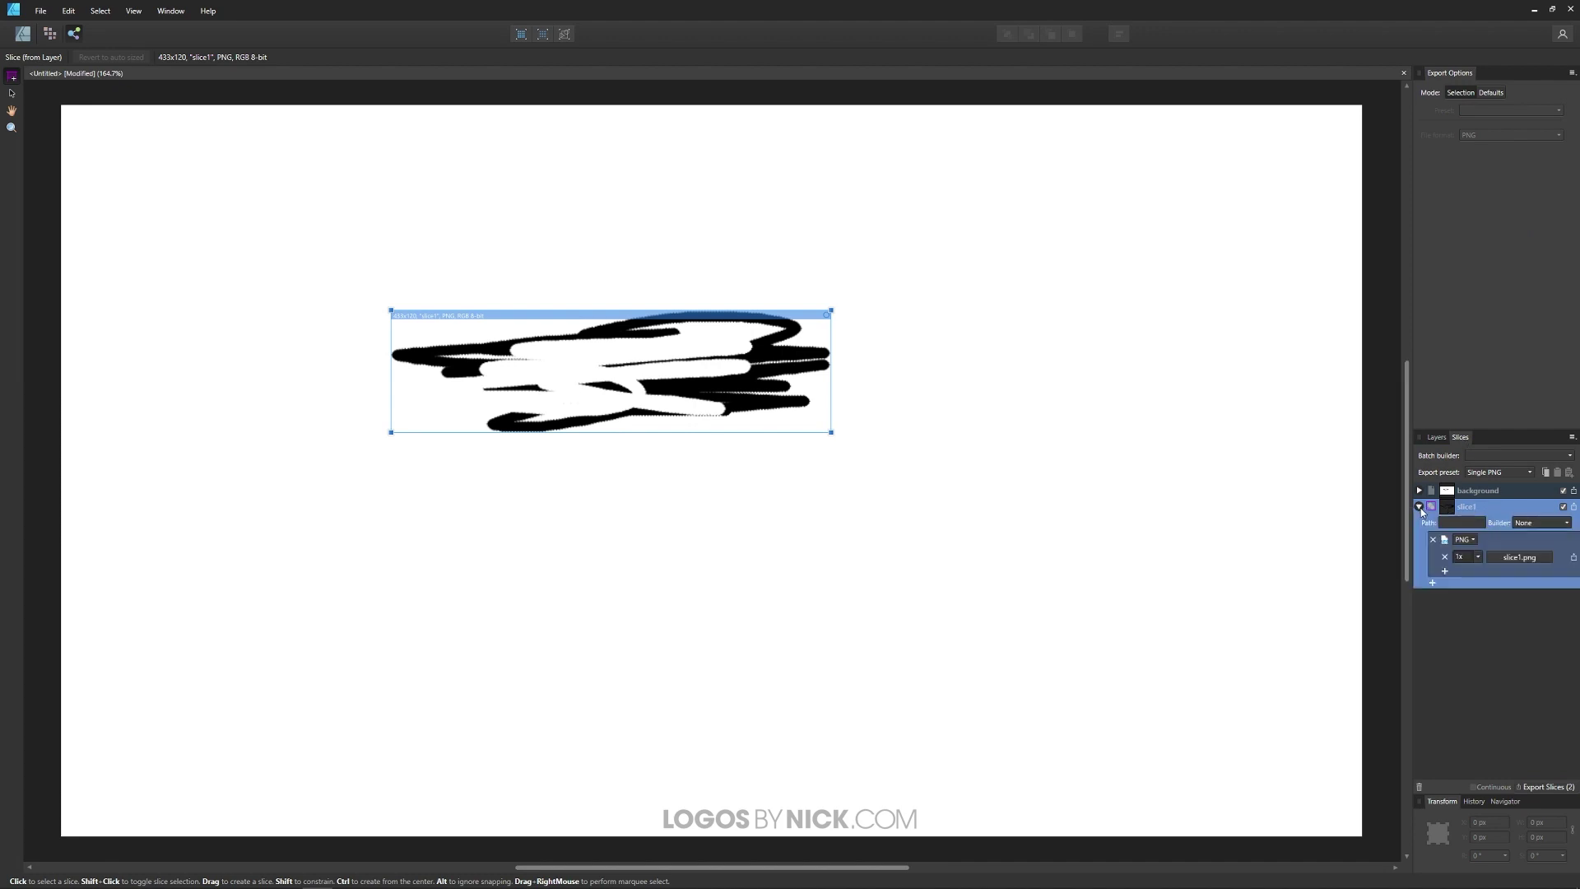
{"action": "left_click", "coordinate": [1471, 540]}
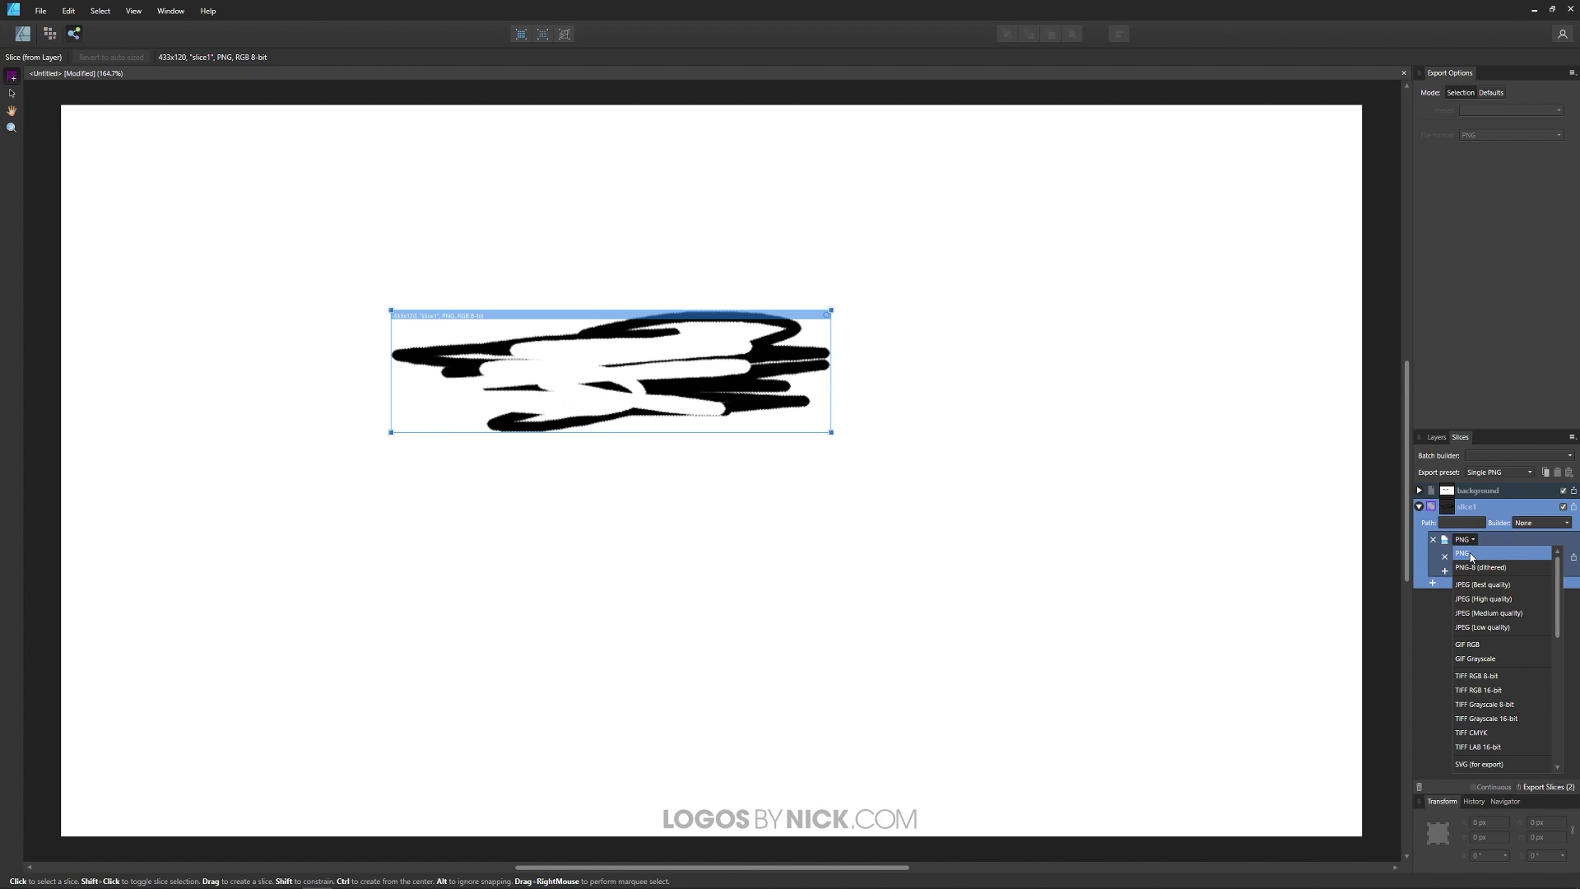
{"action": "left_click", "coordinate": [1471, 556]}
{"action": "left_click", "coordinate": [1478, 557]}
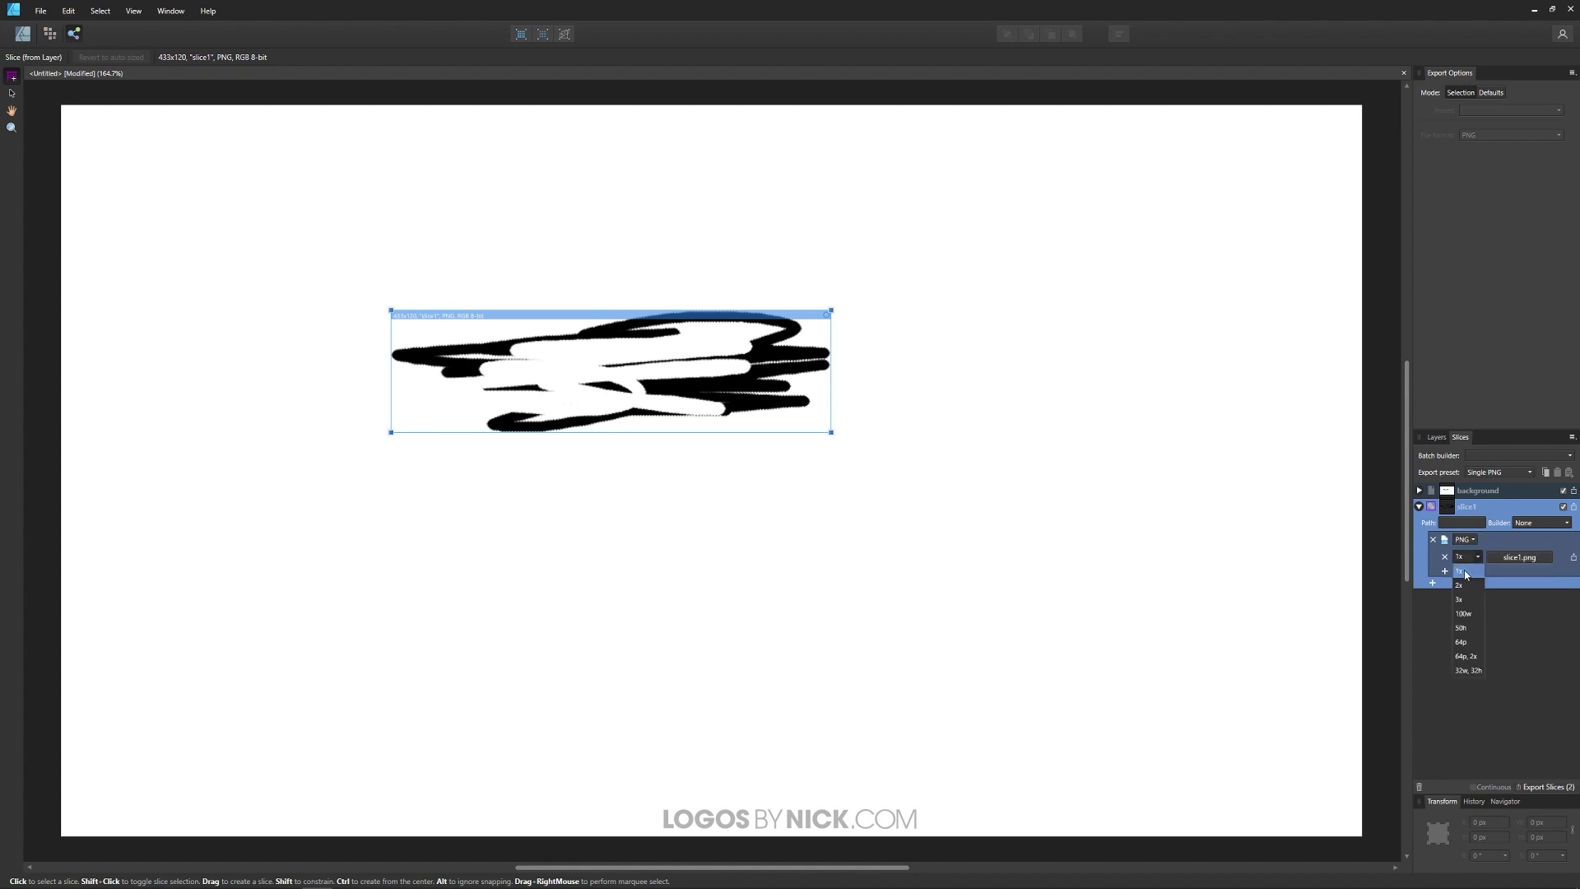
{"action": "left_click", "coordinate": [1466, 572]}
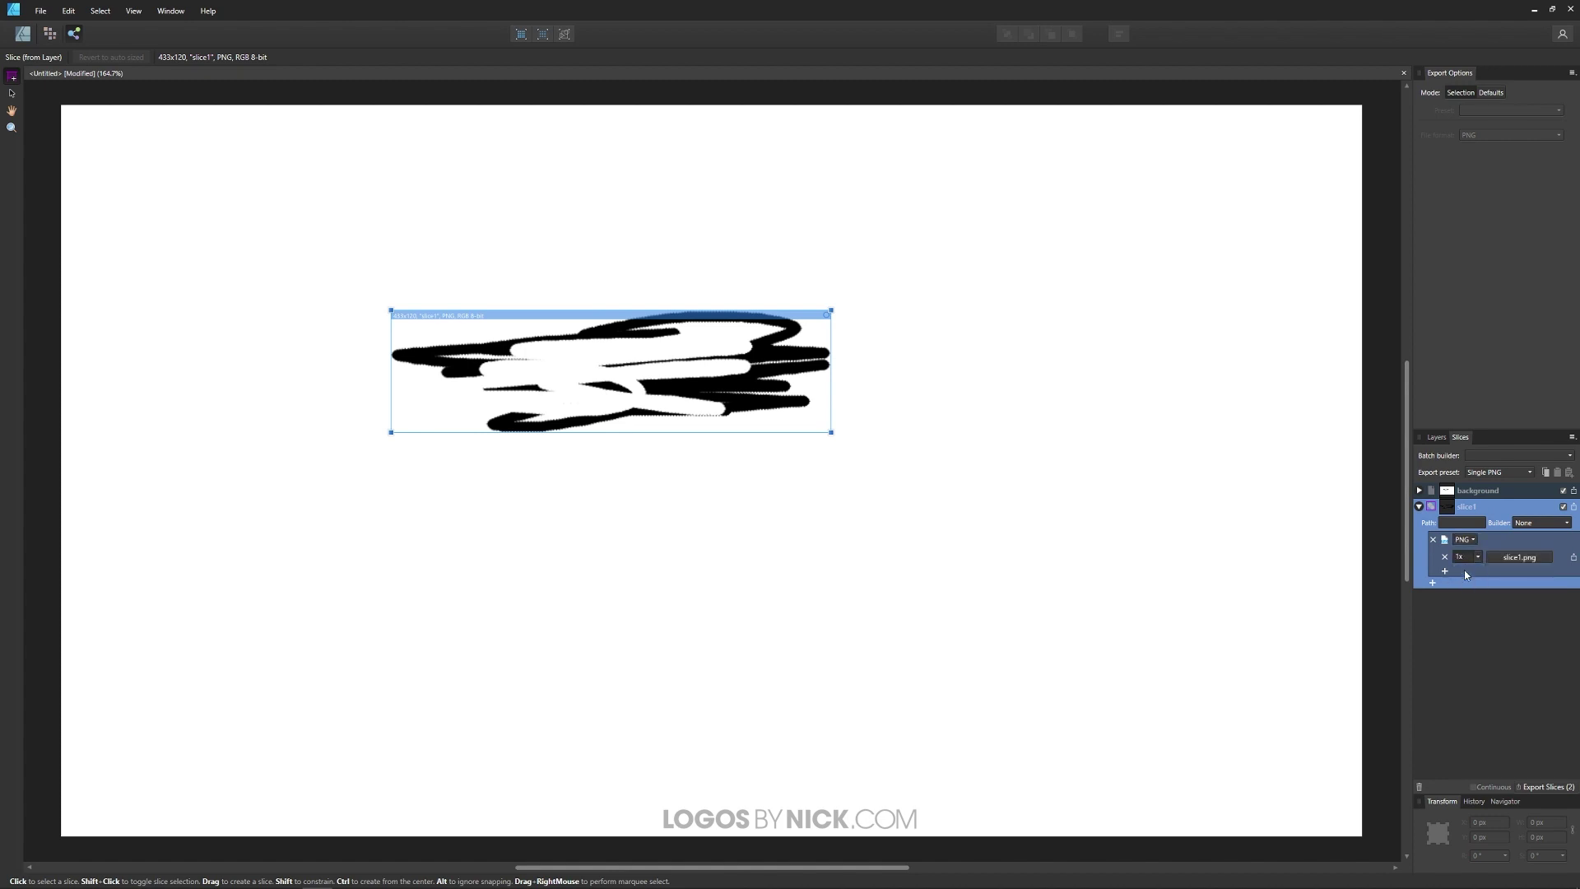
Export slice1 to the Desktop under the name Scribble.
{"action": "left_click", "coordinate": [1573, 562]}
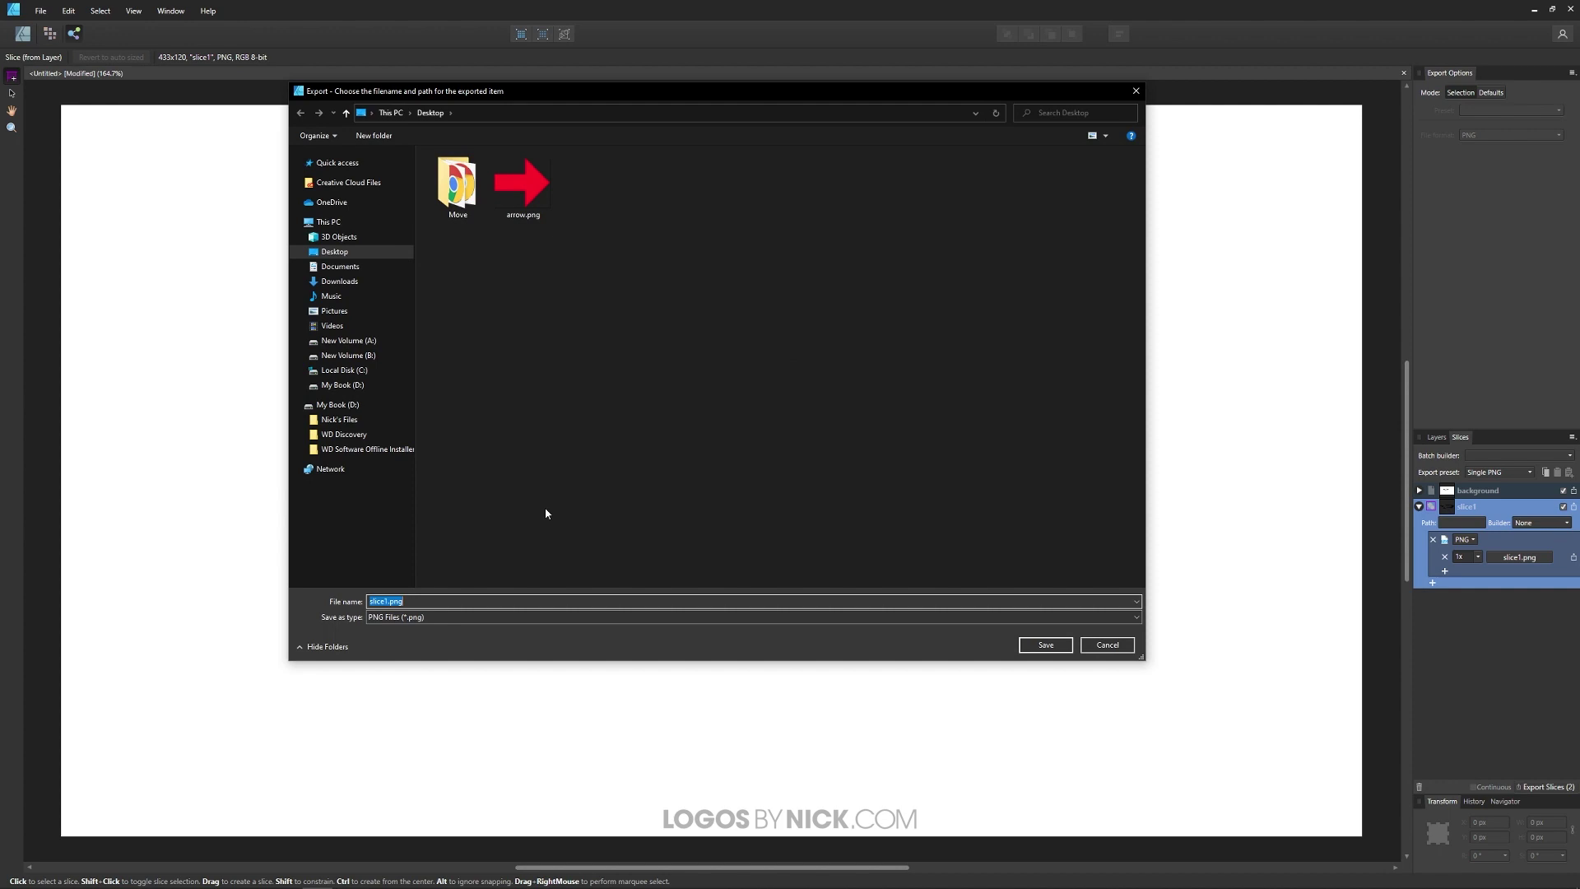
{"action": "type", "text": "Scribble"}
{"action": "left_click", "coordinate": [1062, 645]}
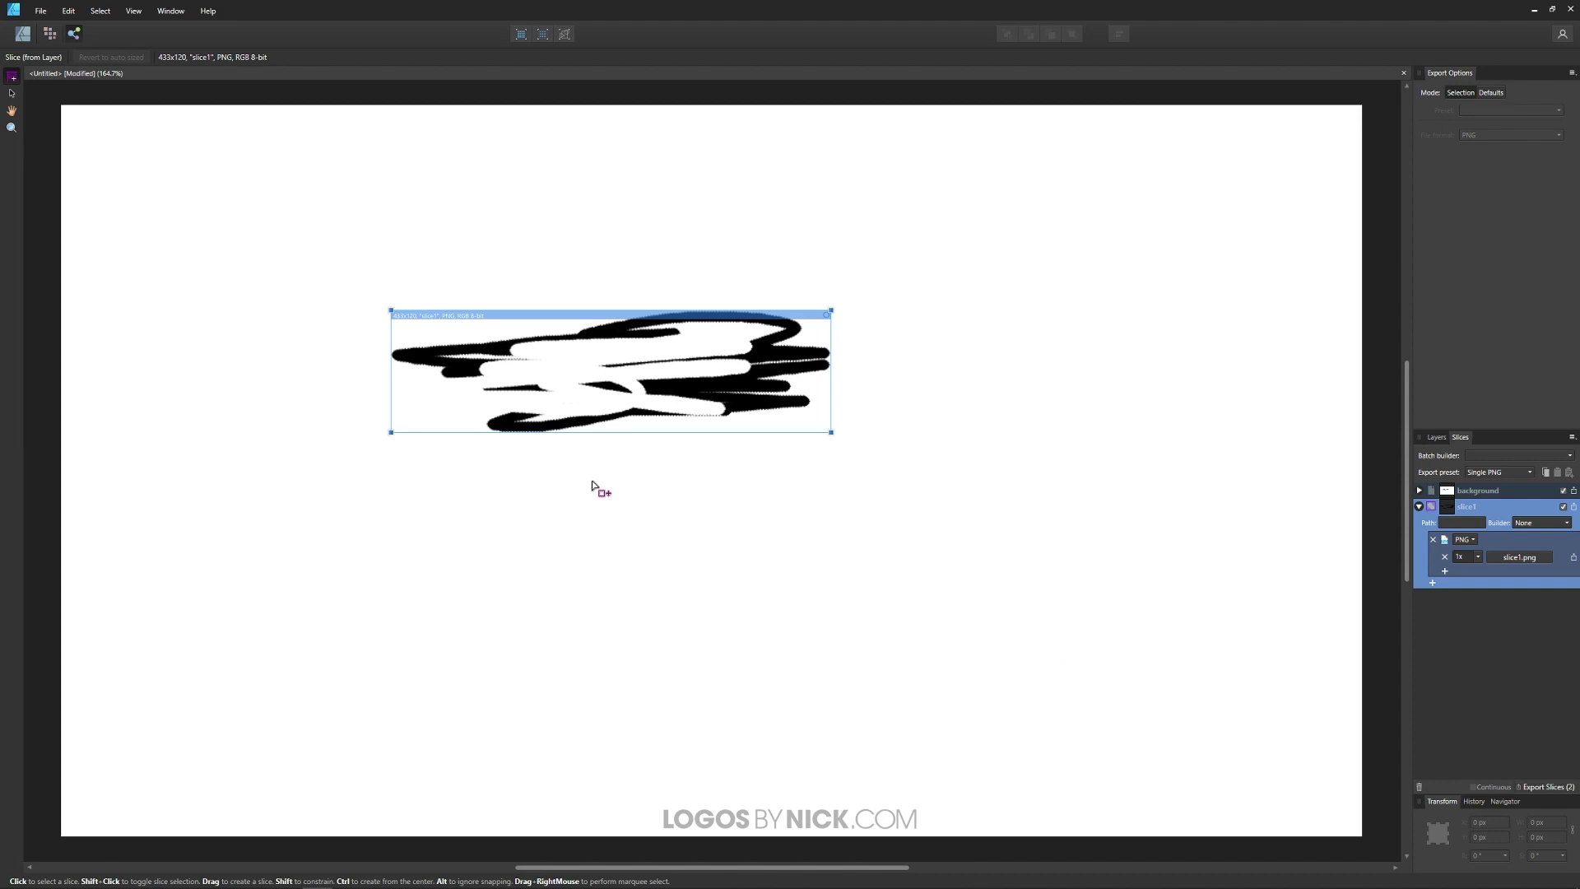
Back in Designer Persona, delete the pixel scribble layer and pick the Vector Brush Tool.
{"action": "left_click", "coordinate": [23, 37]}
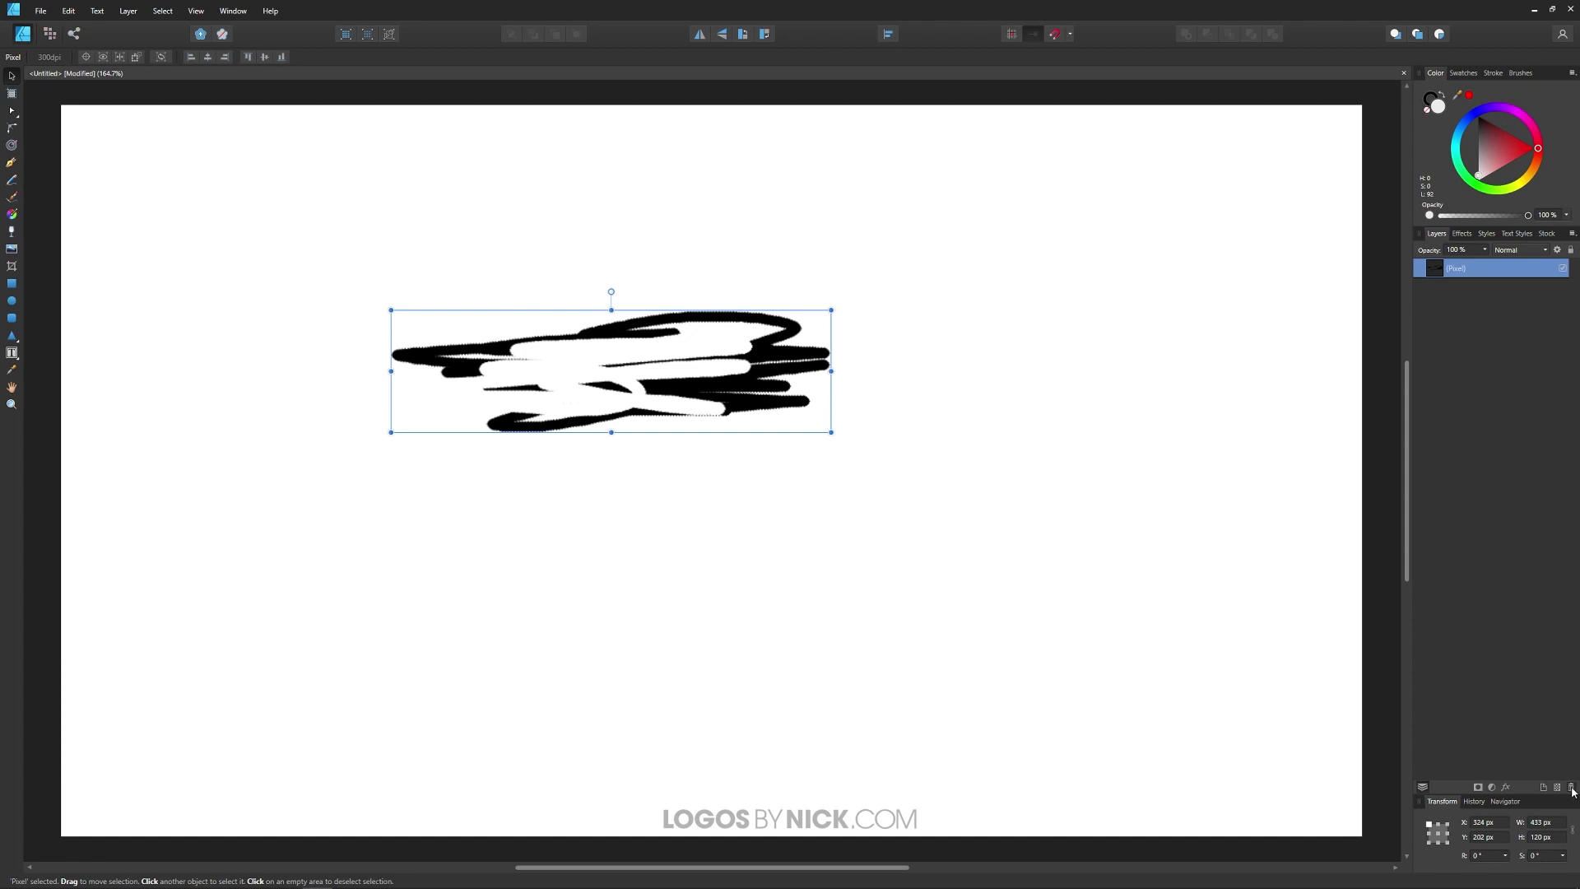
{"action": "key", "text": "Delete"}
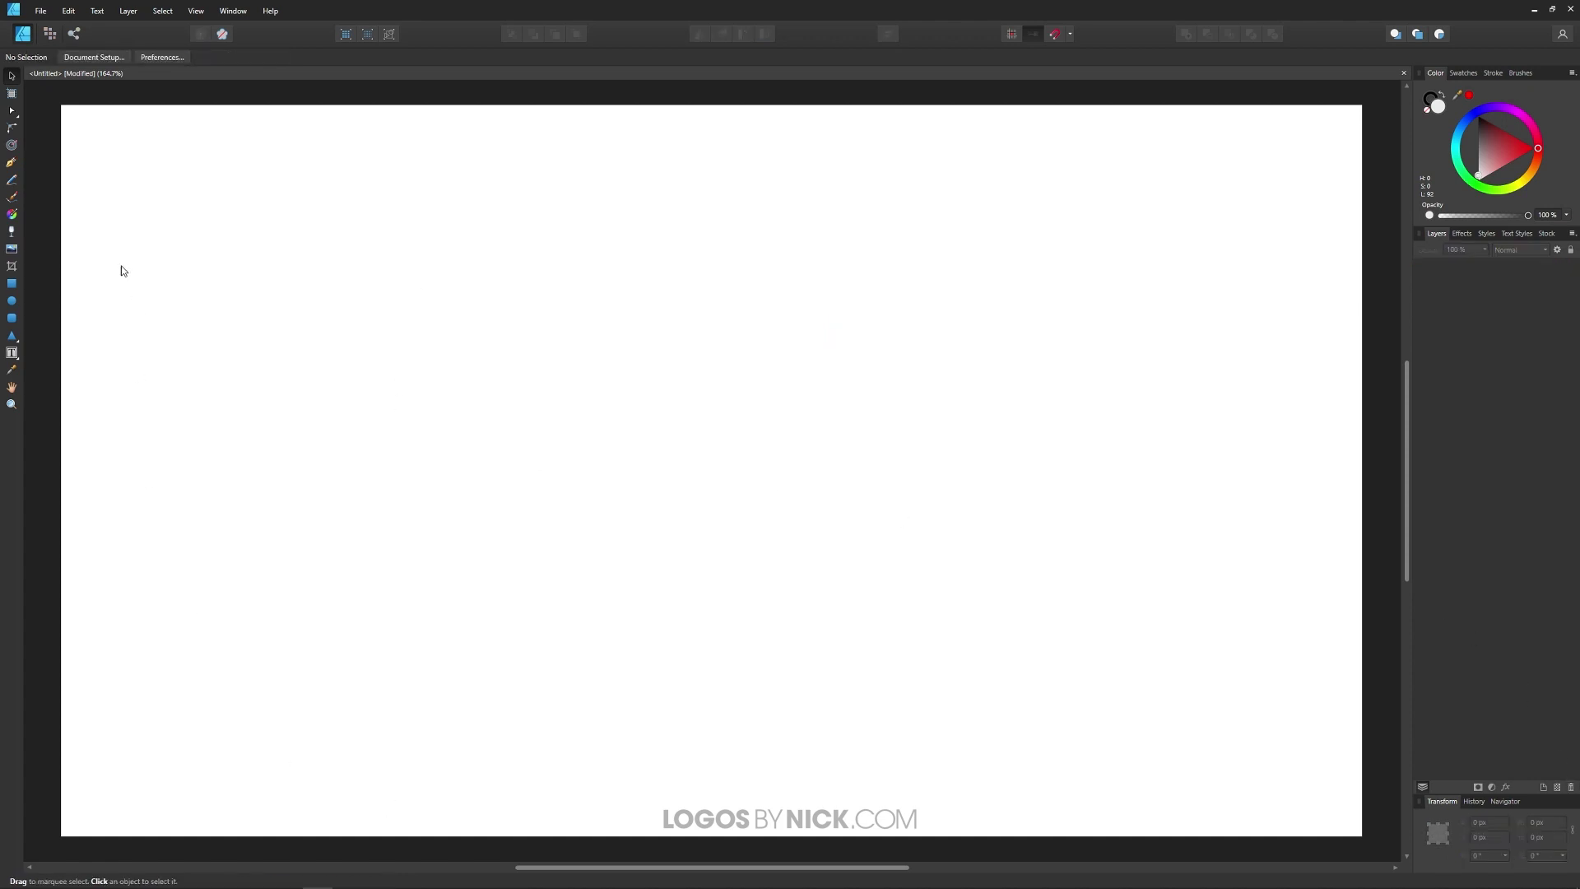
{"action": "left_click", "coordinate": [12, 201]}
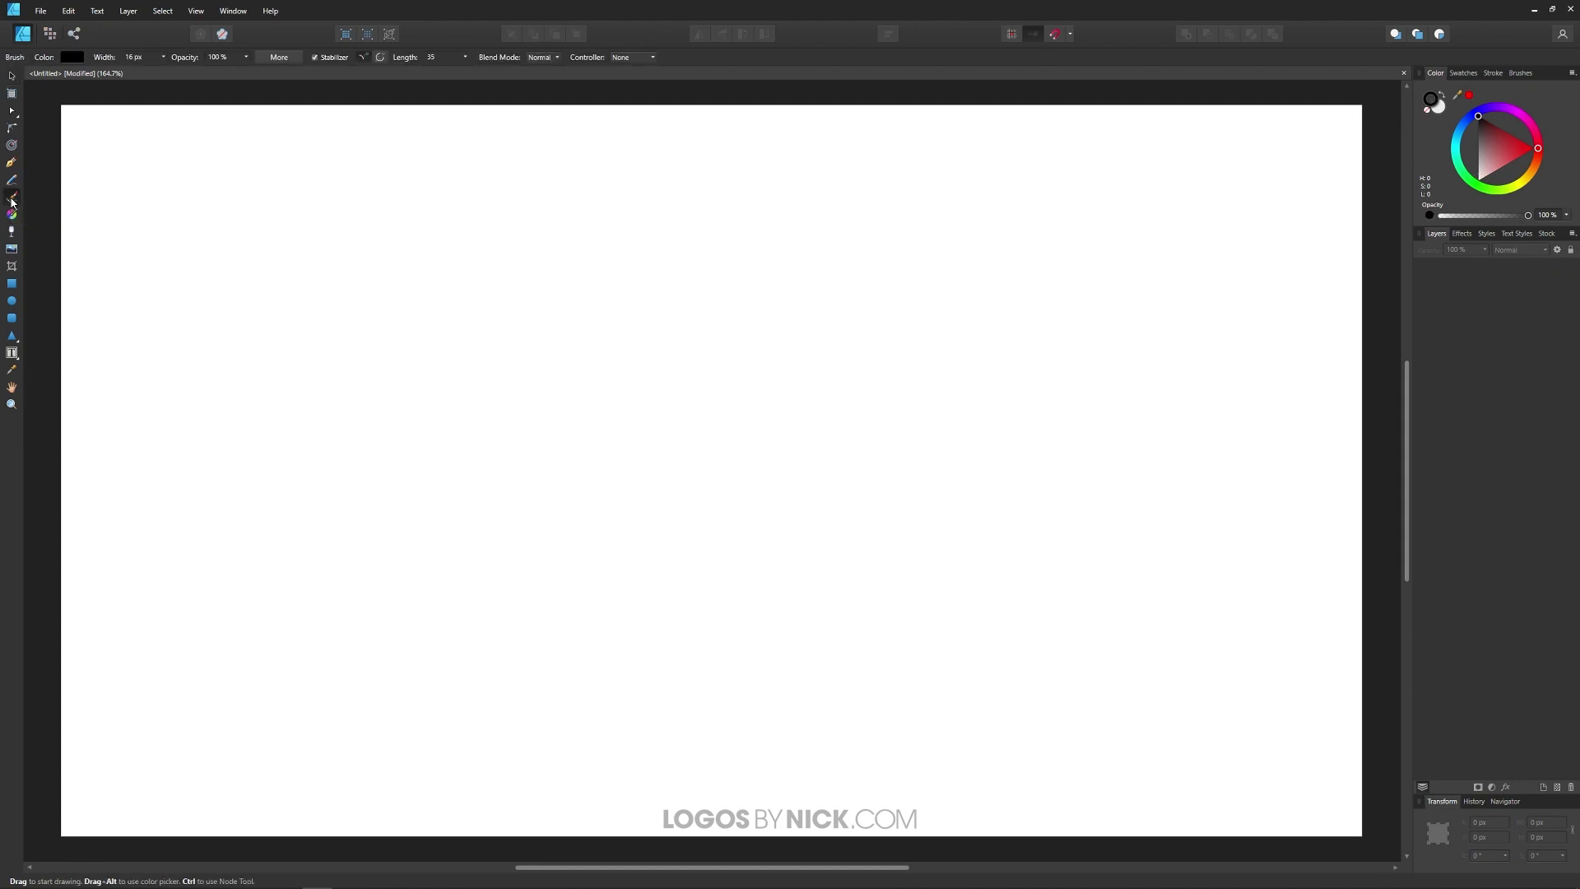
Browse the Brushes panel categories, viewing Acrylics and then Gouaches.
{"action": "left_click", "coordinate": [1513, 74]}
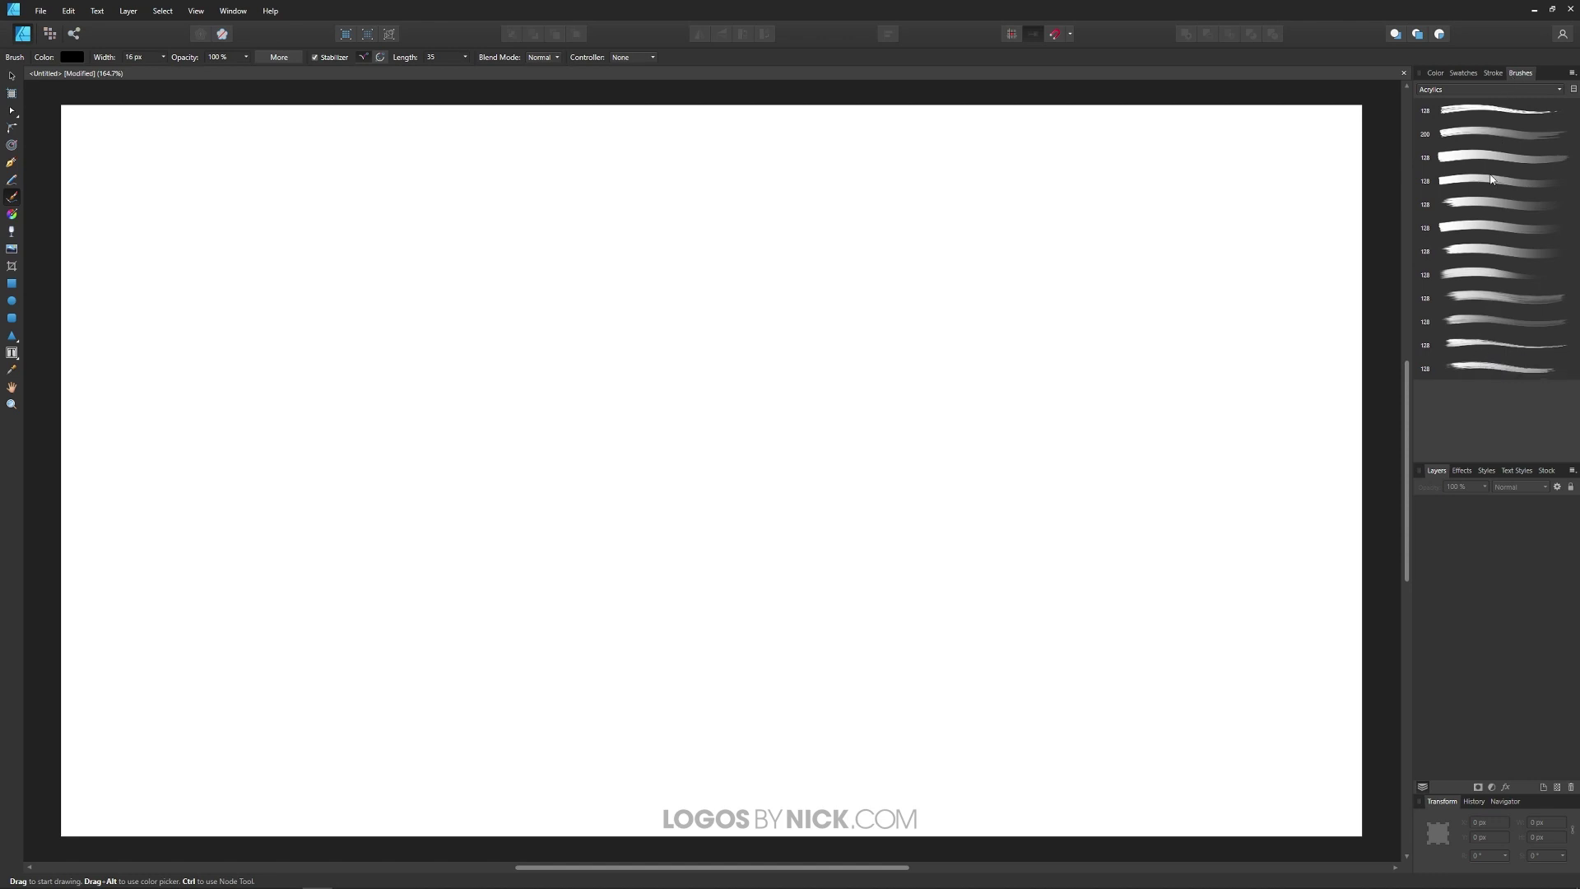
{"action": "left_click", "coordinate": [1470, 91]}
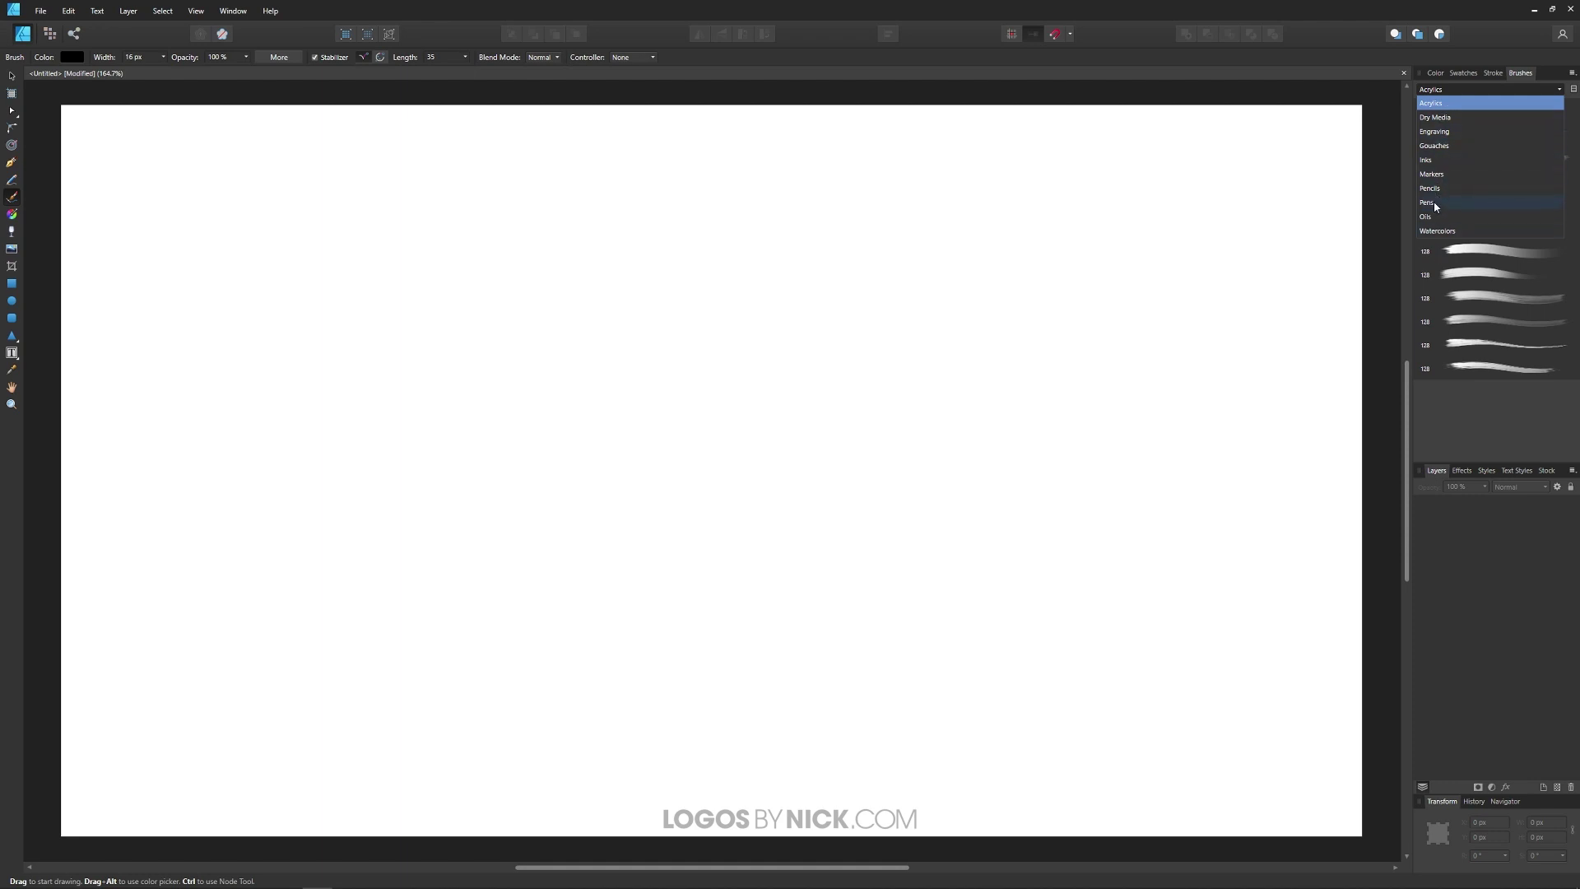
{"action": "left_click", "coordinate": [1447, 146]}
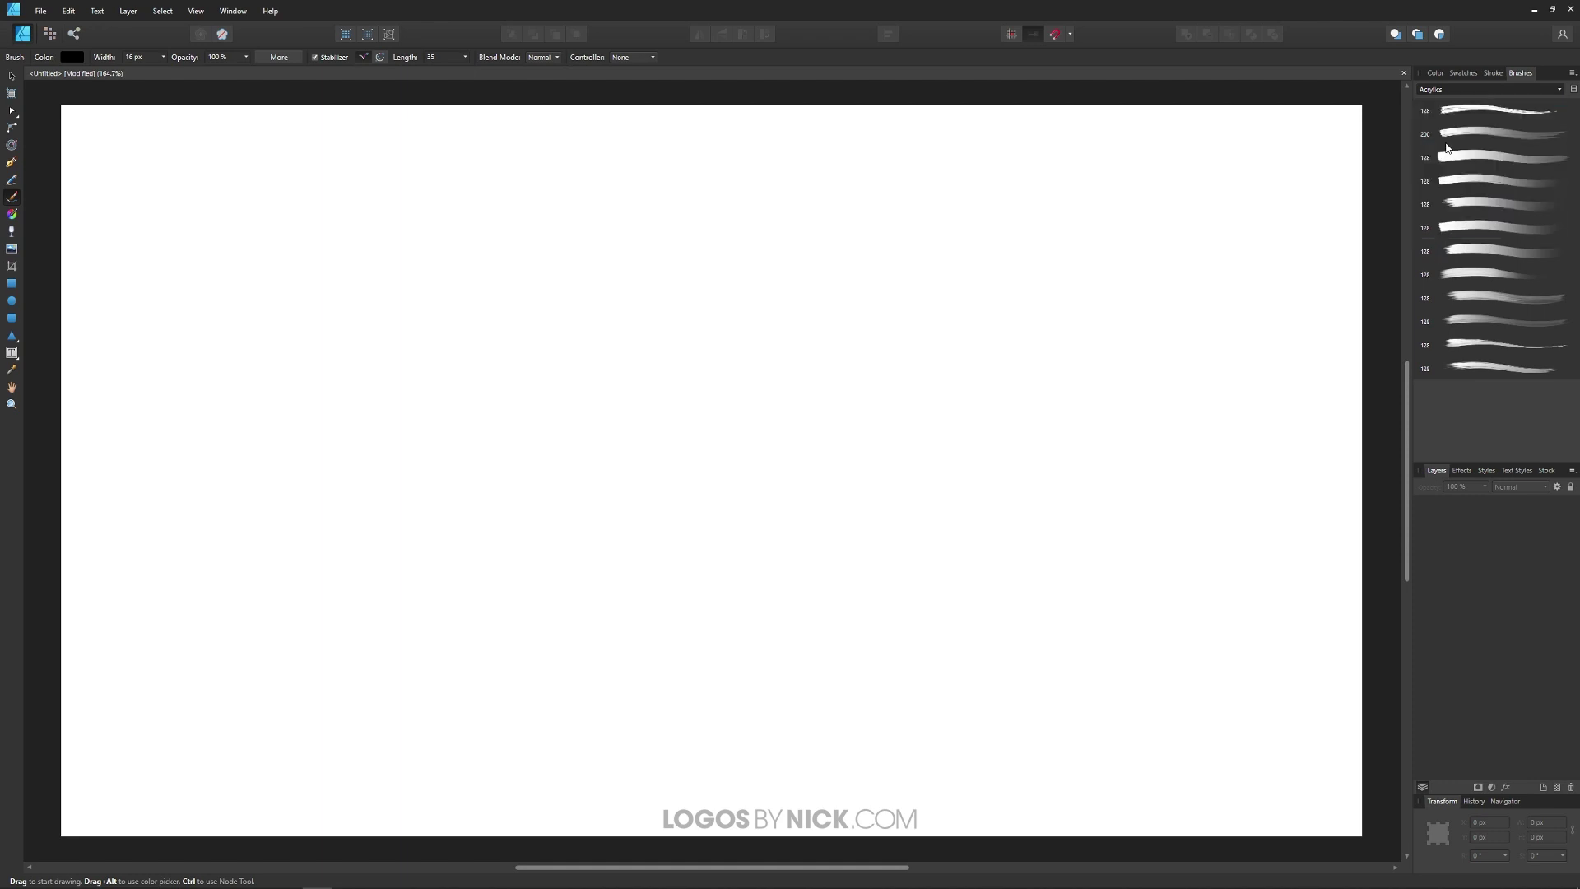
{"action": "left_click", "coordinate": [1481, 89]}
{"action": "left_click", "coordinate": [1456, 141]}
From the Brushes panel menu, create a new category and rename it 'Custom Brushes'.
{"action": "scroll", "coordinate": [1453, 91], "scroll_direction": "up", "scroll_amount": 3}
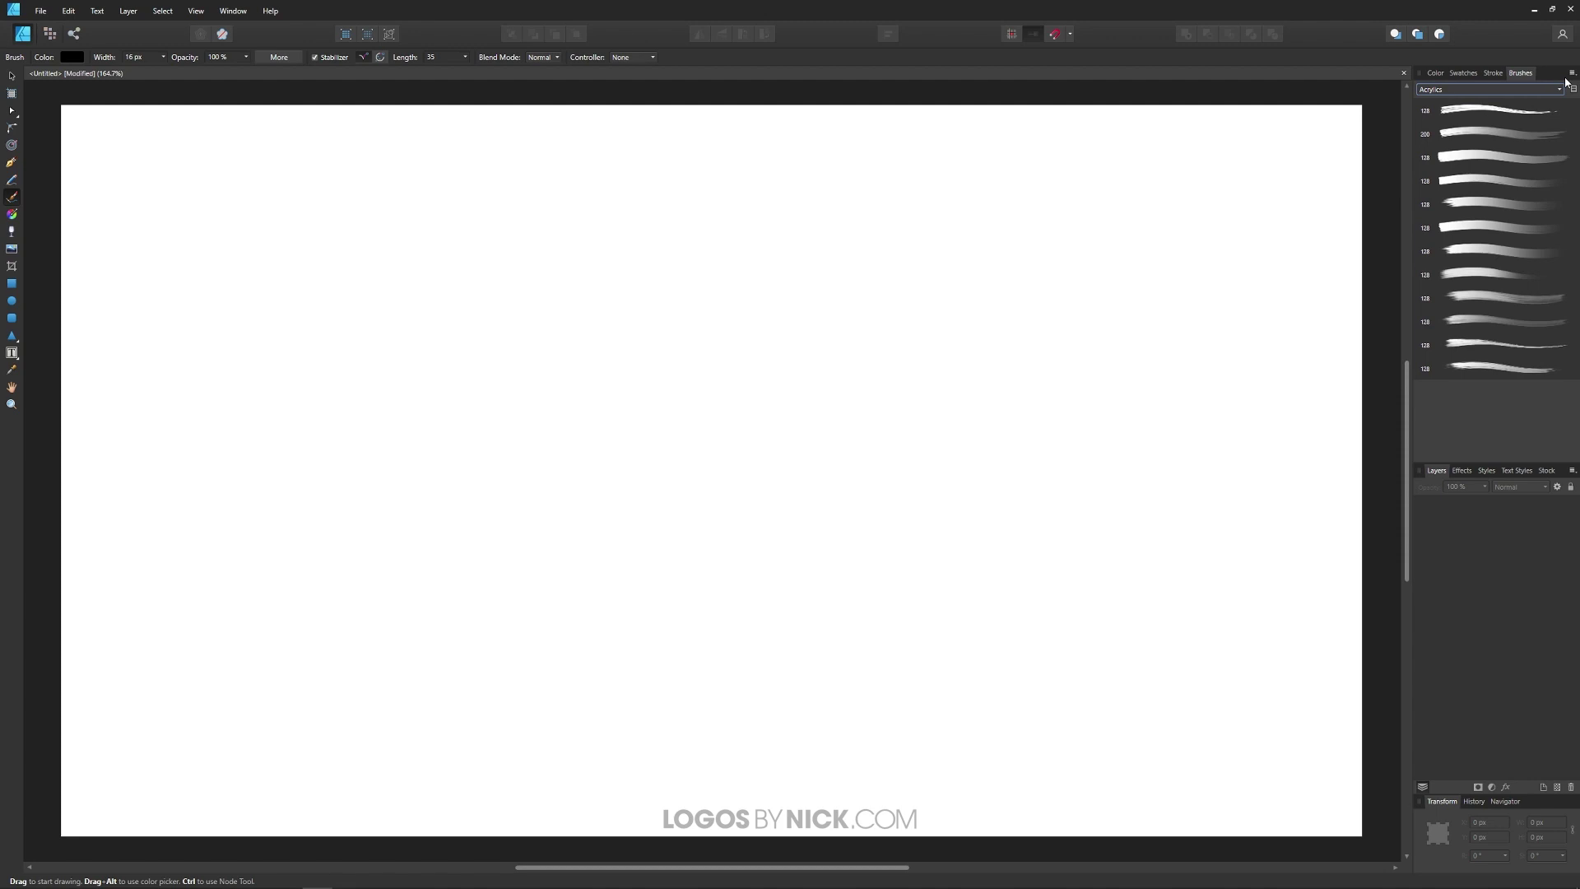
{"action": "left_click", "coordinate": [1570, 75]}
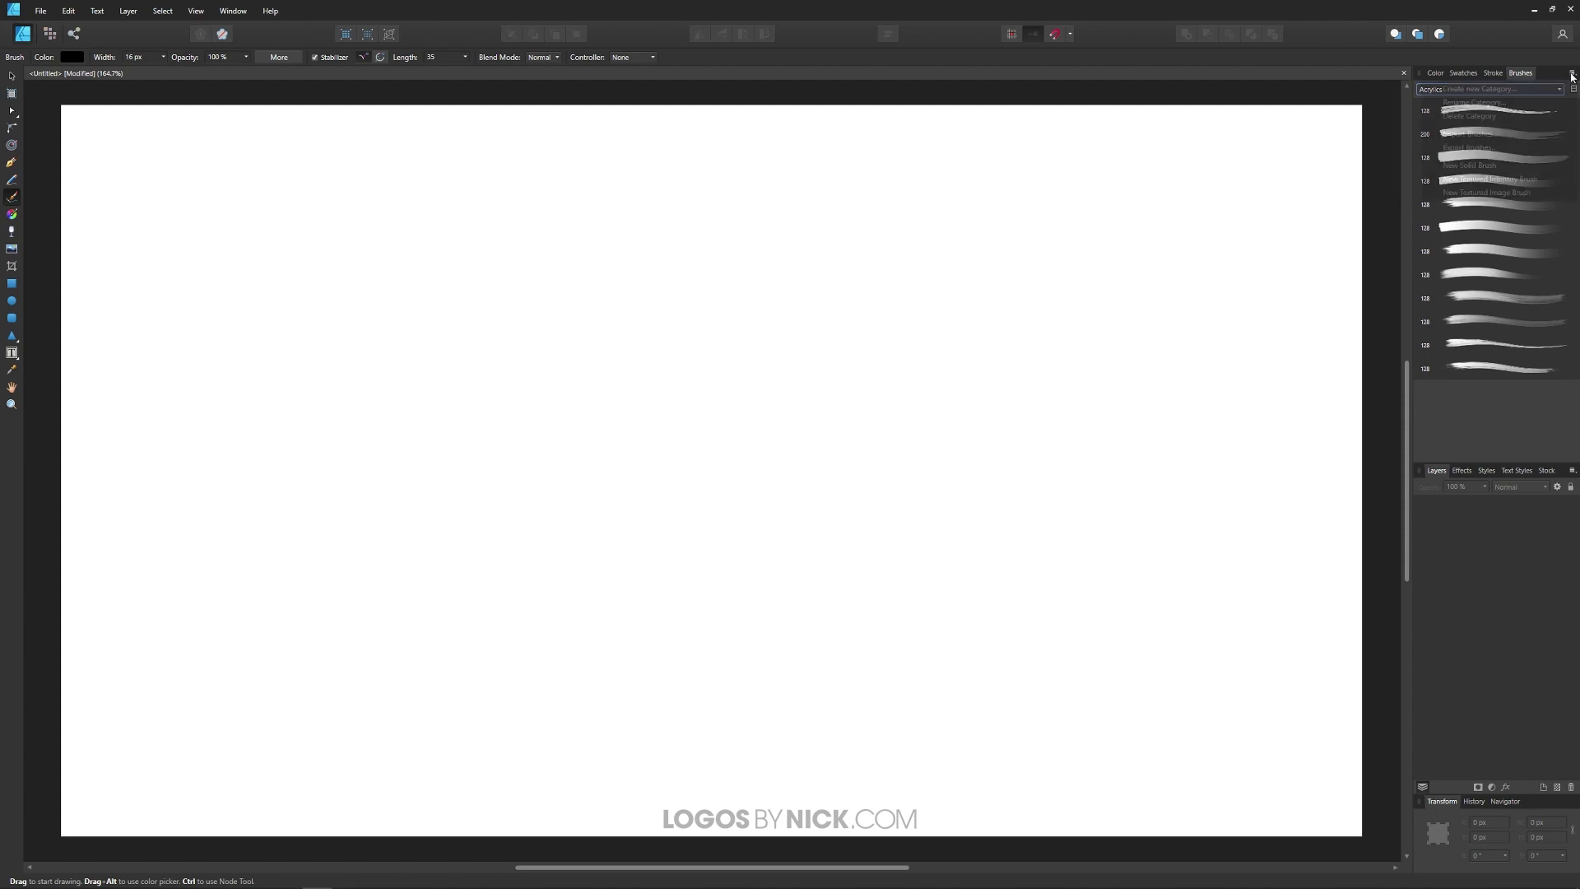
{"action": "left_click", "coordinate": [1483, 91]}
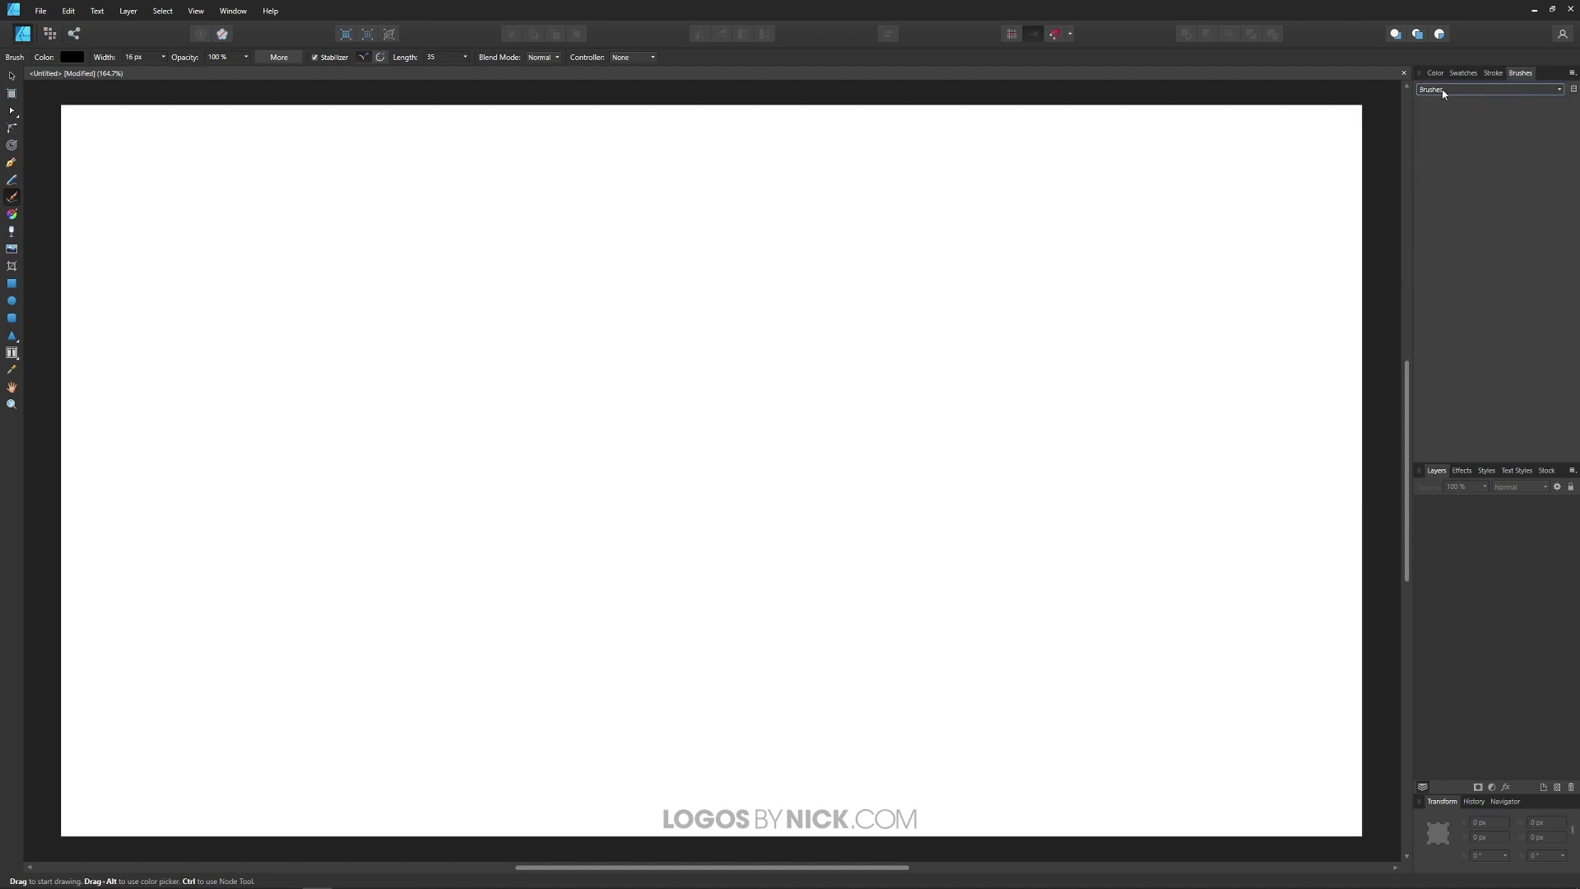
{"action": "left_click", "coordinate": [1570, 74]}
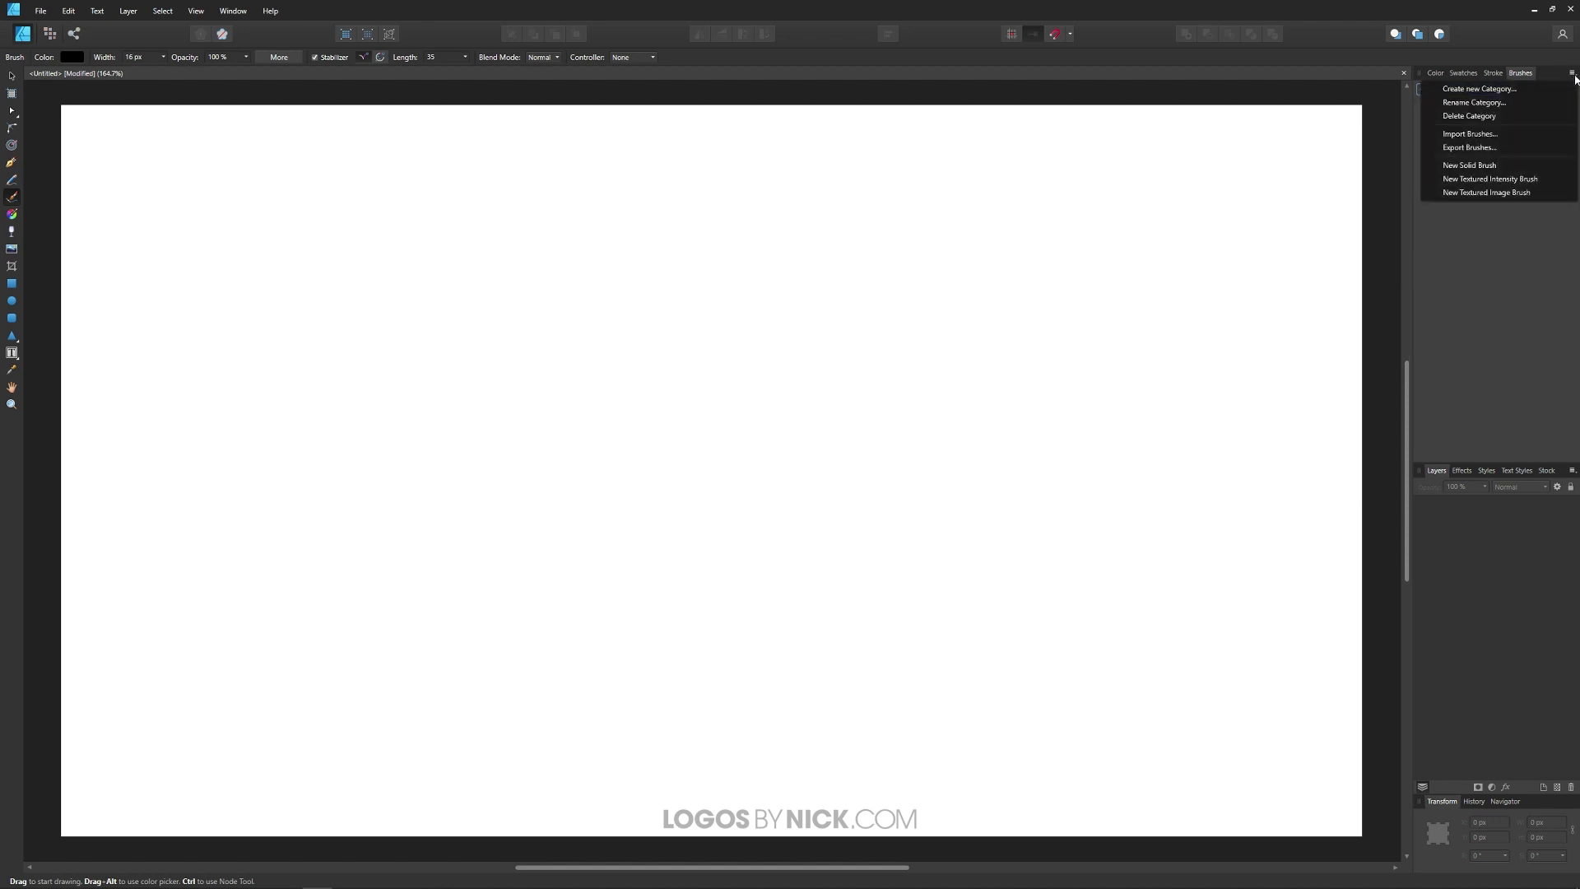
{"action": "left_click", "coordinate": [1495, 107]}
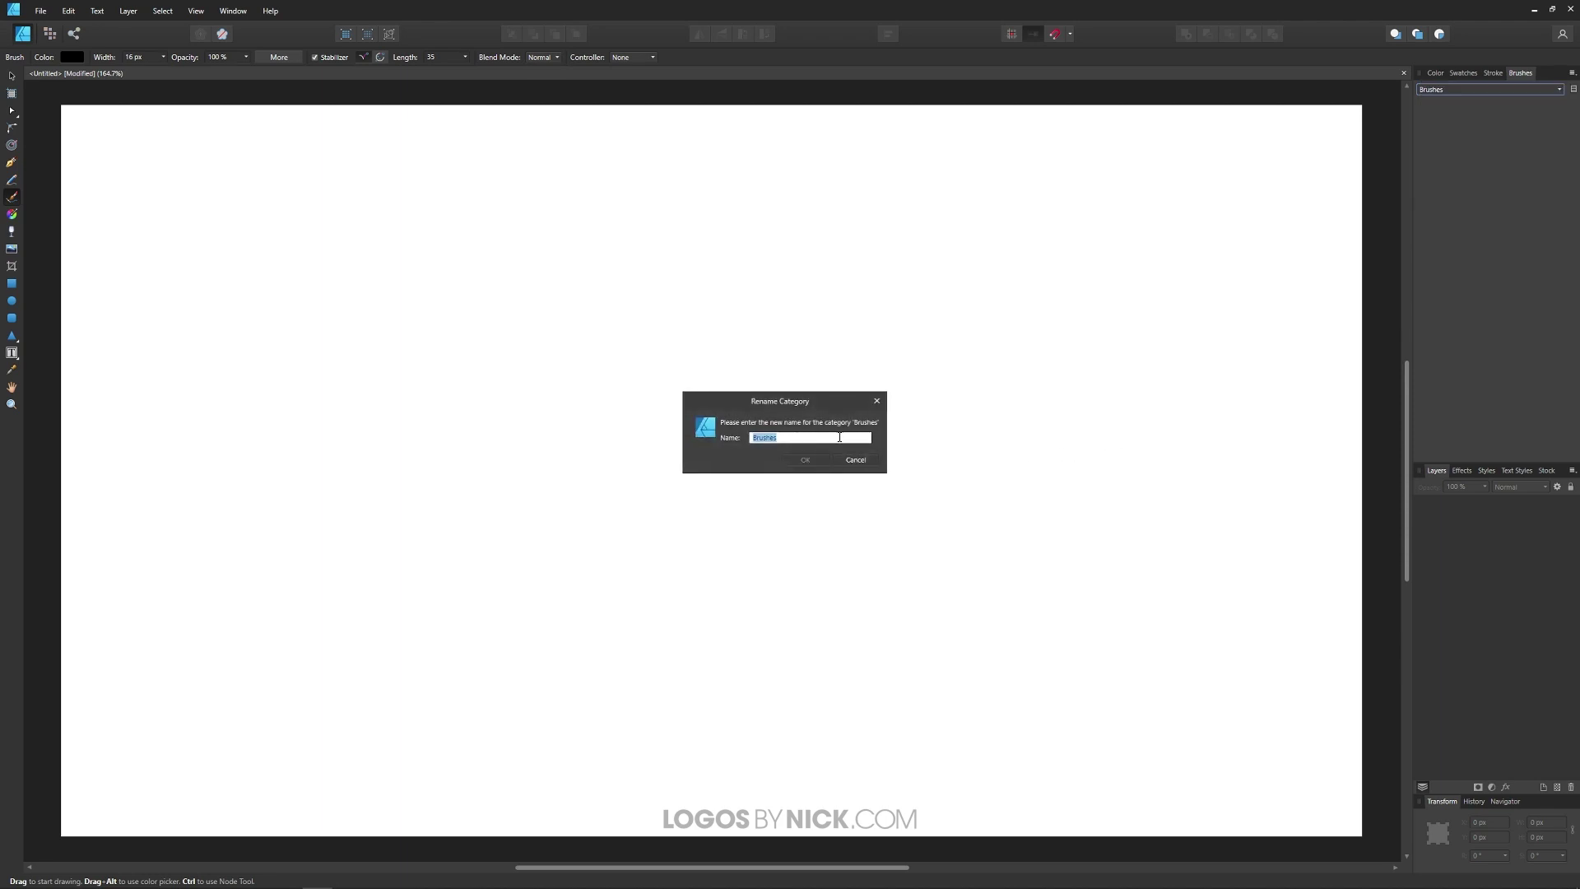
{"action": "type", "text": "V"}
{"action": "type", "text": "Custom "}
{"action": "type", "text": "Brushe"}
{"action": "left_click", "coordinate": [816, 459]}
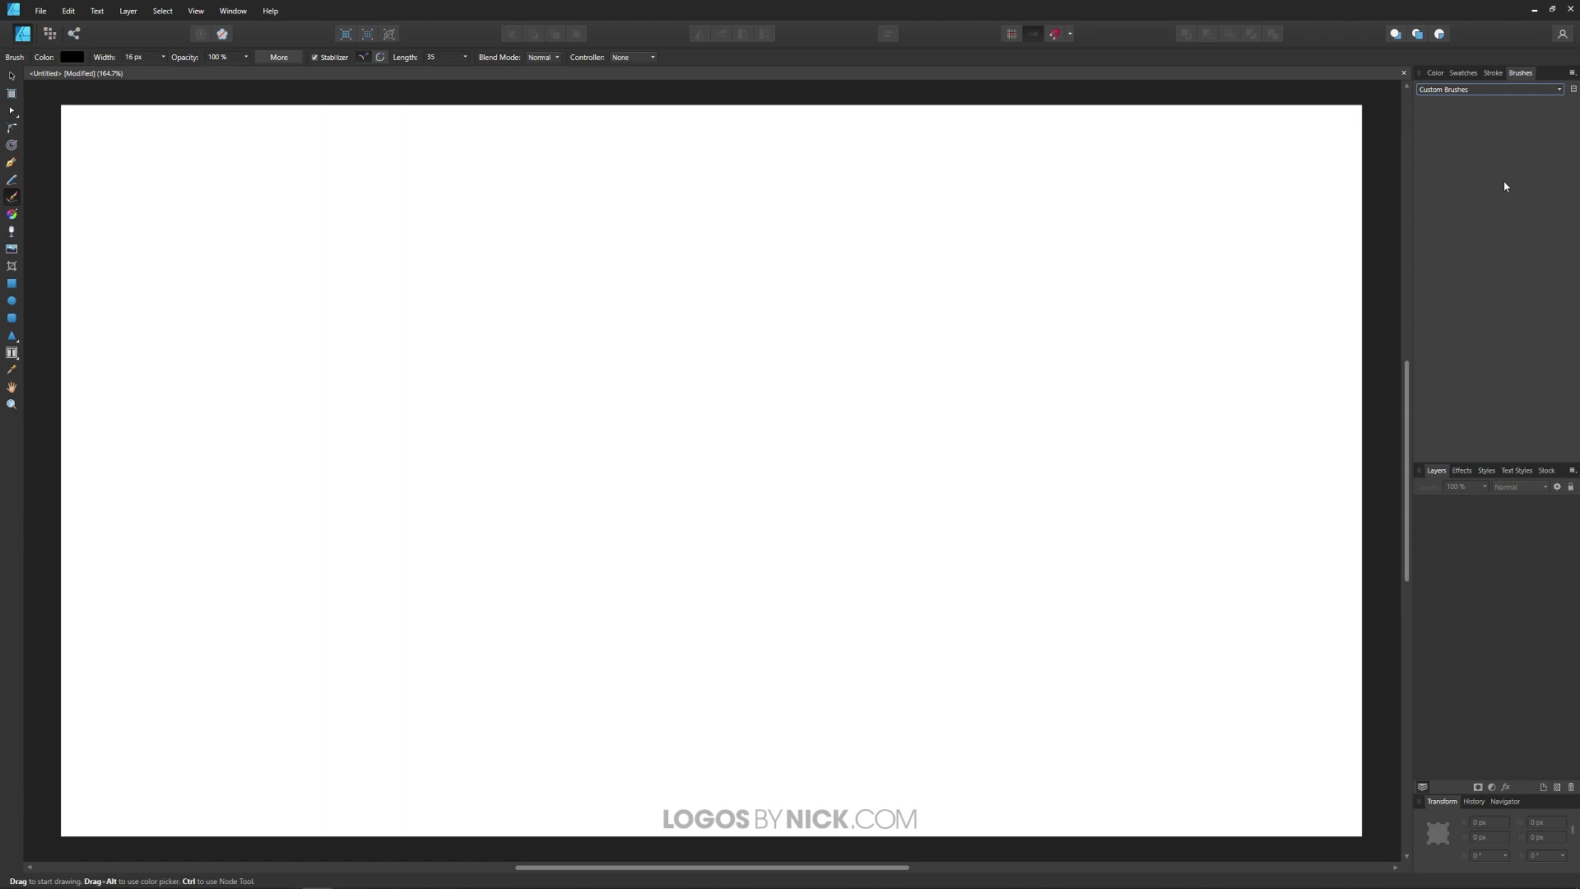
Make a New Textured Image Brush from Scribble.png and select the resulting Scribble brush.
{"action": "left_click", "coordinate": [1571, 75]}
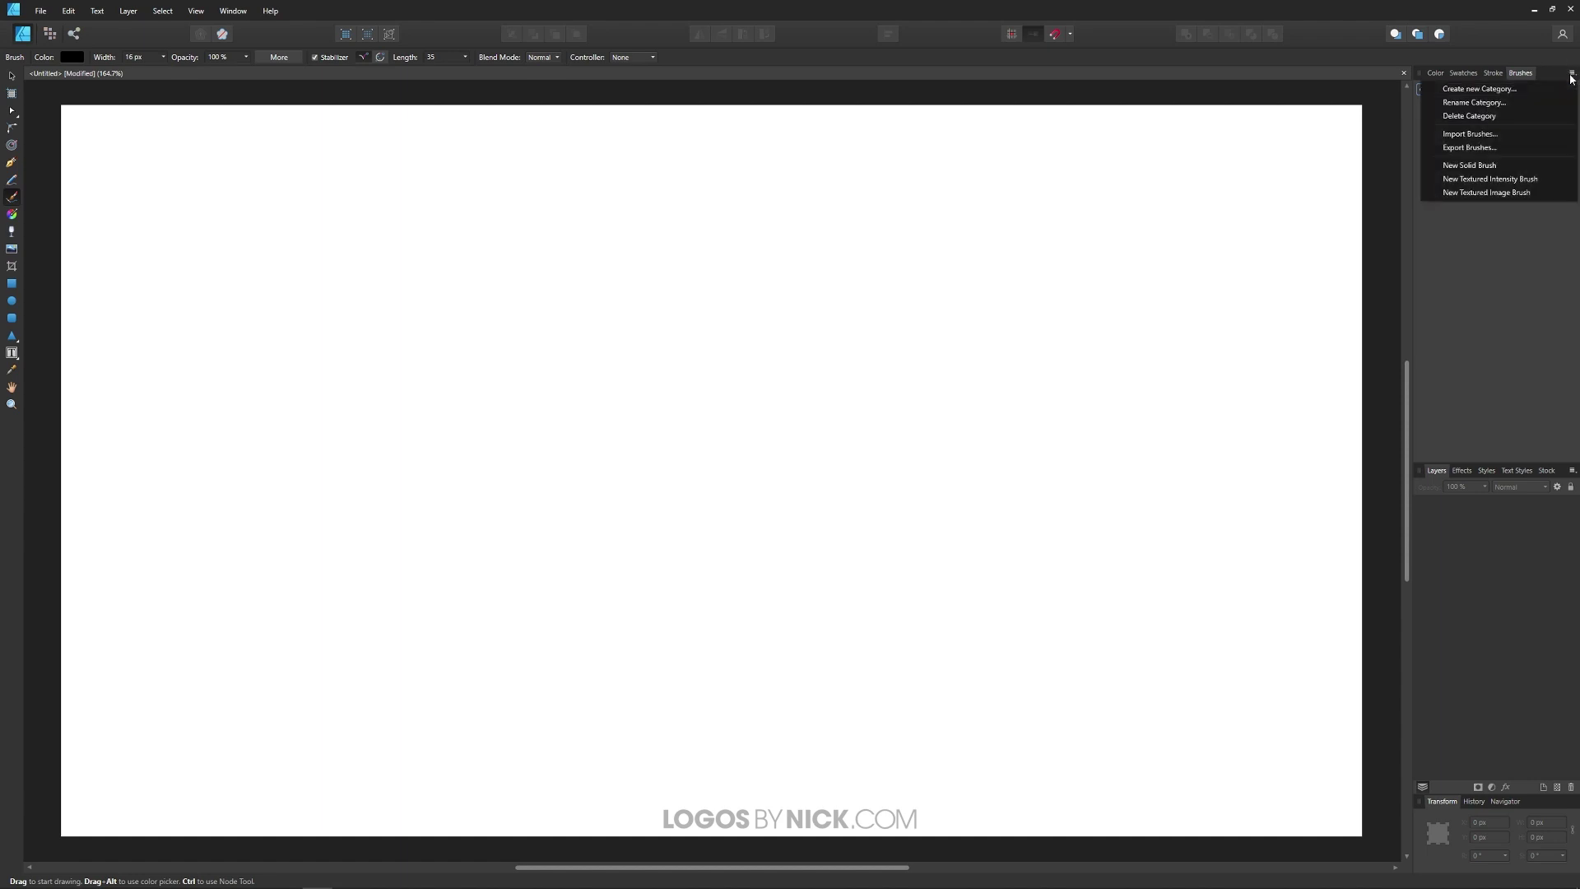
{"action": "left_click", "coordinate": [1476, 193]}
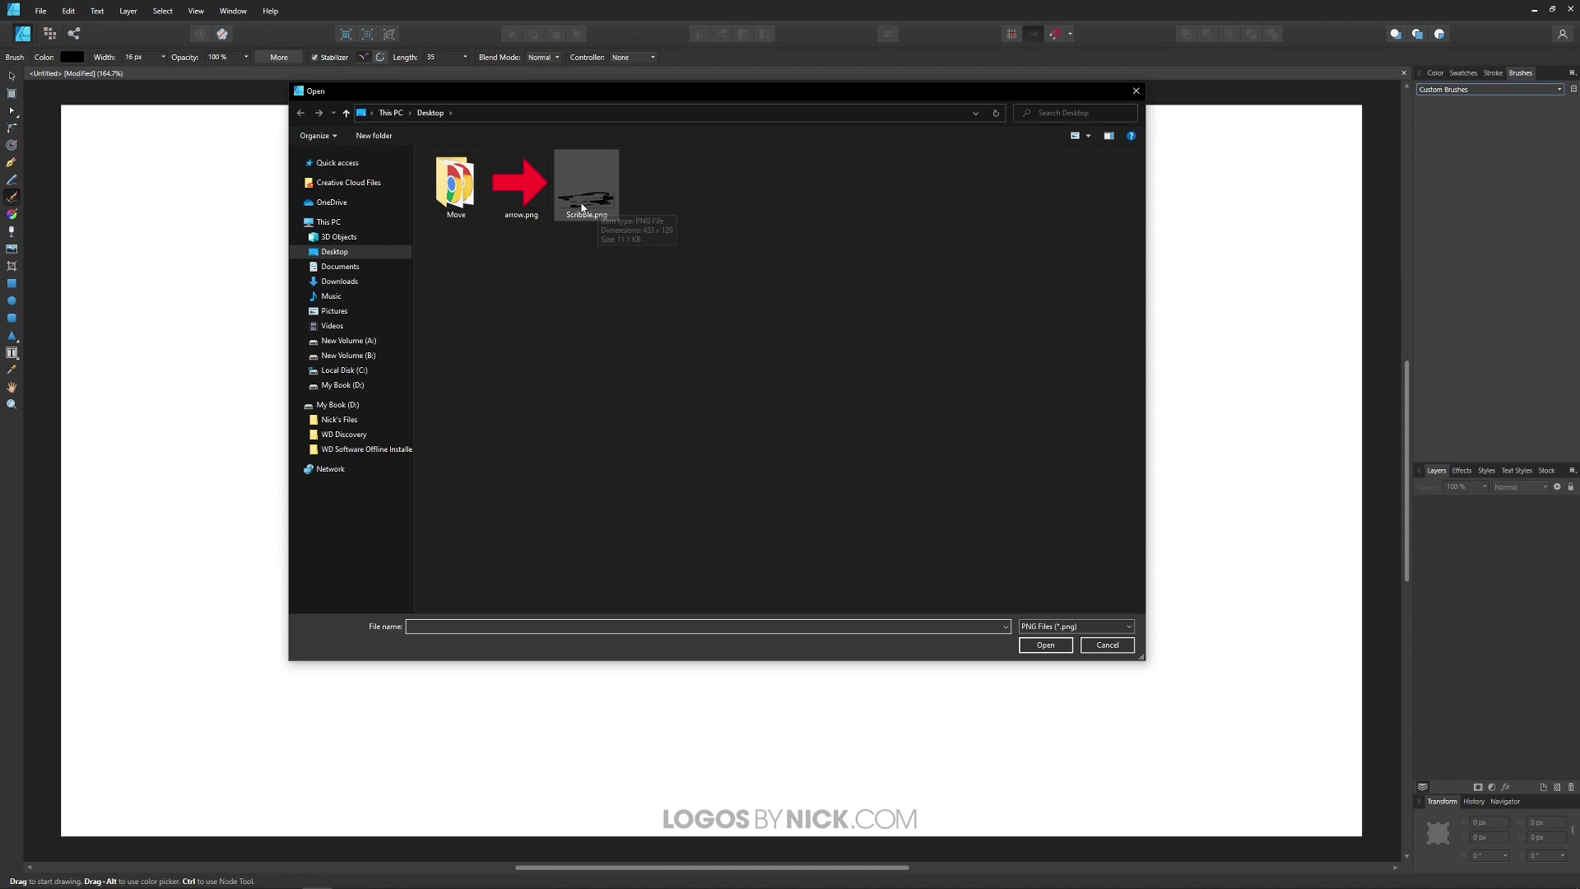
{"action": "double_click", "coordinate": [604, 211]}
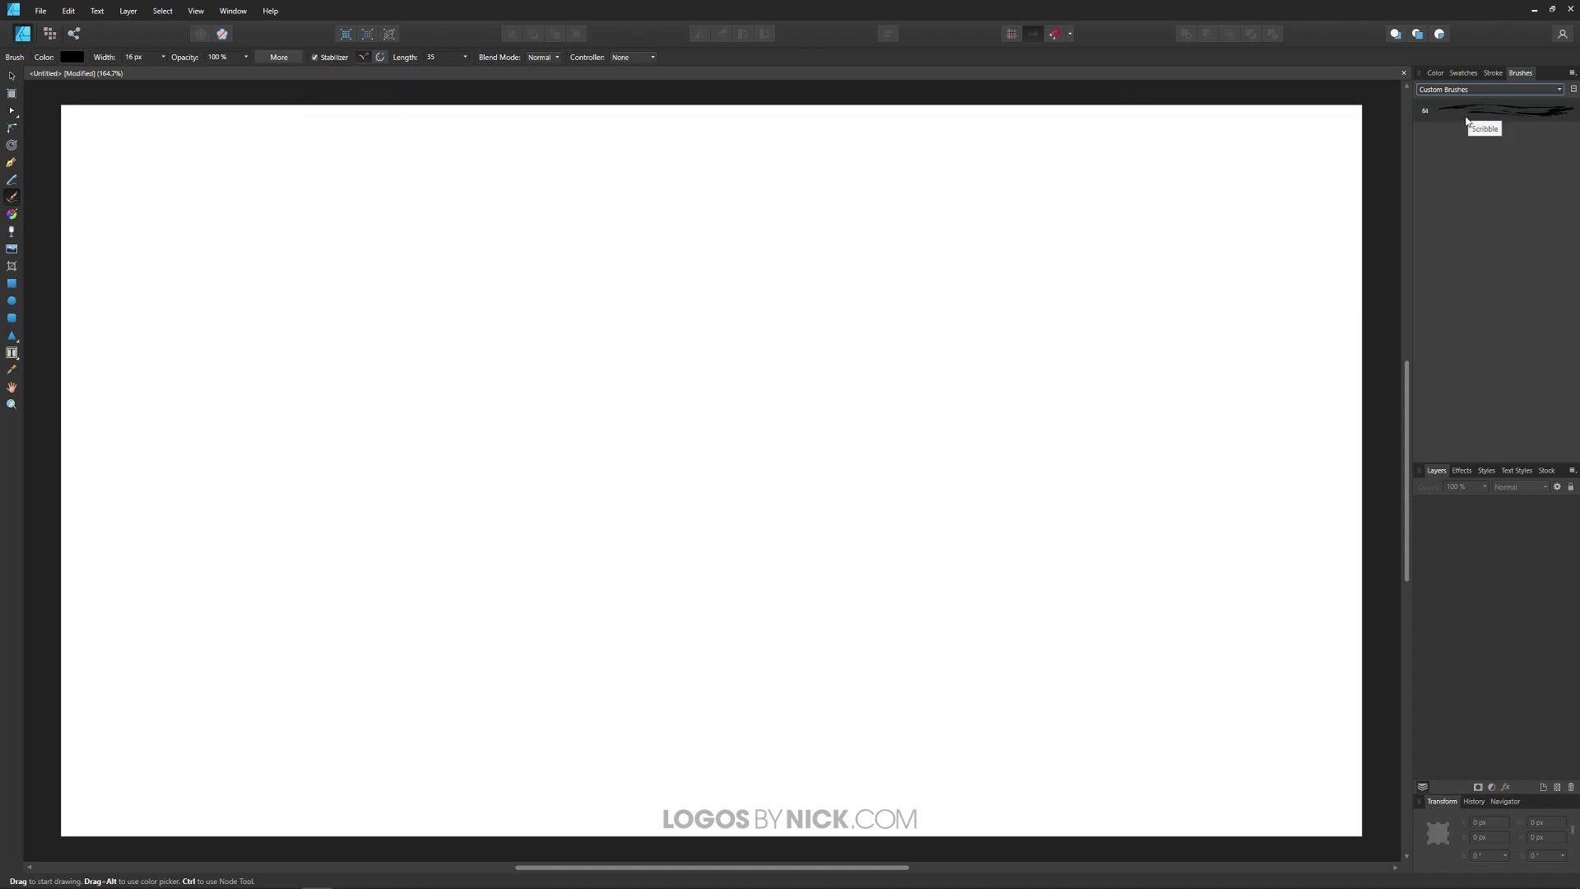
{"action": "left_click", "coordinate": [1546, 113]}
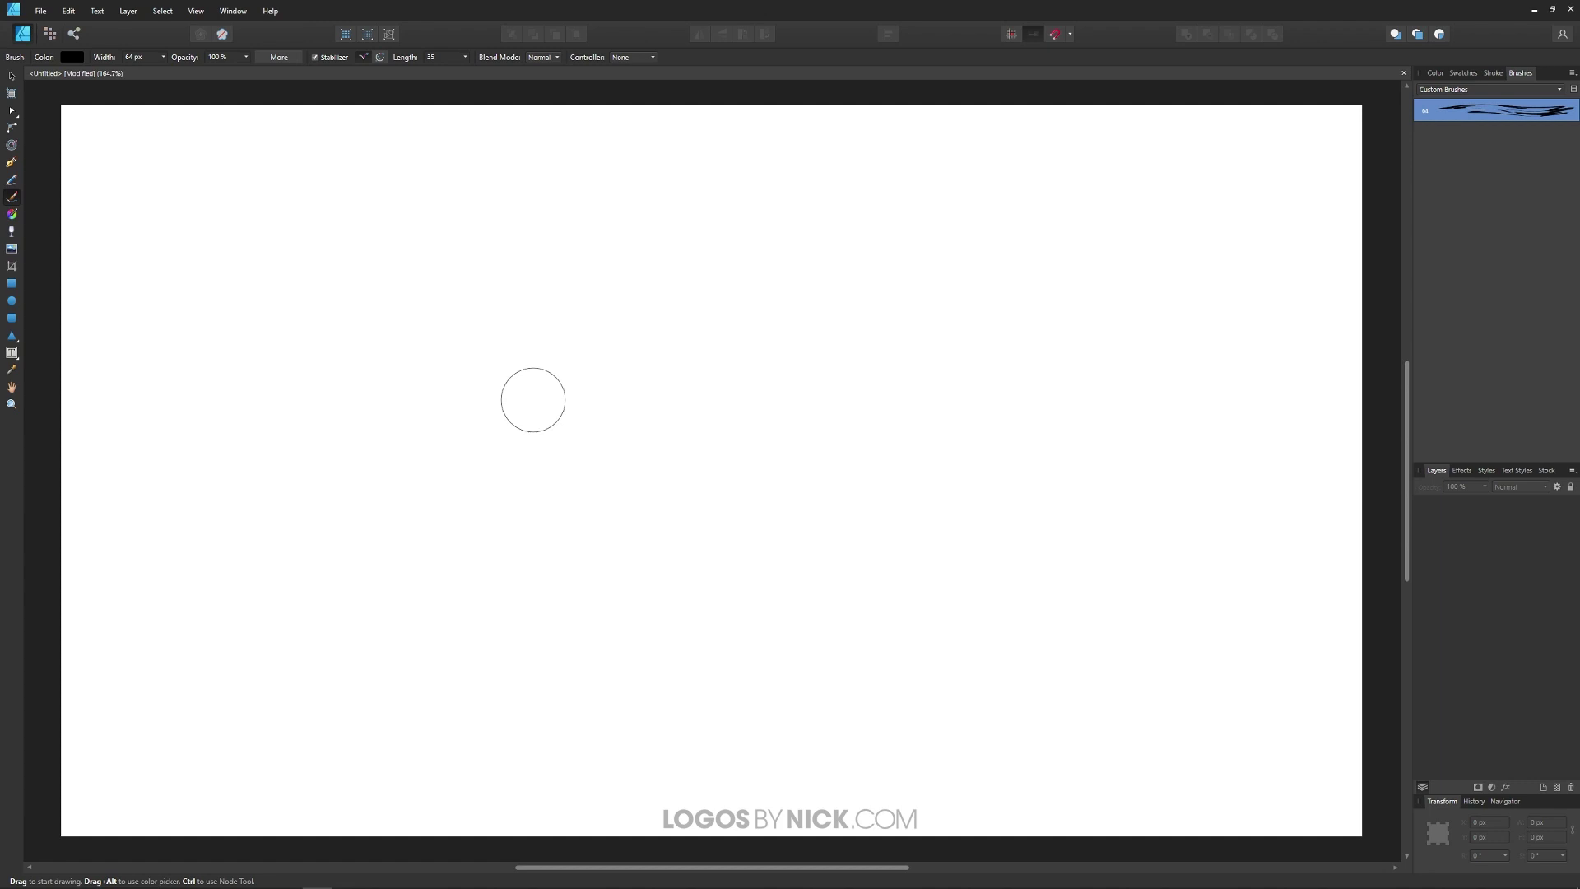
Shrink the brush with [ and paint a wavy S-shaped stroke across the page's left half.
{"action": "key", "text": "bracketleft"}
{"action": "key", "text": "bracketleft"}
{"action": "key", "text": "bracketleft"}
{"action": "key", "text": "bracketleft"}
{"action": "key", "text": "bracketleft"}
{"action": "key", "text": "bracketleft"}
{"action": "key", "text": "bracketleft"}
{"action": "key", "text": "bracketleft"}
{"action": "key", "text": "bracketleft"}
{"action": "mouse_move", "coordinate": [198, 490]}
{"action": "left_mouse_down"}
{"action": "mouse_move", "coordinate": [253, 417]}
{"action": "mouse_move", "coordinate": [446, 364]}
{"action": "mouse_move", "coordinate": [539, 452]}
{"action": "mouse_move", "coordinate": [643, 509]}
{"action": "mouse_move", "coordinate": [768, 424]}
{"action": "mouse_move", "coordinate": [926, 339]}
{"action": "left_mouse_up"}
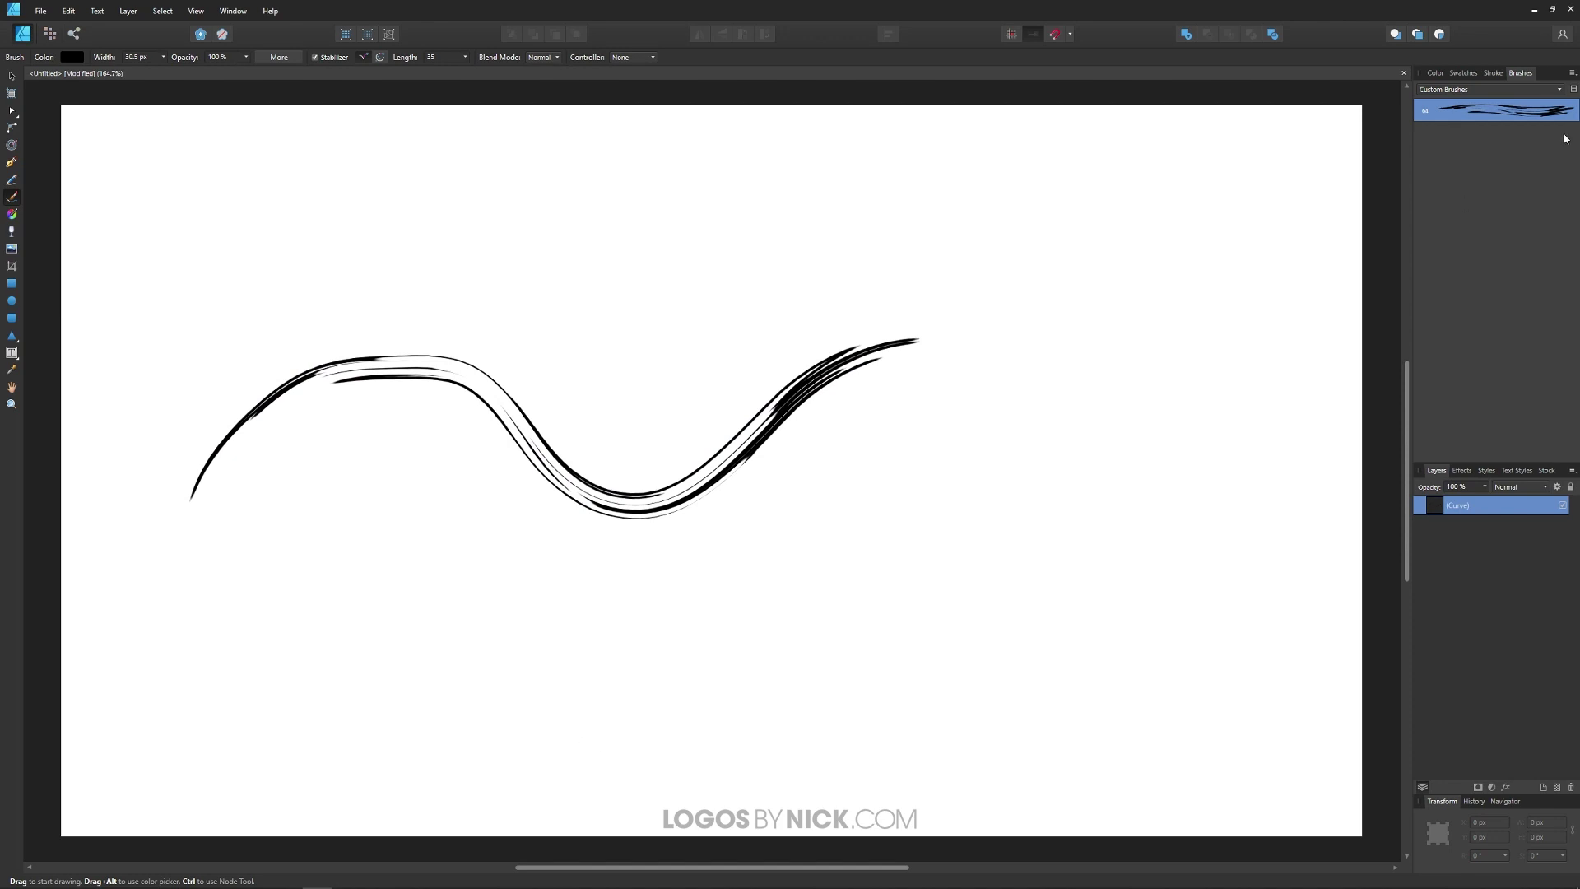
In Brush Editing, set the Scribble brush to 92.7 px width, 59% size and 27% opacity variance.
{"action": "double_click", "coordinate": [1509, 114]}
{"action": "left_click_drag", "start_coordinate": [817, 282], "coordinate": [999, 226]}
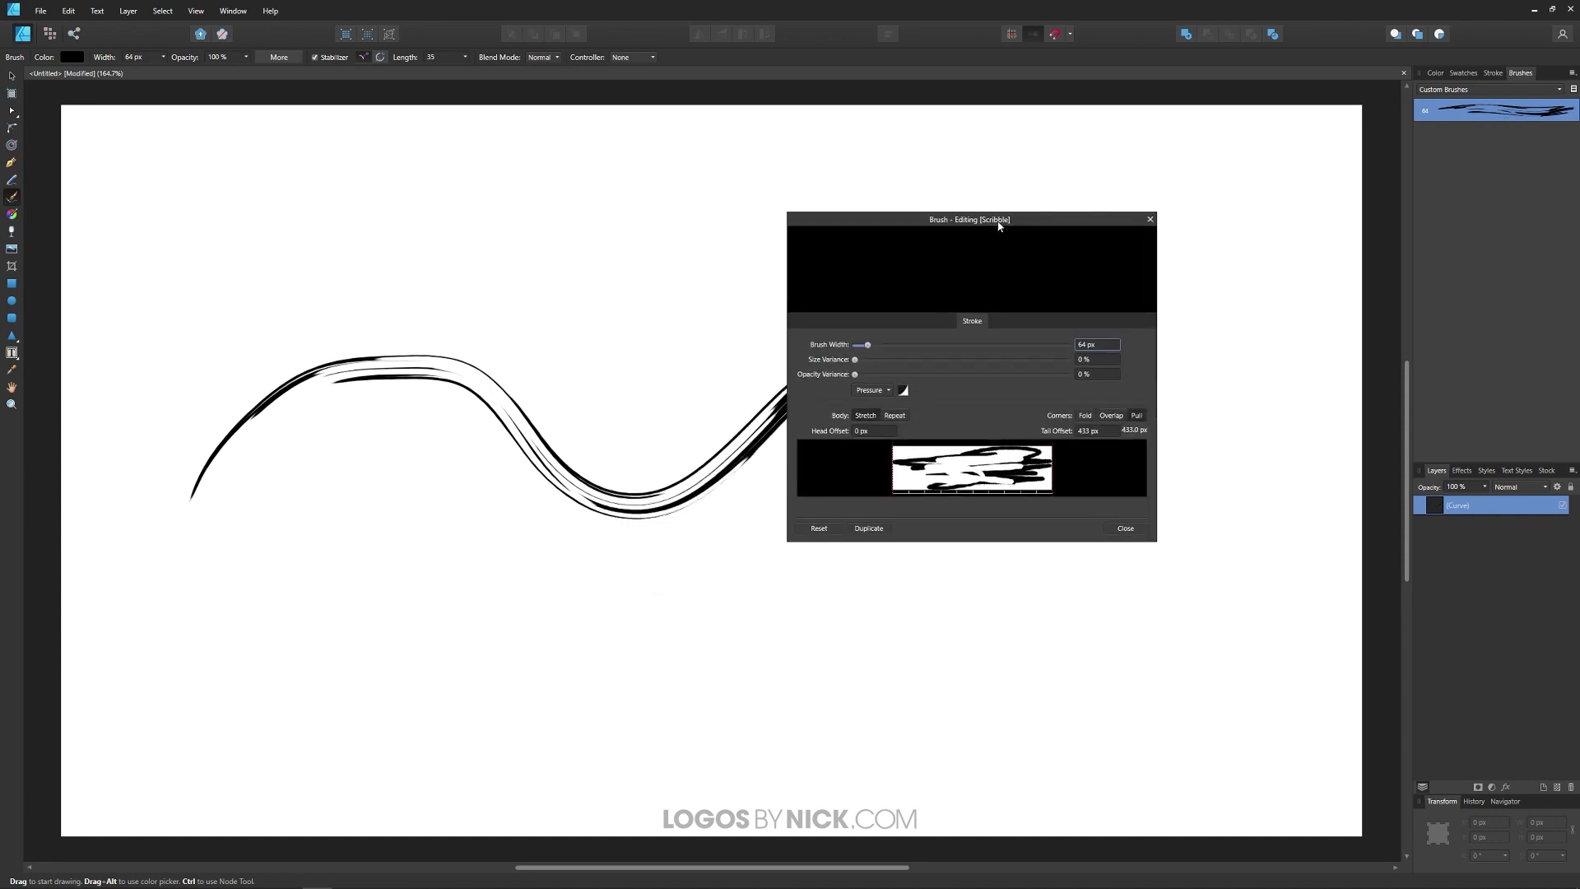
{"action": "mouse_move", "coordinate": [868, 346]}
{"action": "left_mouse_down"}
{"action": "mouse_move", "coordinate": [1012, 360]}
{"action": "mouse_move", "coordinate": [981, 360]}
{"action": "left_mouse_up"}
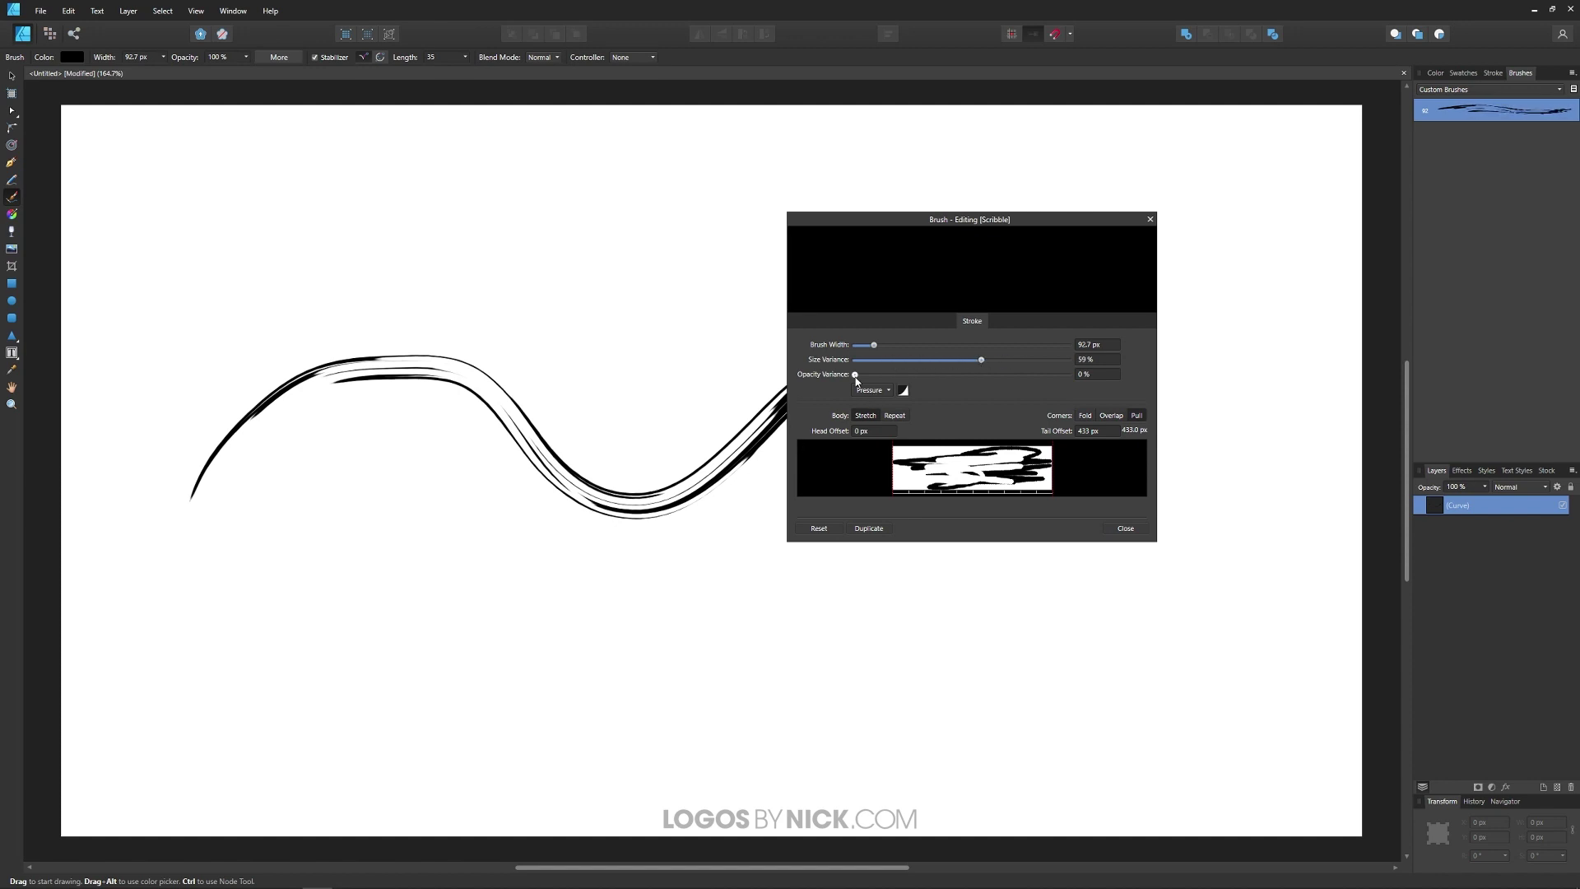
{"action": "left_click_drag", "start_coordinate": [856, 376], "coordinate": [911, 376]}
Close the brush editor and move the wavy stroke up slightly, keeping the Scribble brush.
{"action": "left_click", "coordinate": [1150, 219]}
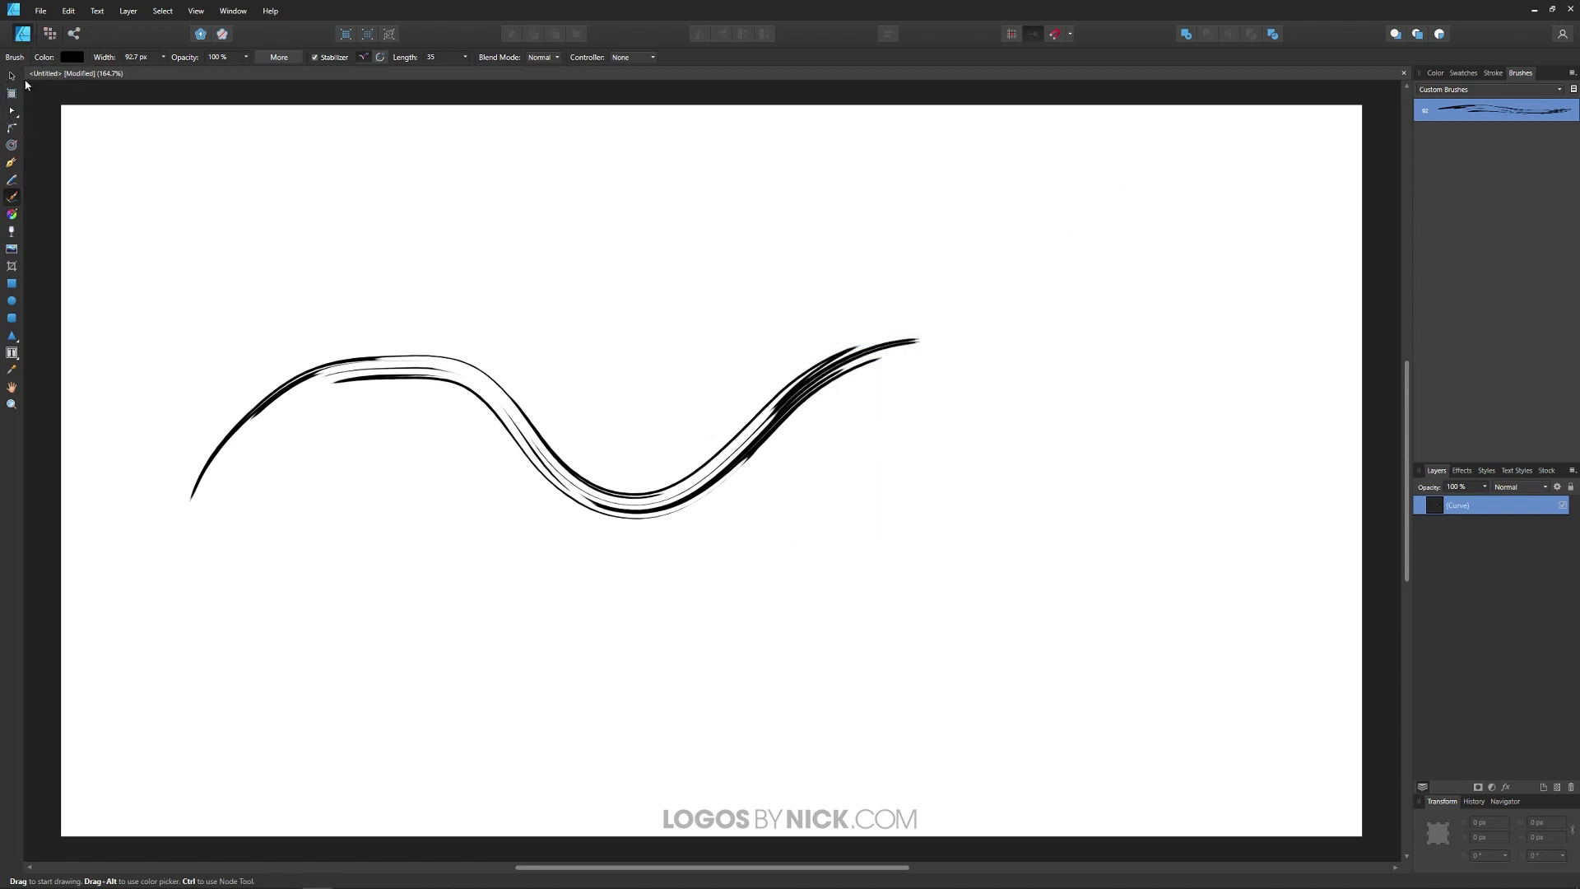
{"action": "key", "text": "v"}
{"action": "left_click_drag", "start_coordinate": [813, 458], "coordinate": [821, 416]}
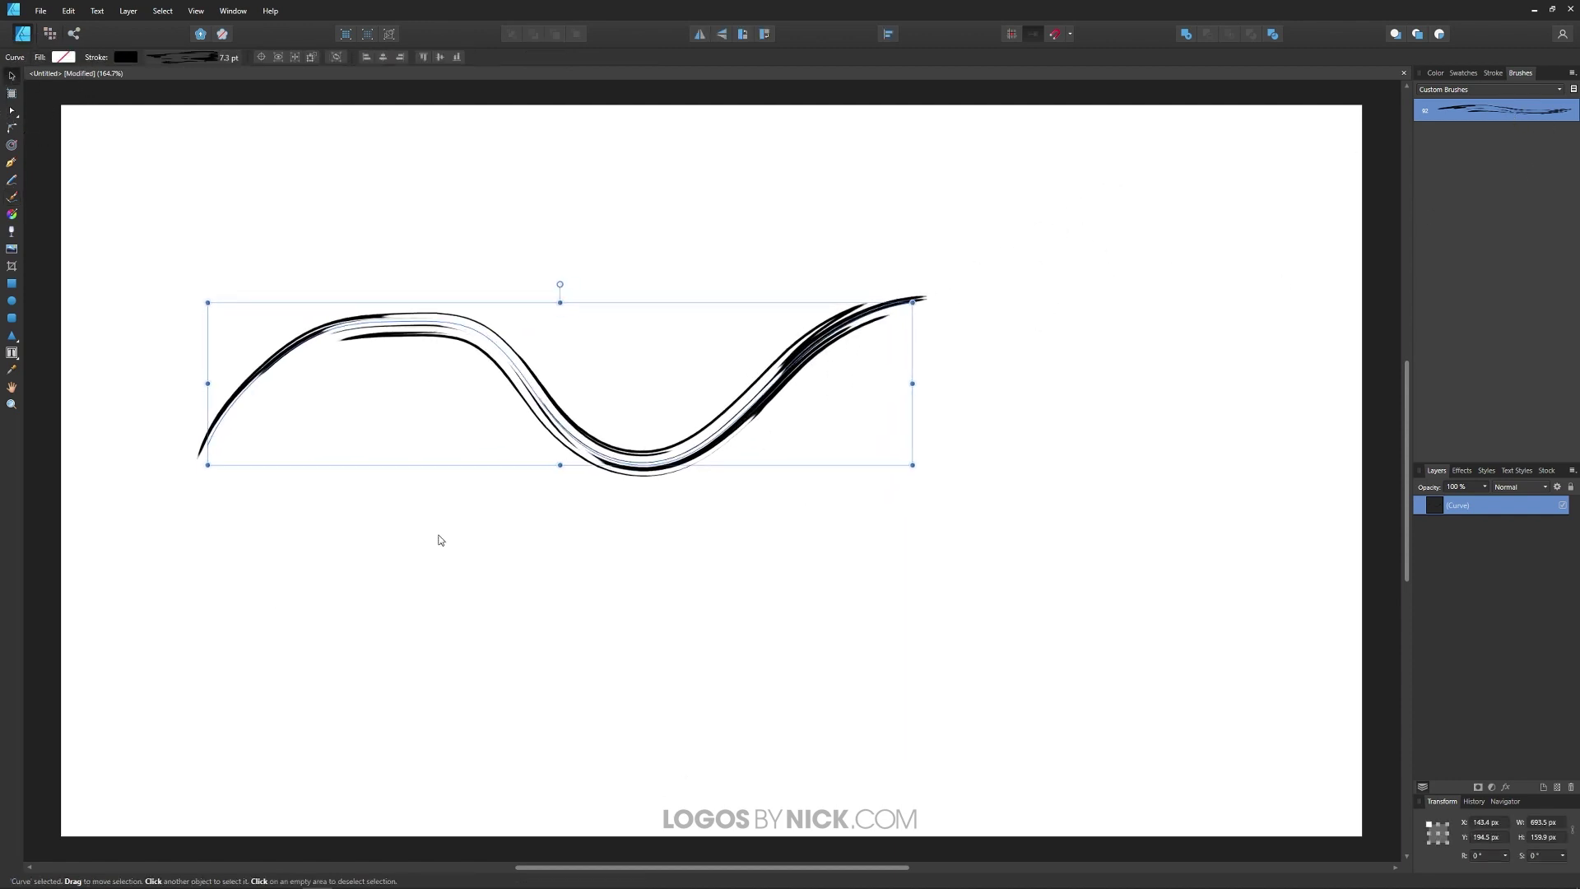
{"action": "left_click", "coordinate": [1511, 114]}
Reopen the Scribble brush settings and raise size and opacity variance to 100%.
{"action": "double_click", "coordinate": [1511, 115]}
{"action": "mouse_move", "coordinate": [798, 272]}
{"action": "left_mouse_down"}
{"action": "mouse_move", "coordinate": [1130, 238]}
{"action": "mouse_move", "coordinate": [1245, 207]}
{"action": "left_mouse_up"}
{"action": "mouse_move", "coordinate": [1139, 330]}
{"action": "left_mouse_down"}
{"action": "mouse_move", "coordinate": [1168, 330]}
{"action": "mouse_move", "coordinate": [1103, 344]}
{"action": "mouse_move", "coordinate": [1152, 330]}
{"action": "mouse_move", "coordinate": [1136, 330]}
{"action": "left_mouse_up"}
{"action": "mouse_move", "coordinate": [1243, 349]}
{"action": "left_mouse_down"}
{"action": "mouse_move", "coordinate": [1314, 346]}
{"action": "mouse_move", "coordinate": [1145, 346]}
{"action": "mouse_move", "coordinate": [1254, 346]}
{"action": "mouse_move", "coordinate": [1184, 347]}
{"action": "left_mouse_up"}
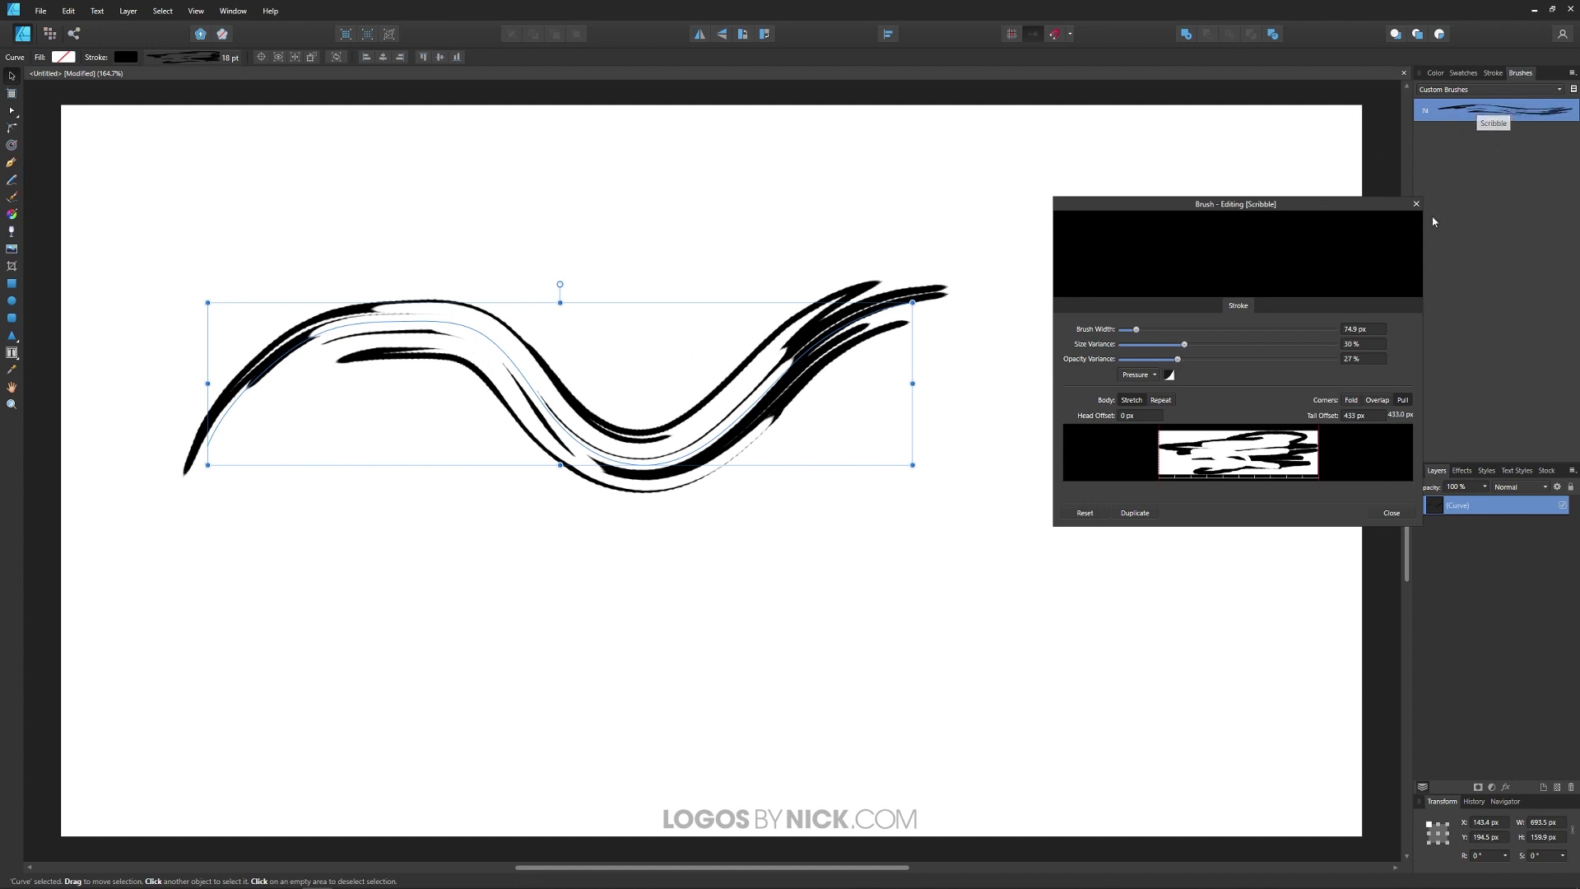
{"action": "left_click_drag", "start_coordinate": [1185, 347], "coordinate": [1337, 348]}
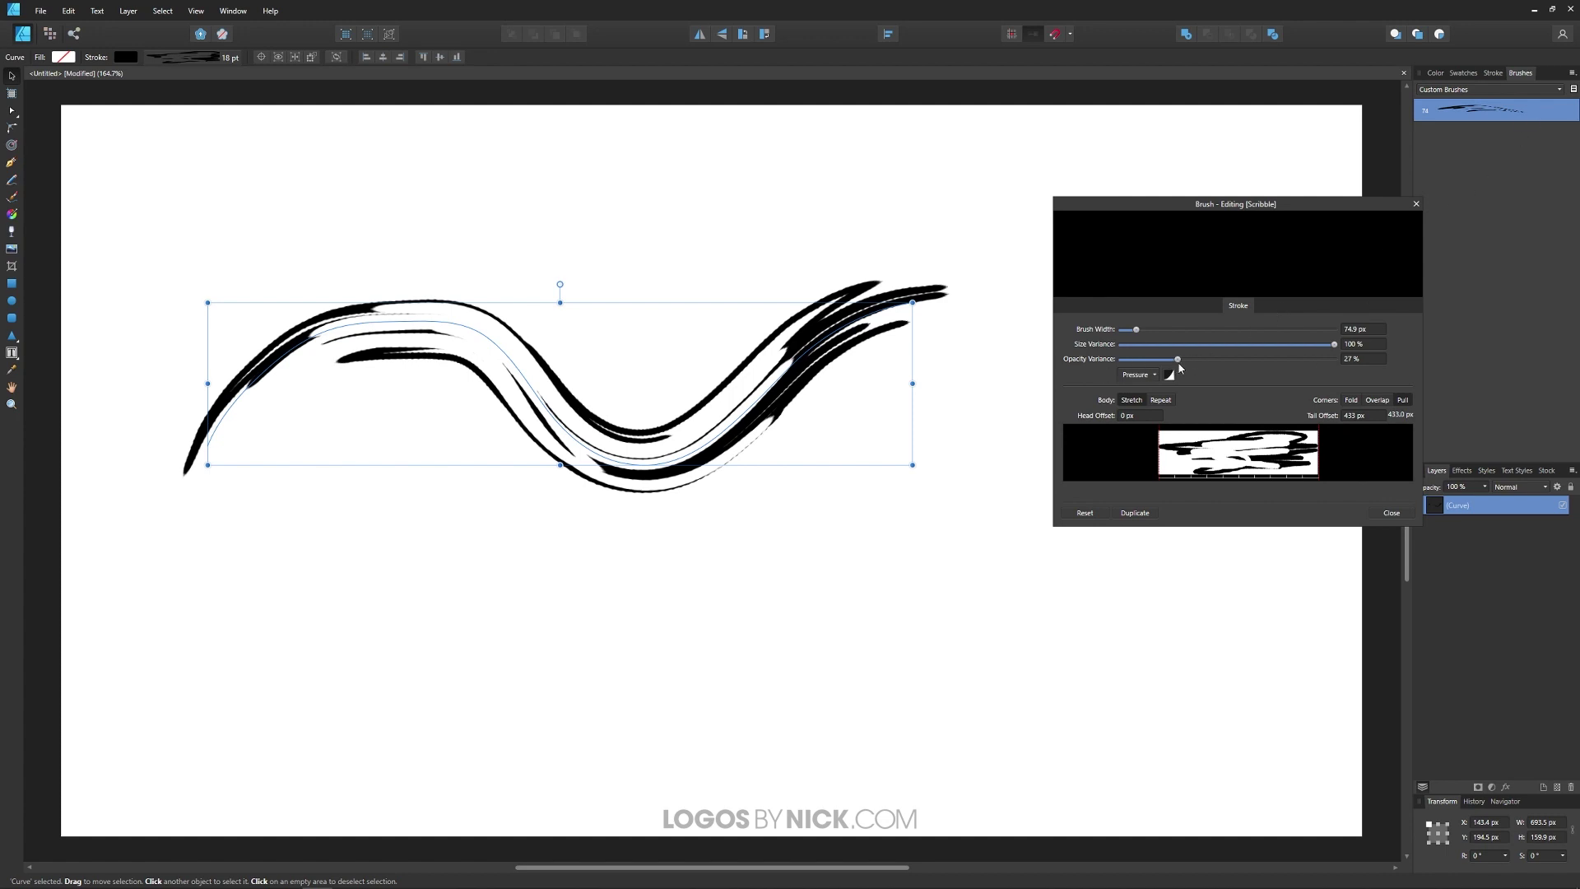
{"action": "left_click_drag", "start_coordinate": [1178, 360], "coordinate": [1384, 359]}
Use Stretch body at 36.5 px width, with 68.2 px head and 386.5 px tail offsets.
{"action": "left_click", "coordinate": [1161, 401]}
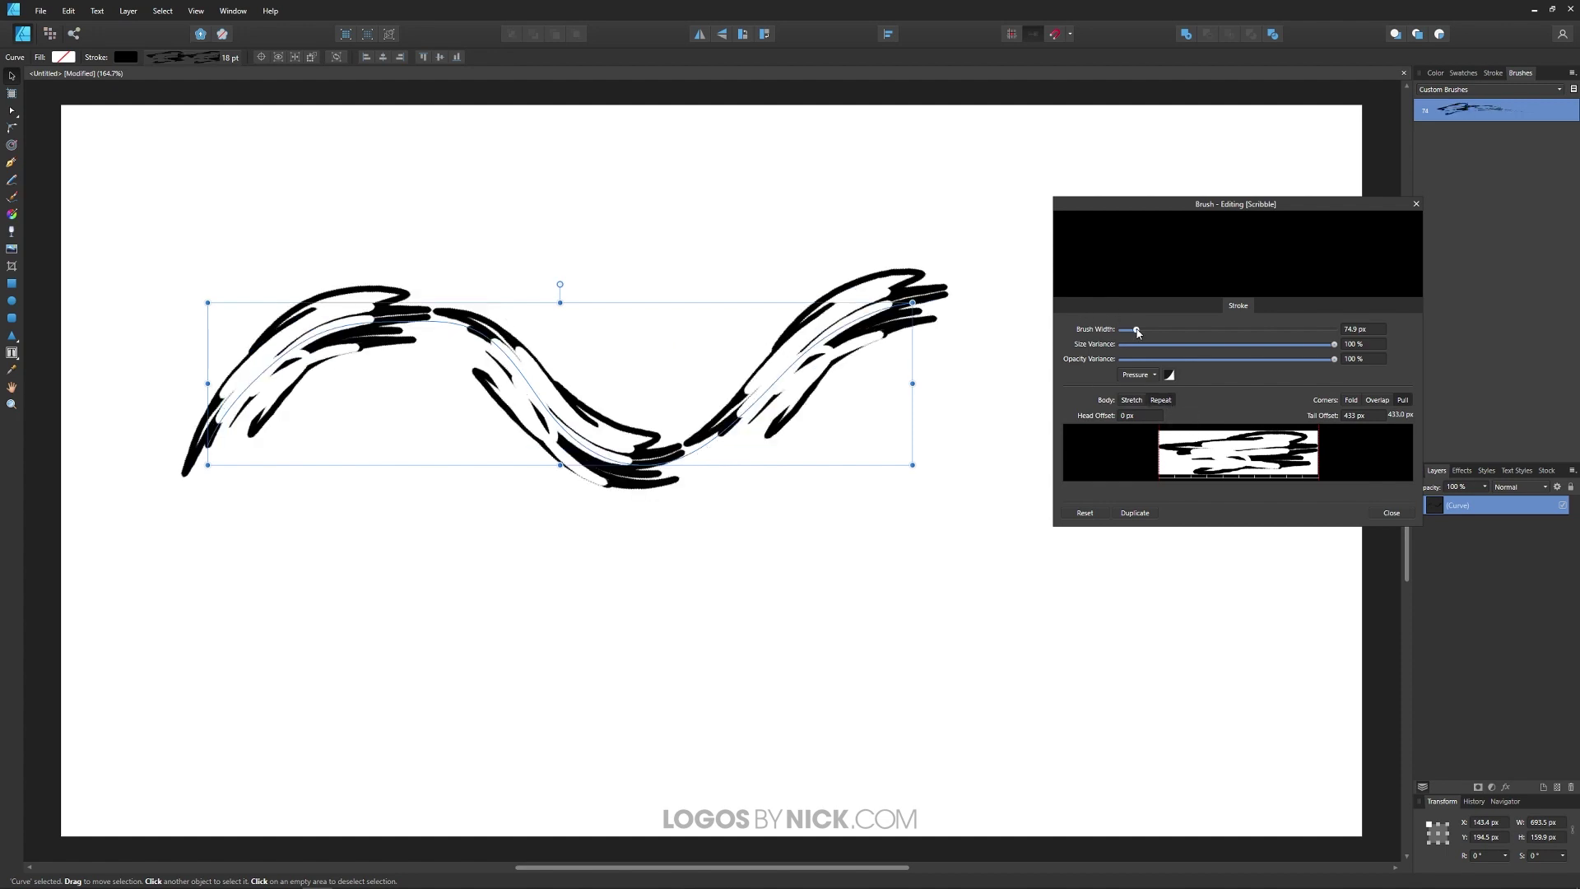
{"action": "left_click_drag", "start_coordinate": [1137, 330], "coordinate": [1125, 330]}
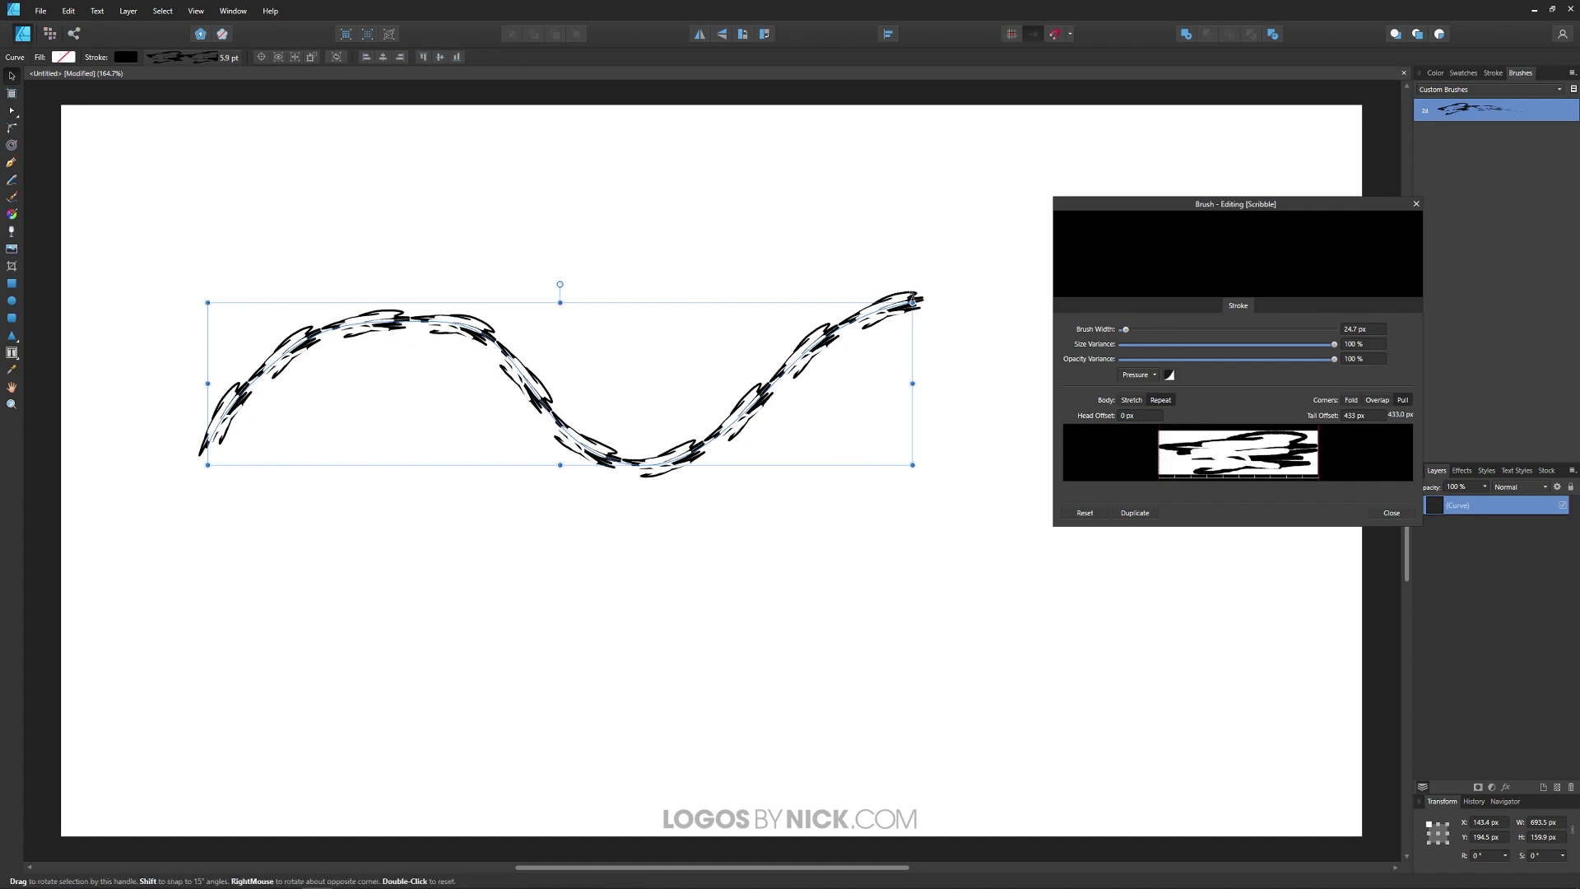
{"action": "left_click", "coordinate": [1131, 399]}
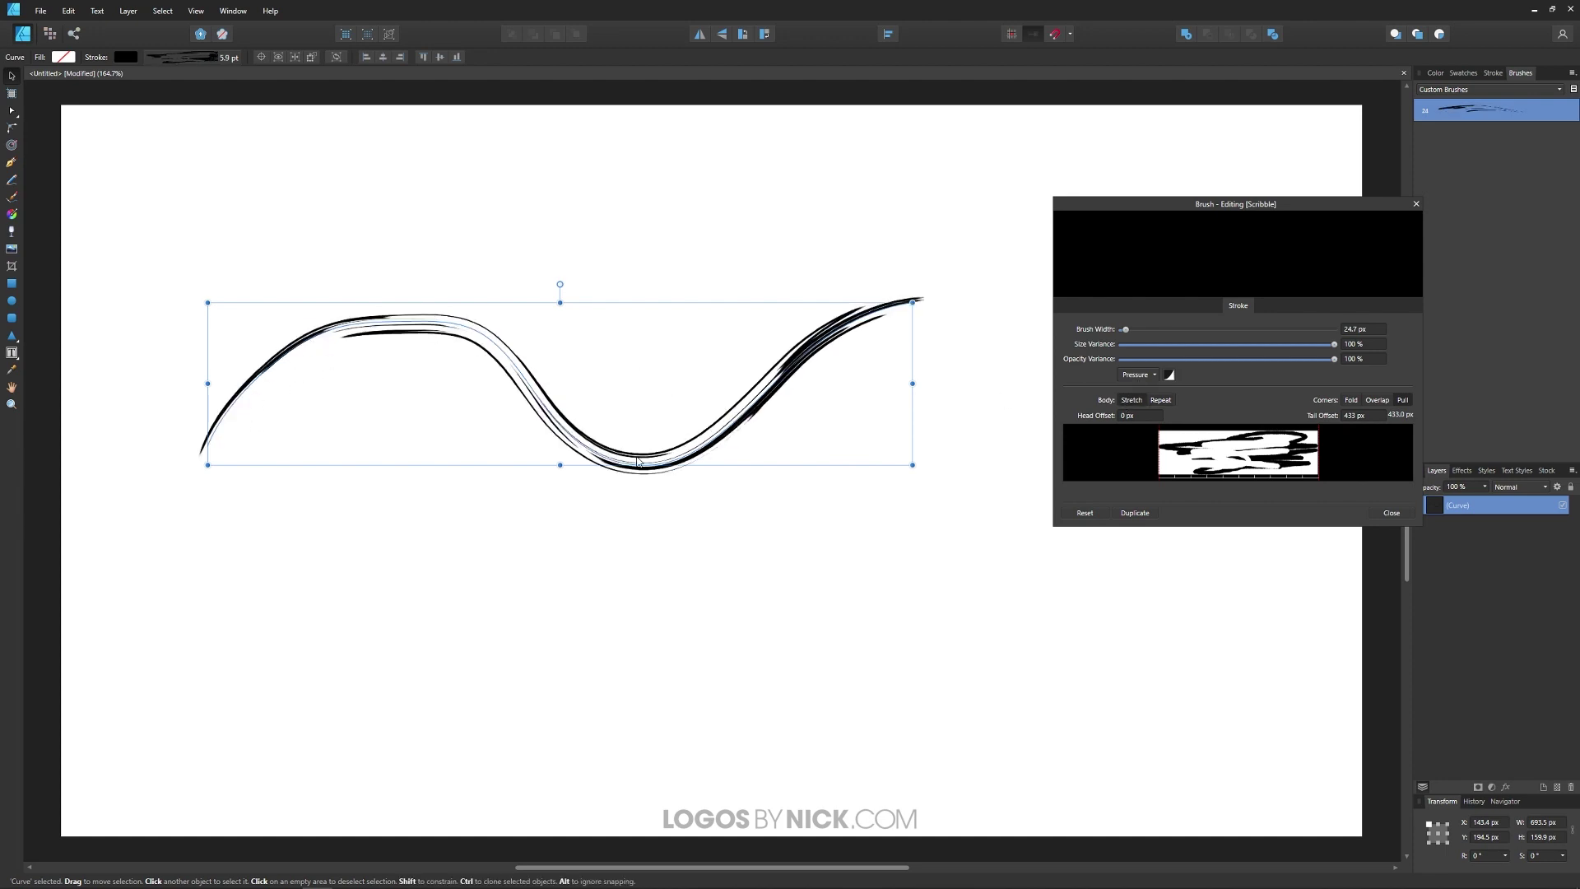
{"action": "left_click_drag", "start_coordinate": [1124, 330], "coordinate": [1128, 332]}
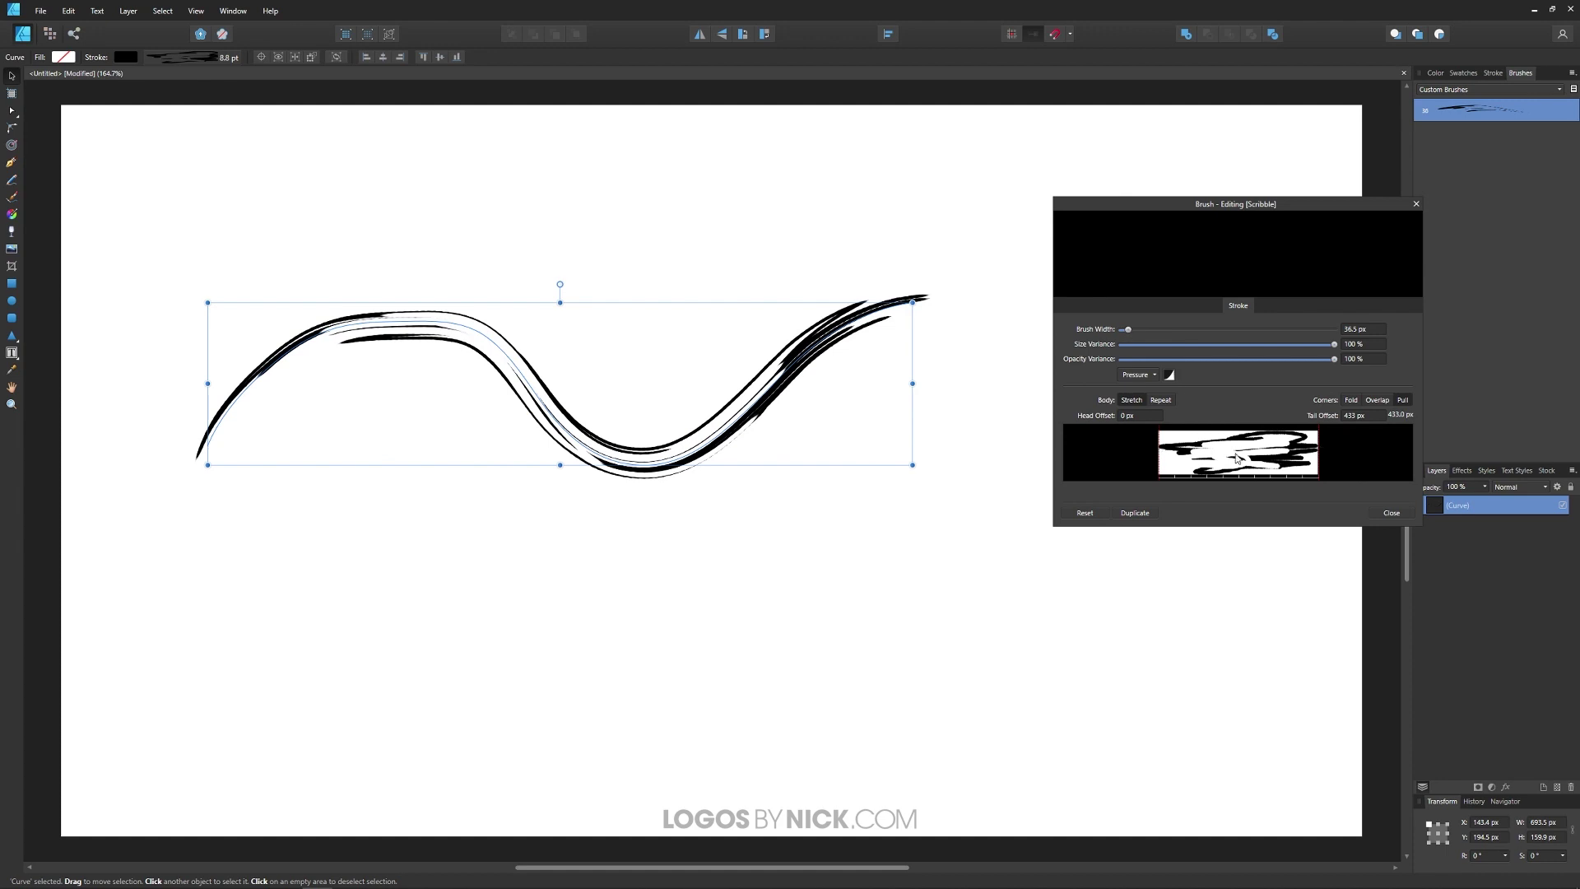
{"action": "left_click_drag", "start_coordinate": [1160, 459], "coordinate": [1191, 447]}
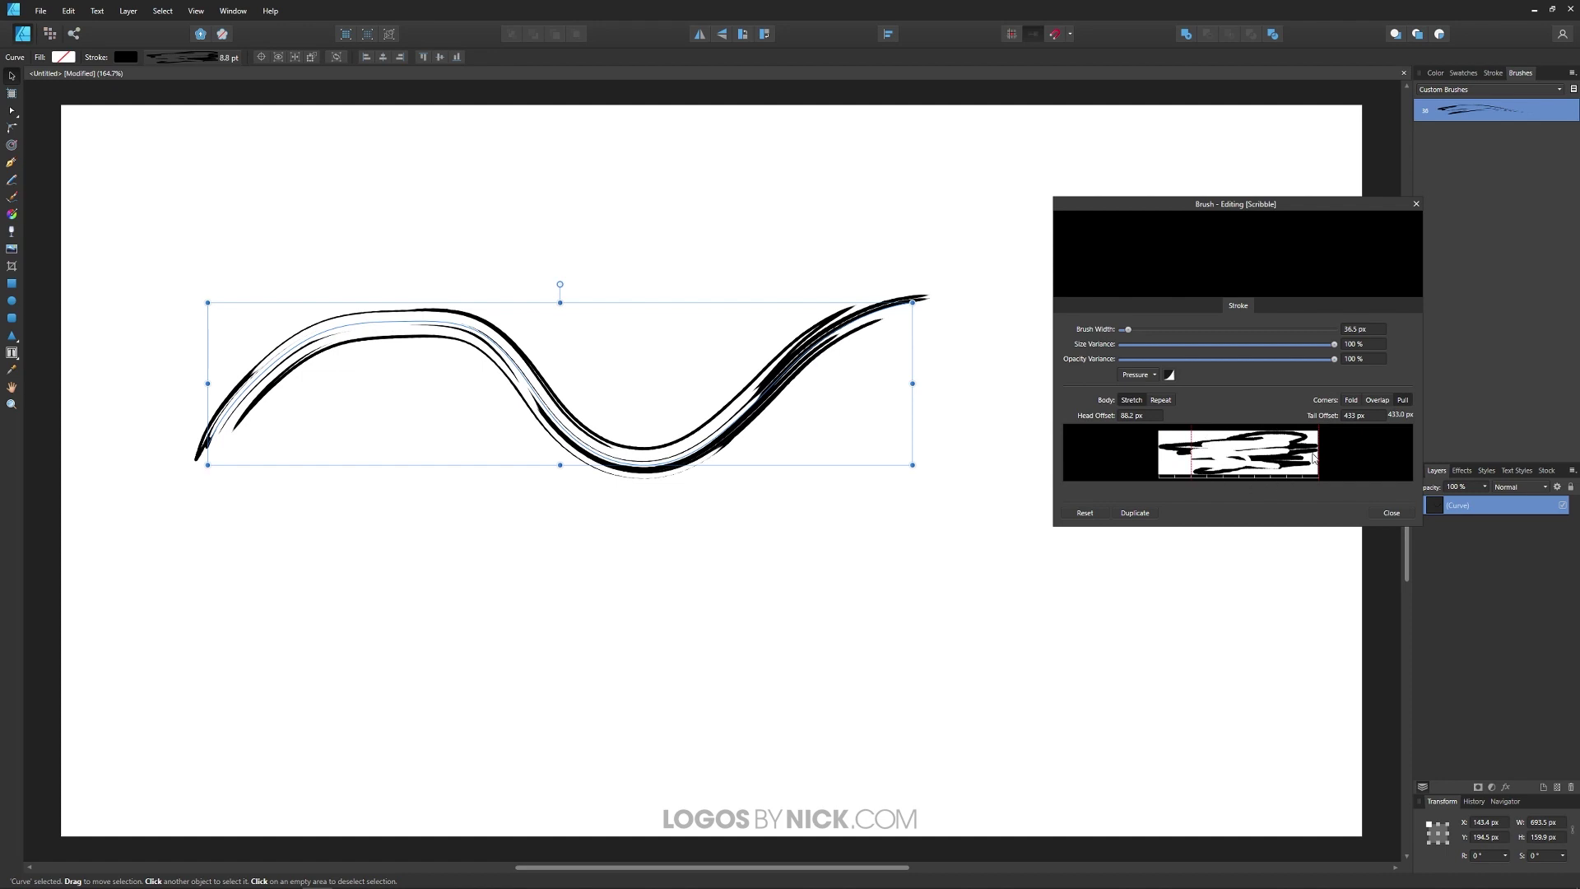
{"action": "left_click_drag", "start_coordinate": [1316, 449], "coordinate": [1301, 446]}
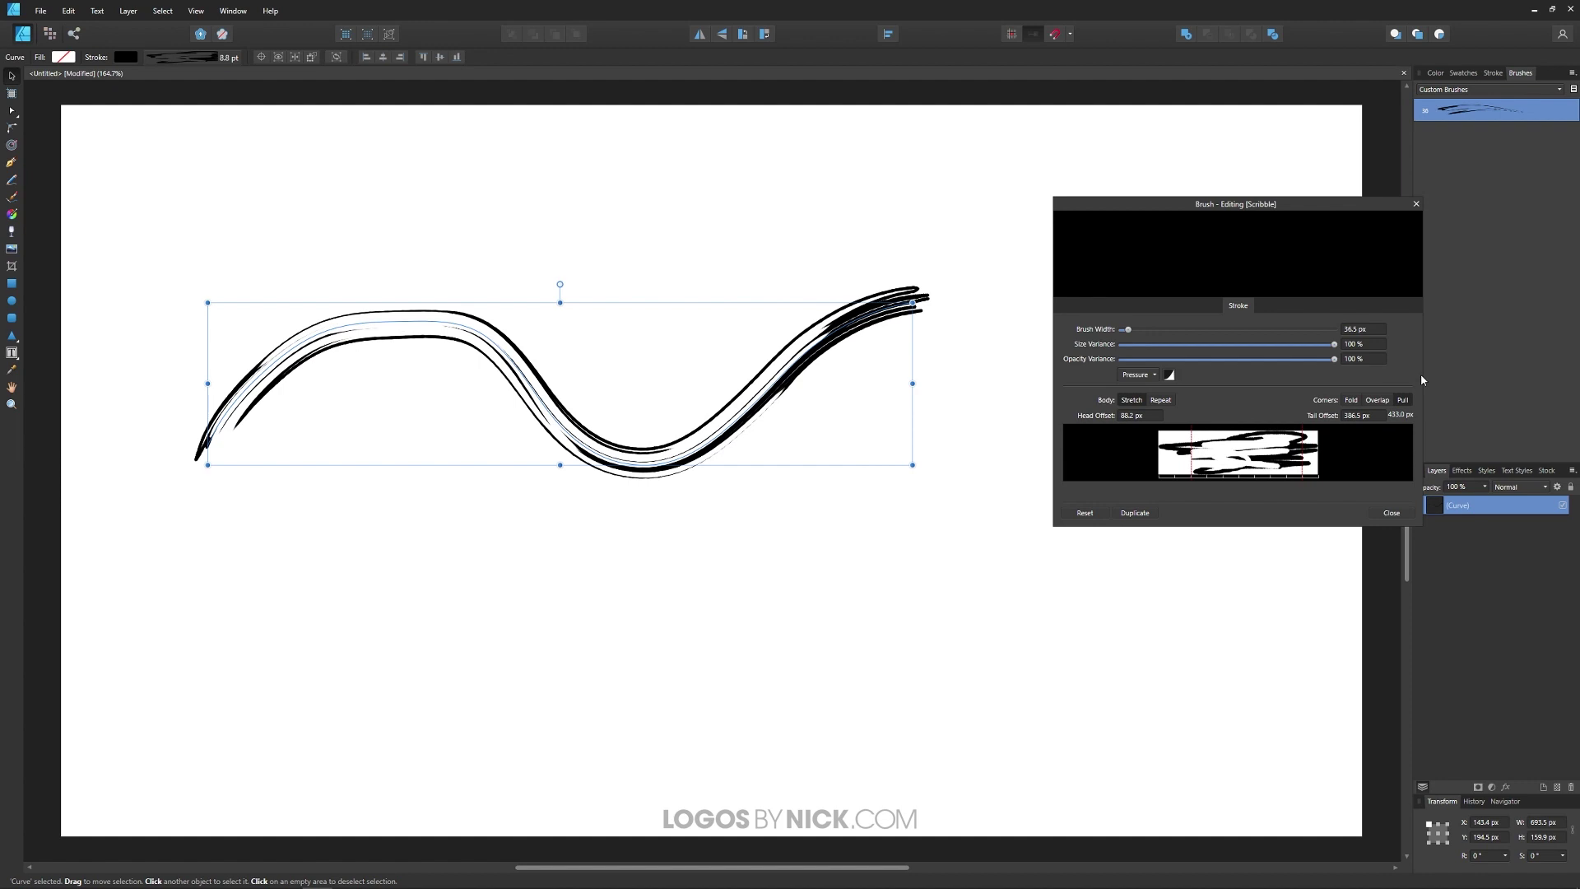
Give the stroke a pressure profile tapering from thick start to thin end, then move it right.
{"action": "left_click", "coordinate": [1390, 513]}
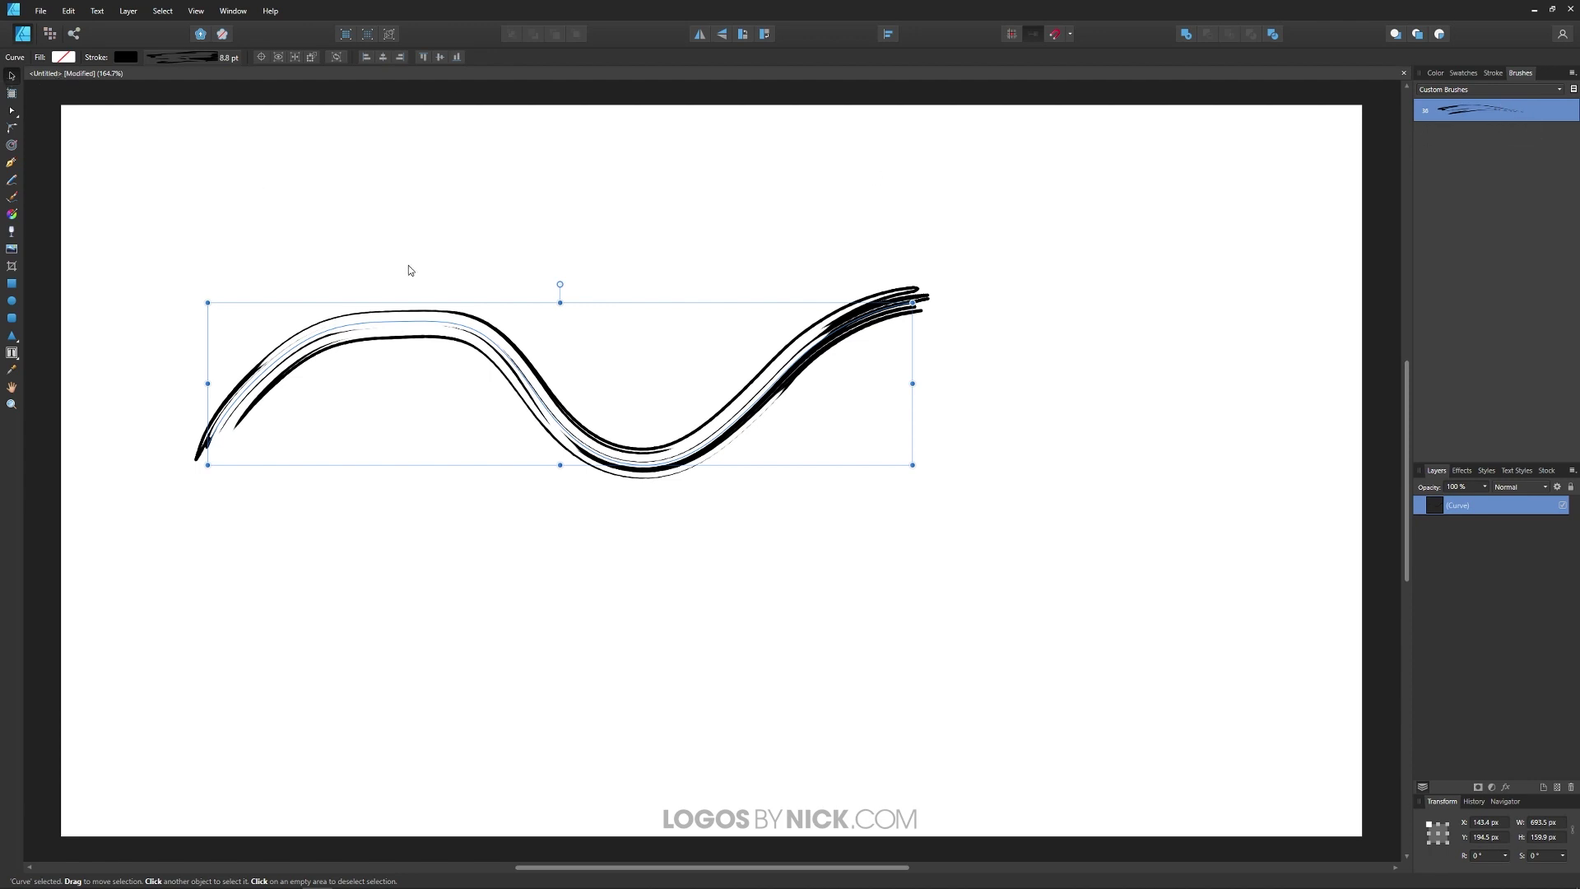
{"action": "mouse_move", "coordinate": [525, 337]}
{"action": "left_mouse_down"}
{"action": "mouse_move", "coordinate": [521, 324]}
{"action": "mouse_move", "coordinate": [512, 348]}
{"action": "left_mouse_up"}
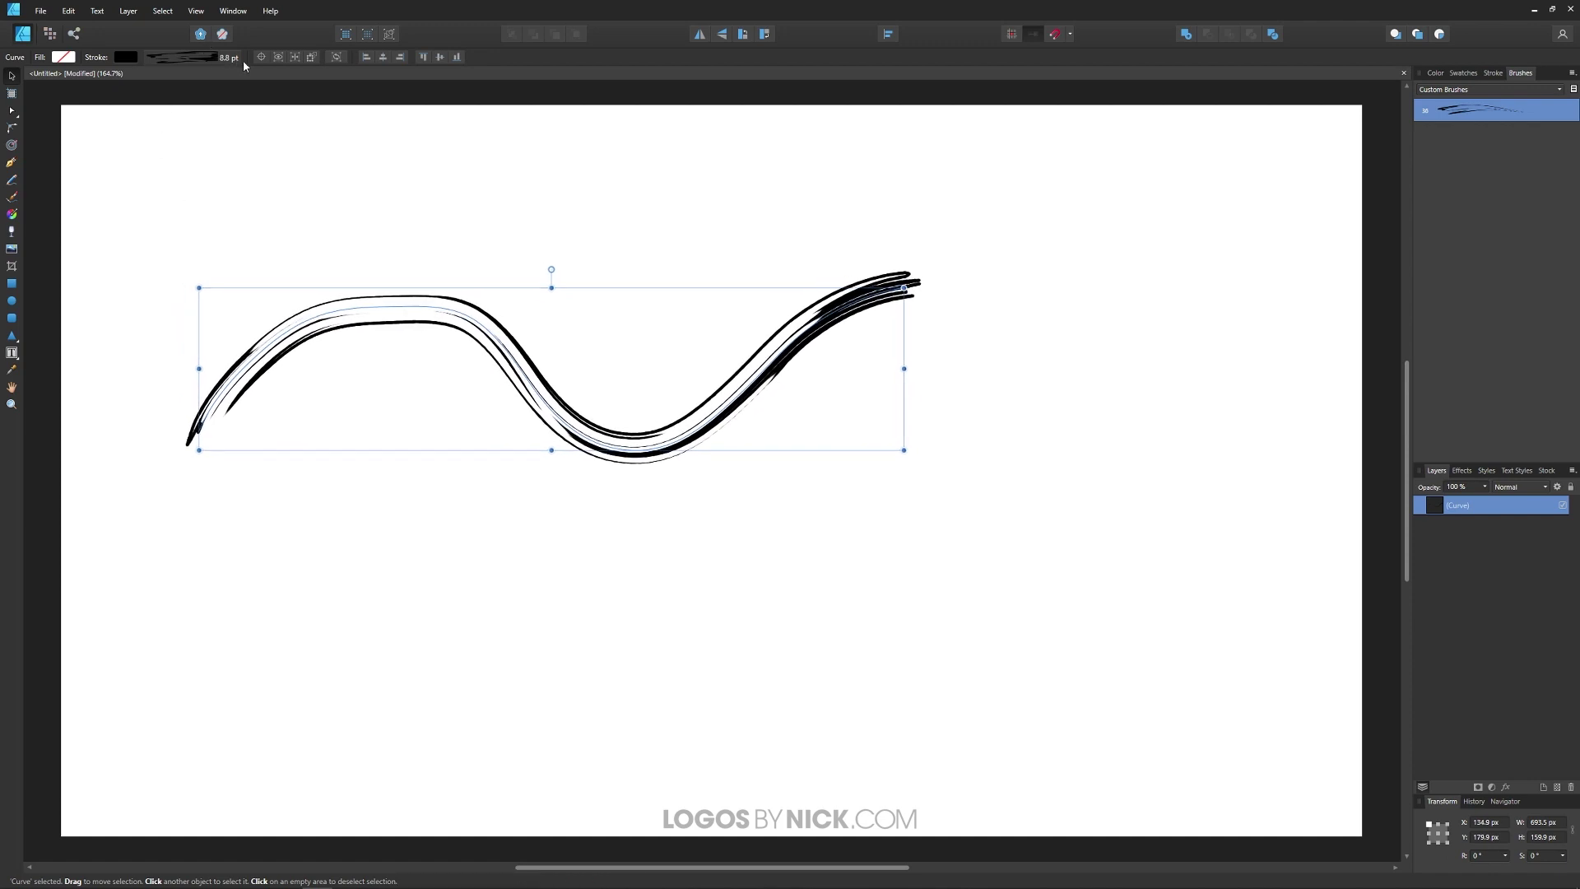
{"action": "left_click", "coordinate": [206, 56]}
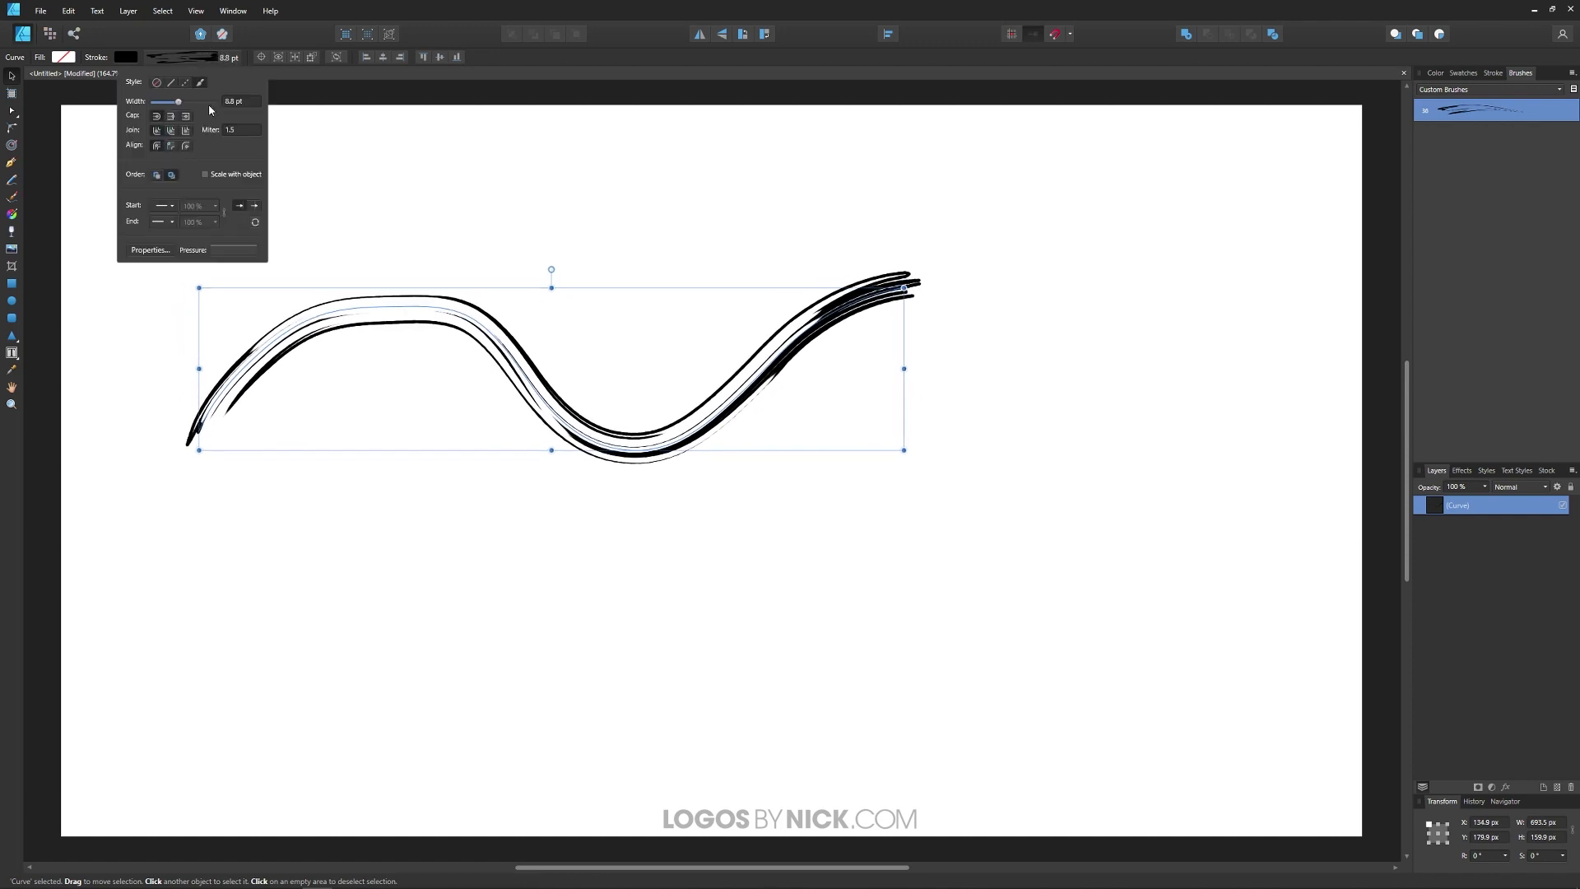
{"action": "left_click", "coordinate": [230, 250]}
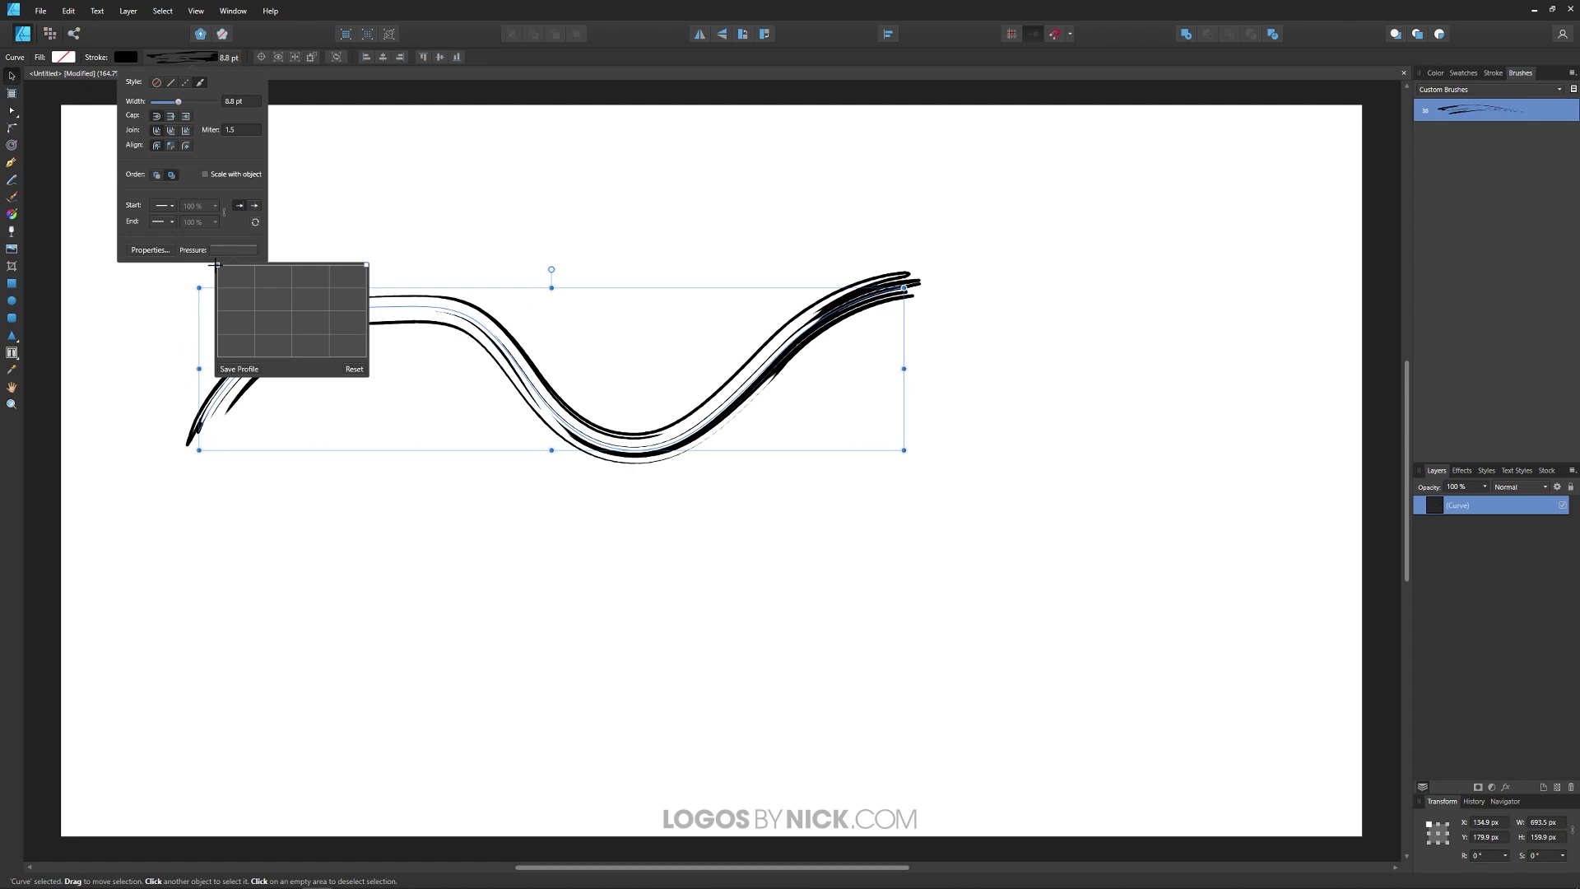
{"action": "mouse_move", "coordinate": [215, 264]}
{"action": "left_mouse_down"}
{"action": "mouse_move", "coordinate": [262, 299]}
{"action": "mouse_move", "coordinate": [217, 356]}
{"action": "mouse_move", "coordinate": [227, 302]}
{"action": "mouse_move", "coordinate": [215, 378]}
{"action": "mouse_move", "coordinate": [216, 337]}
{"action": "mouse_move", "coordinate": [219, 448]}
{"action": "left_mouse_up"}
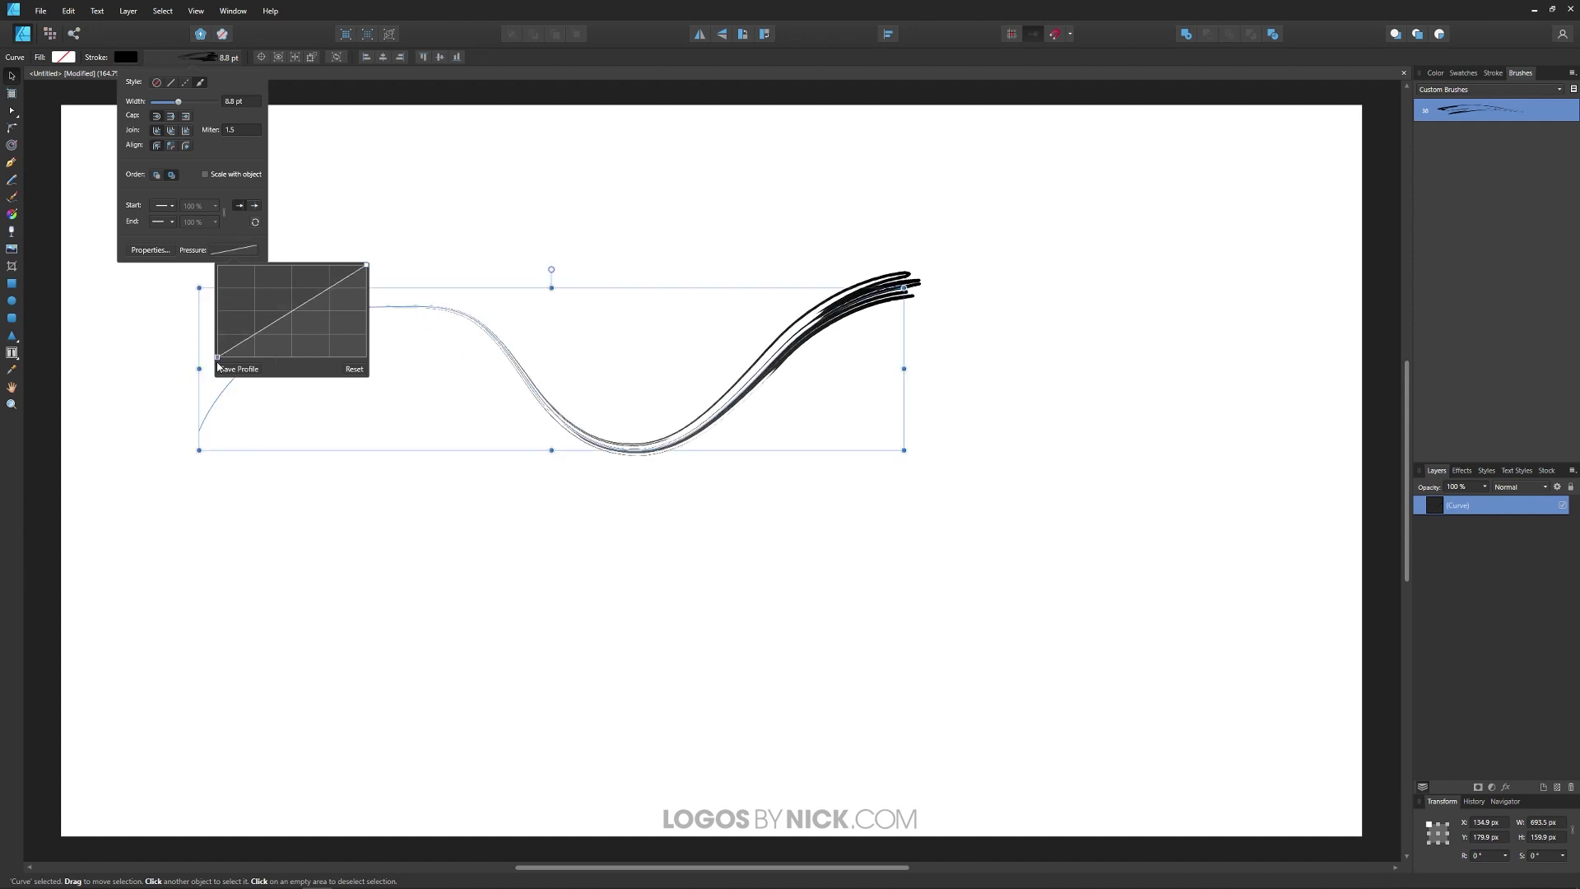
{"action": "left_click_drag", "start_coordinate": [216, 357], "coordinate": [196, 253]}
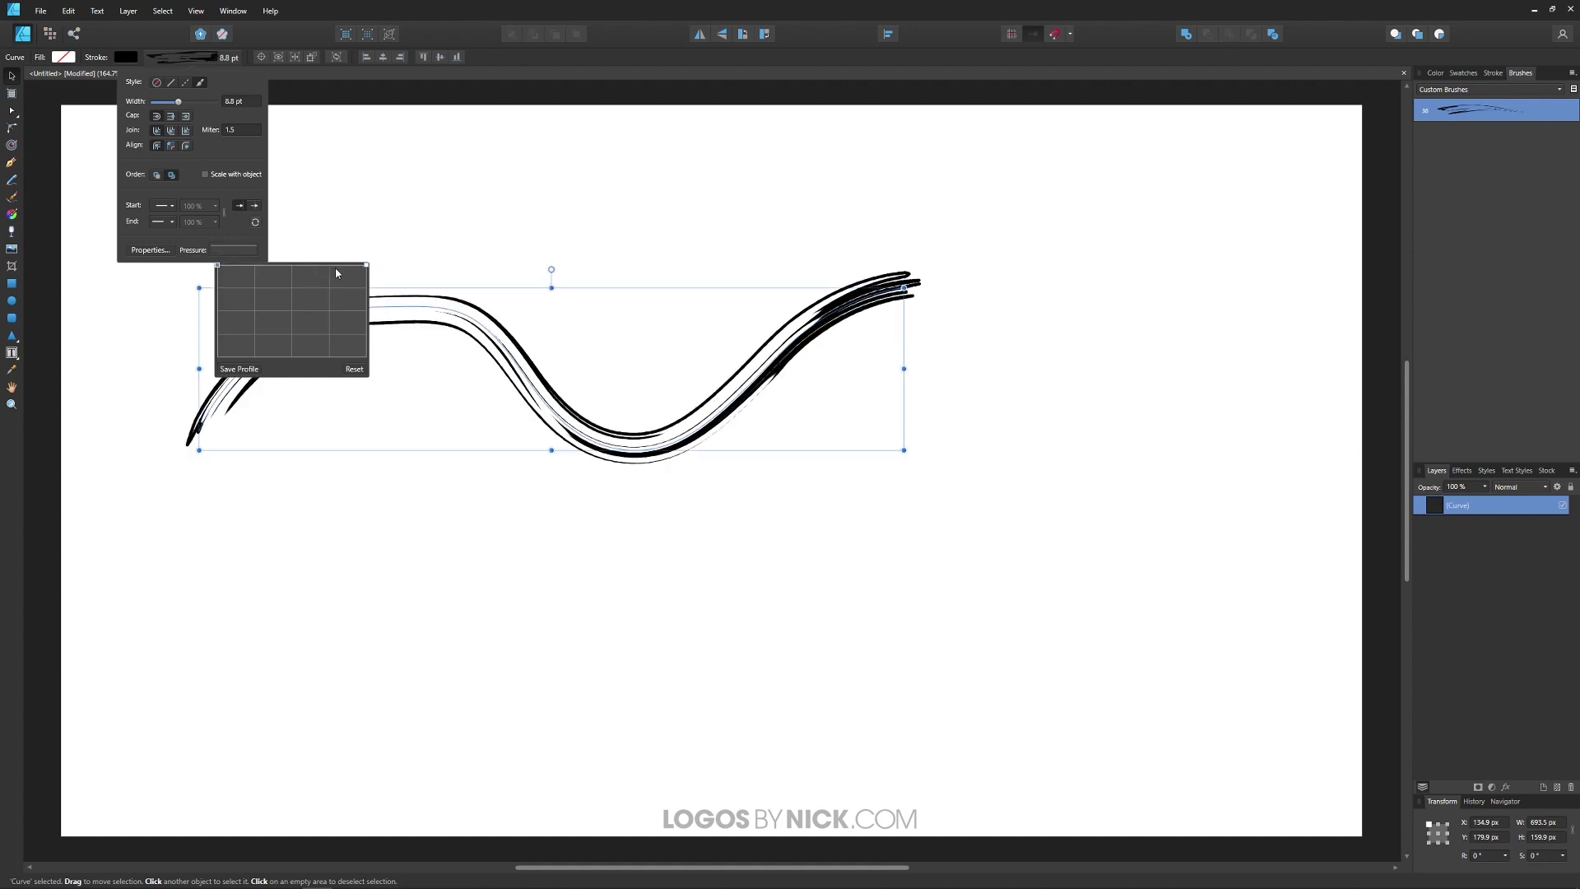
{"action": "mouse_move", "coordinate": [366, 265]}
{"action": "left_mouse_down"}
{"action": "mouse_move", "coordinate": [377, 381]}
{"action": "mouse_move", "coordinate": [367, 294]}
{"action": "mouse_move", "coordinate": [370, 315]}
{"action": "left_mouse_up"}
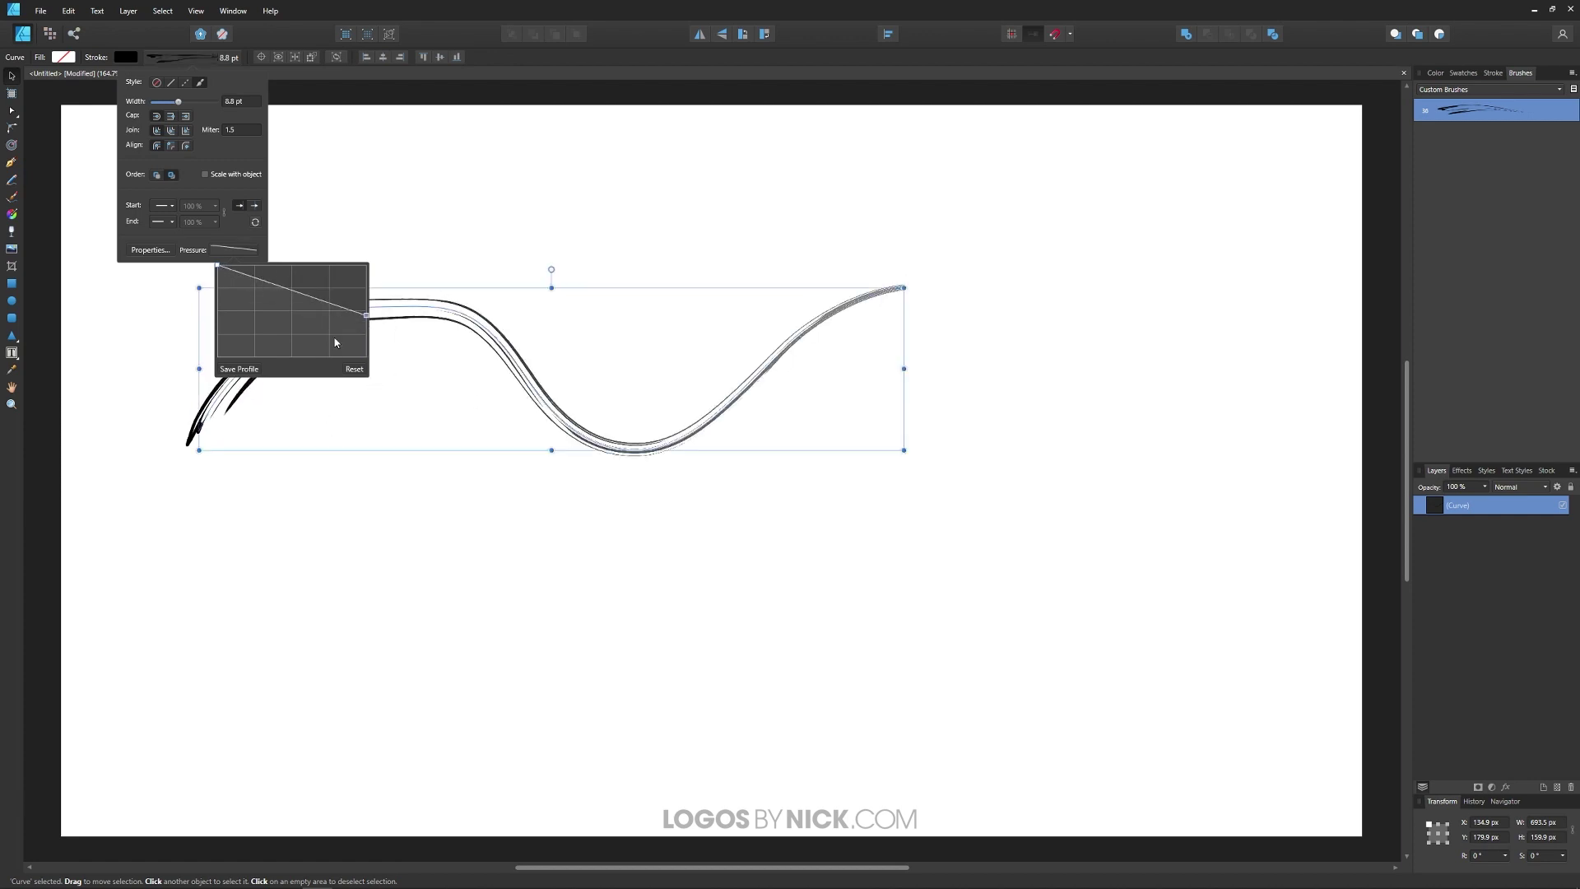
{"action": "left_click_drag", "start_coordinate": [608, 444], "coordinate": [727, 427]}
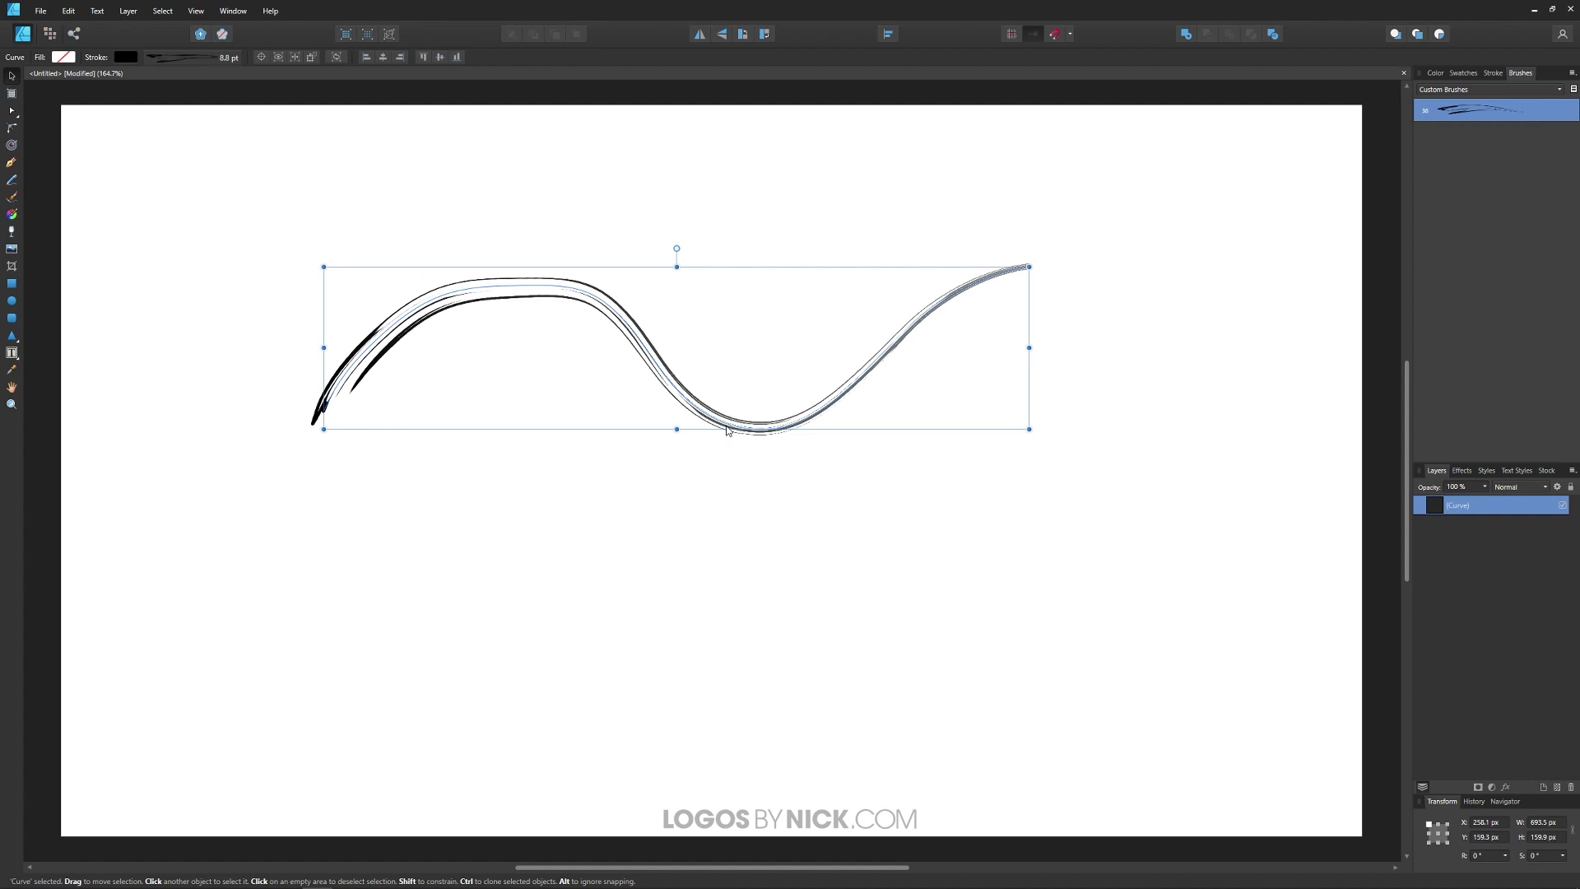
Make the curve's stroke bright green and move the curve to about X 196.7 px, Y 109.5 px.
{"action": "left_click", "coordinate": [1434, 73]}
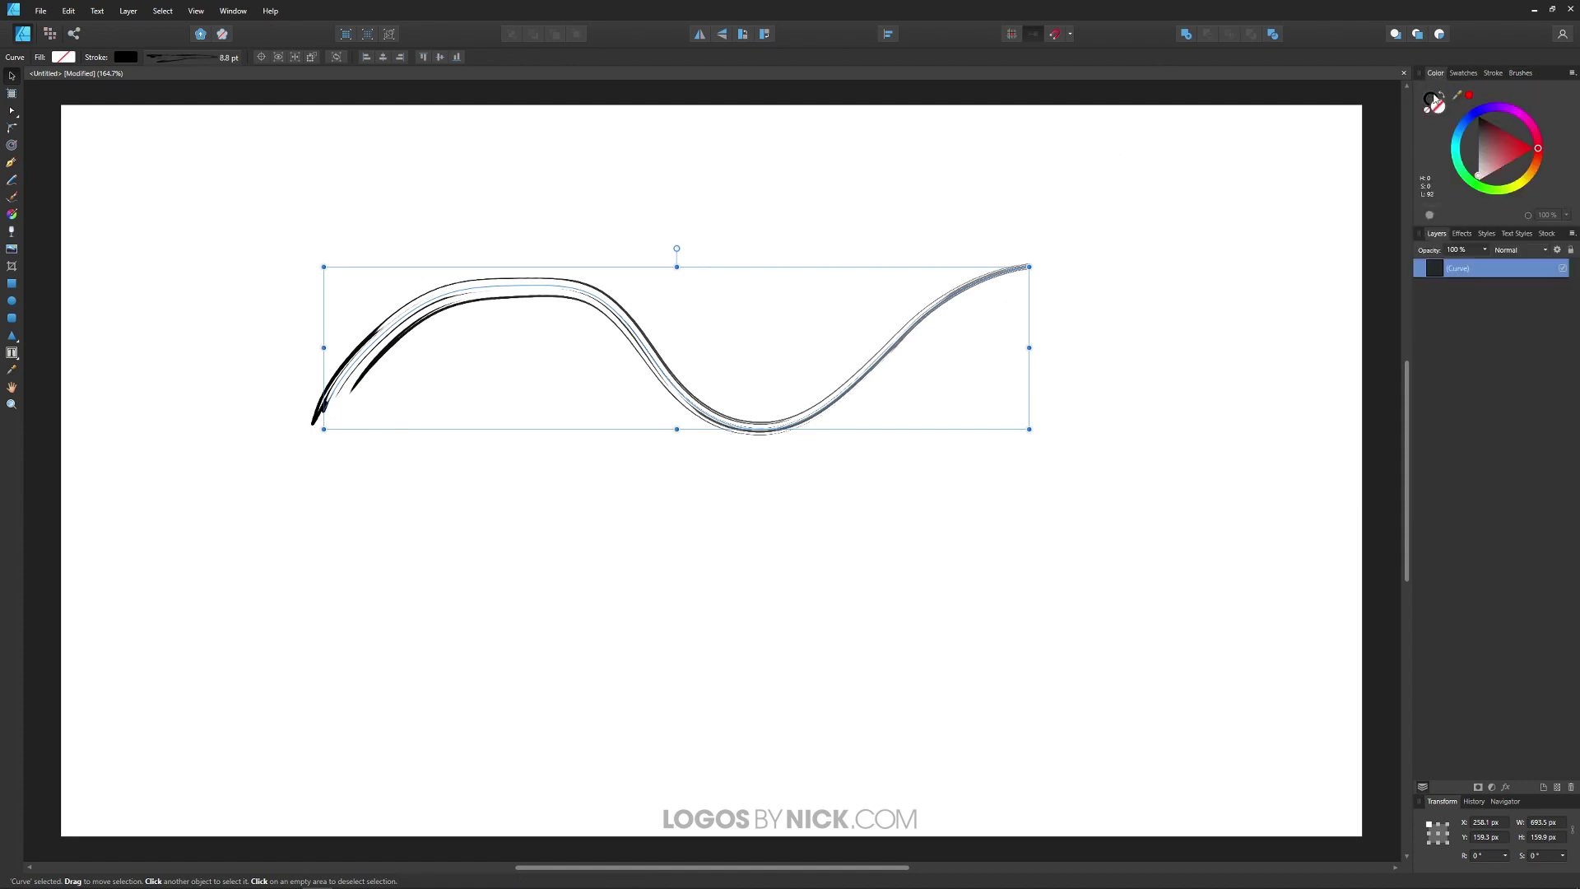
{"action": "left_click", "coordinate": [1432, 98]}
{"action": "left_click_drag", "start_coordinate": [1532, 151], "coordinate": [1496, 195]}
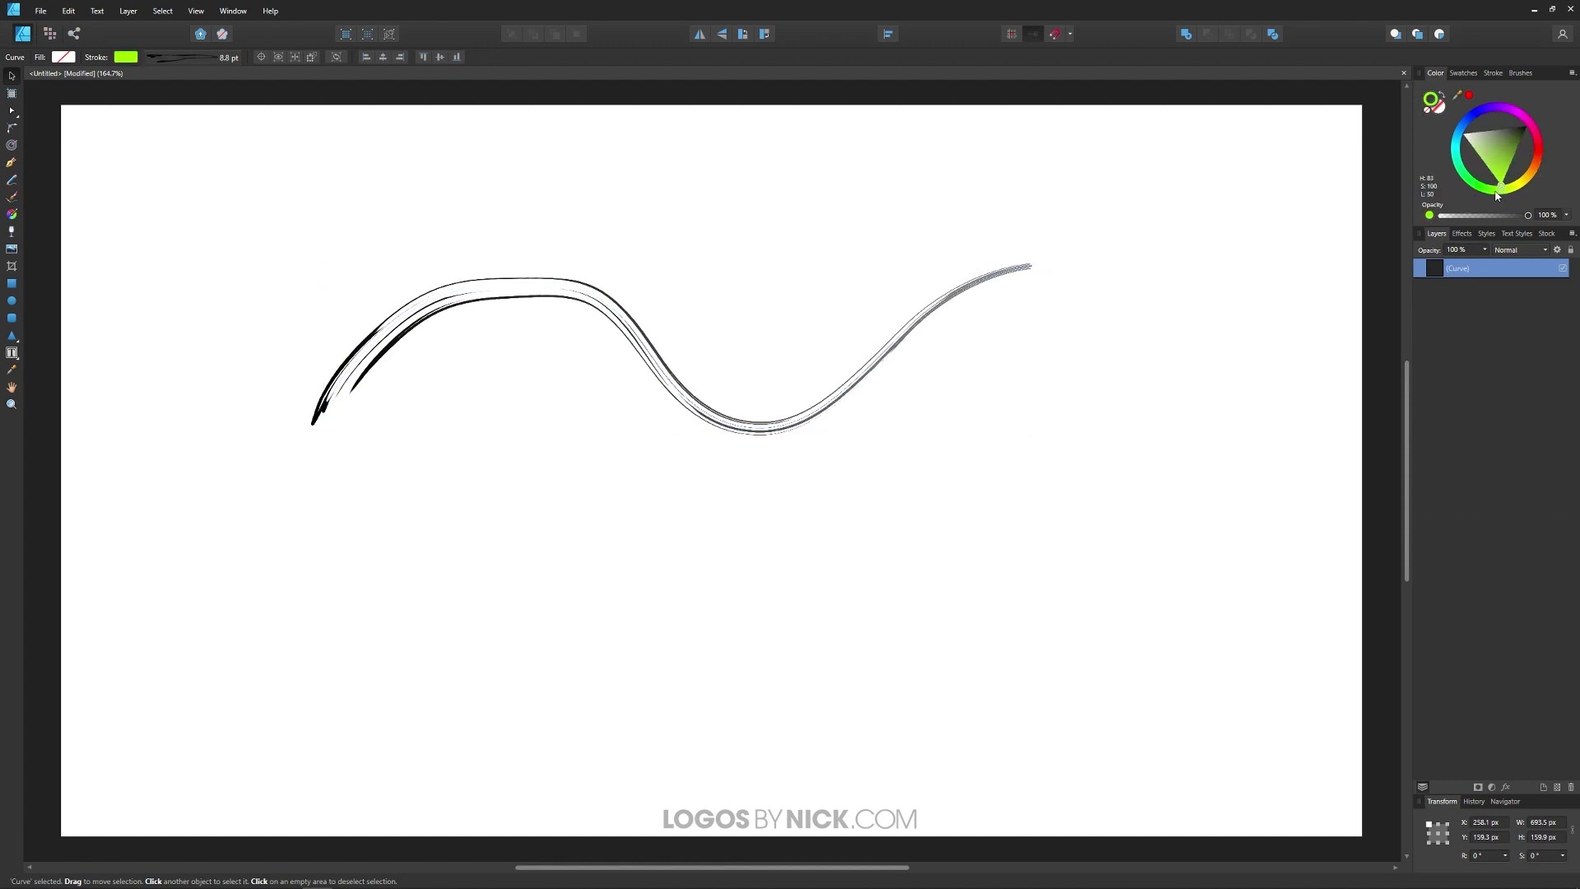
{"action": "left_click_drag", "start_coordinate": [623, 321], "coordinate": [587, 271]}
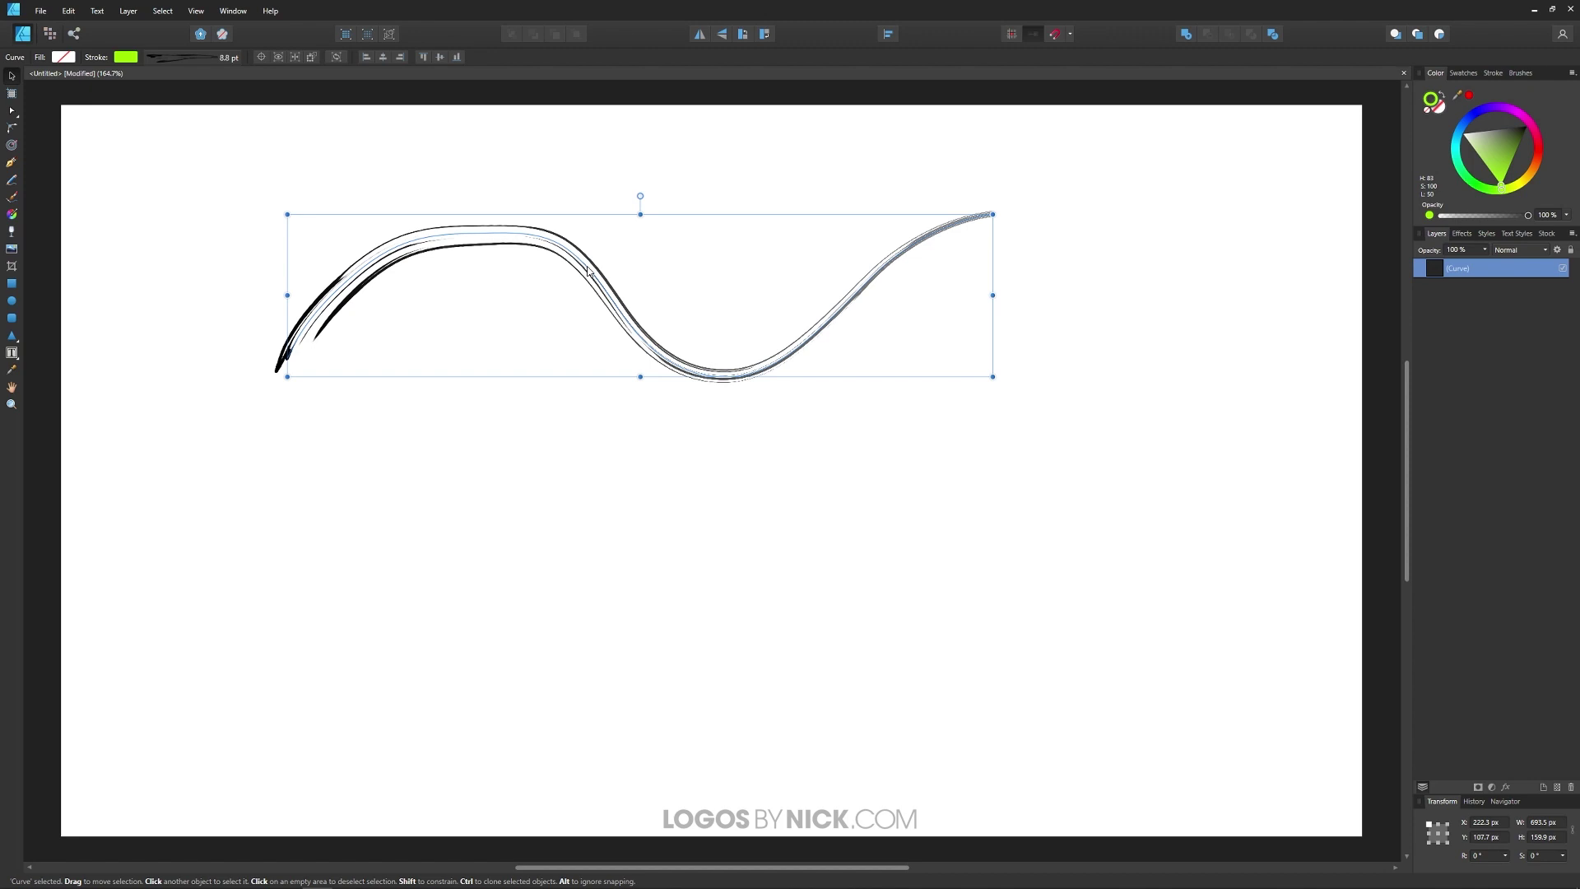
{"action": "left_click_drag", "start_coordinate": [587, 272], "coordinate": [564, 273]}
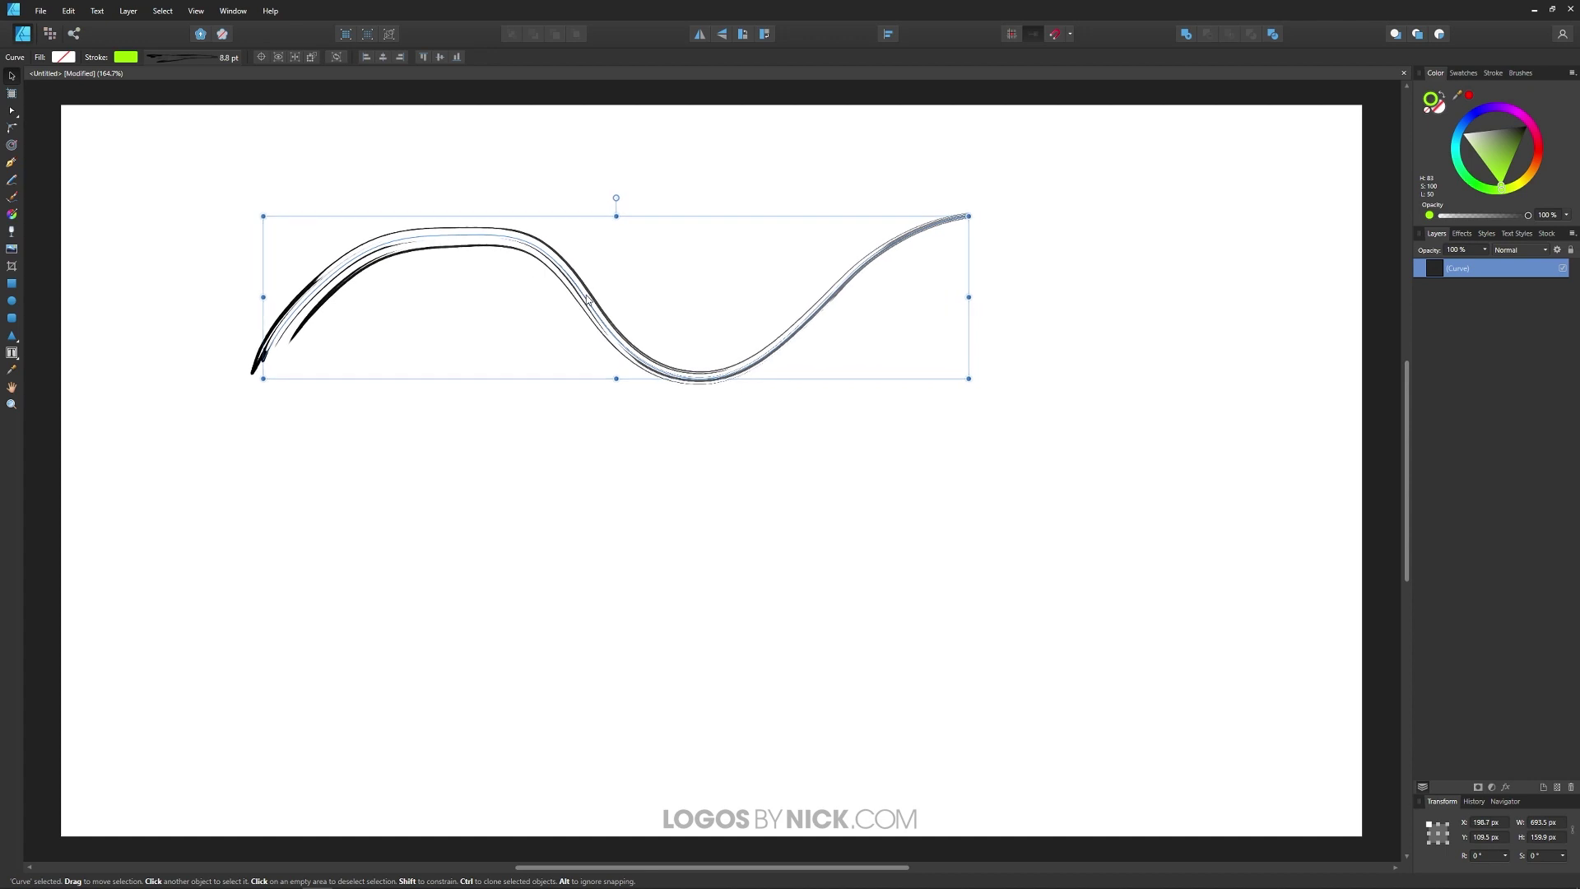
Add a Recolor adjustment to the curve from the Layer menu's New Adjustment list.
{"action": "left_click", "coordinate": [137, 13]}
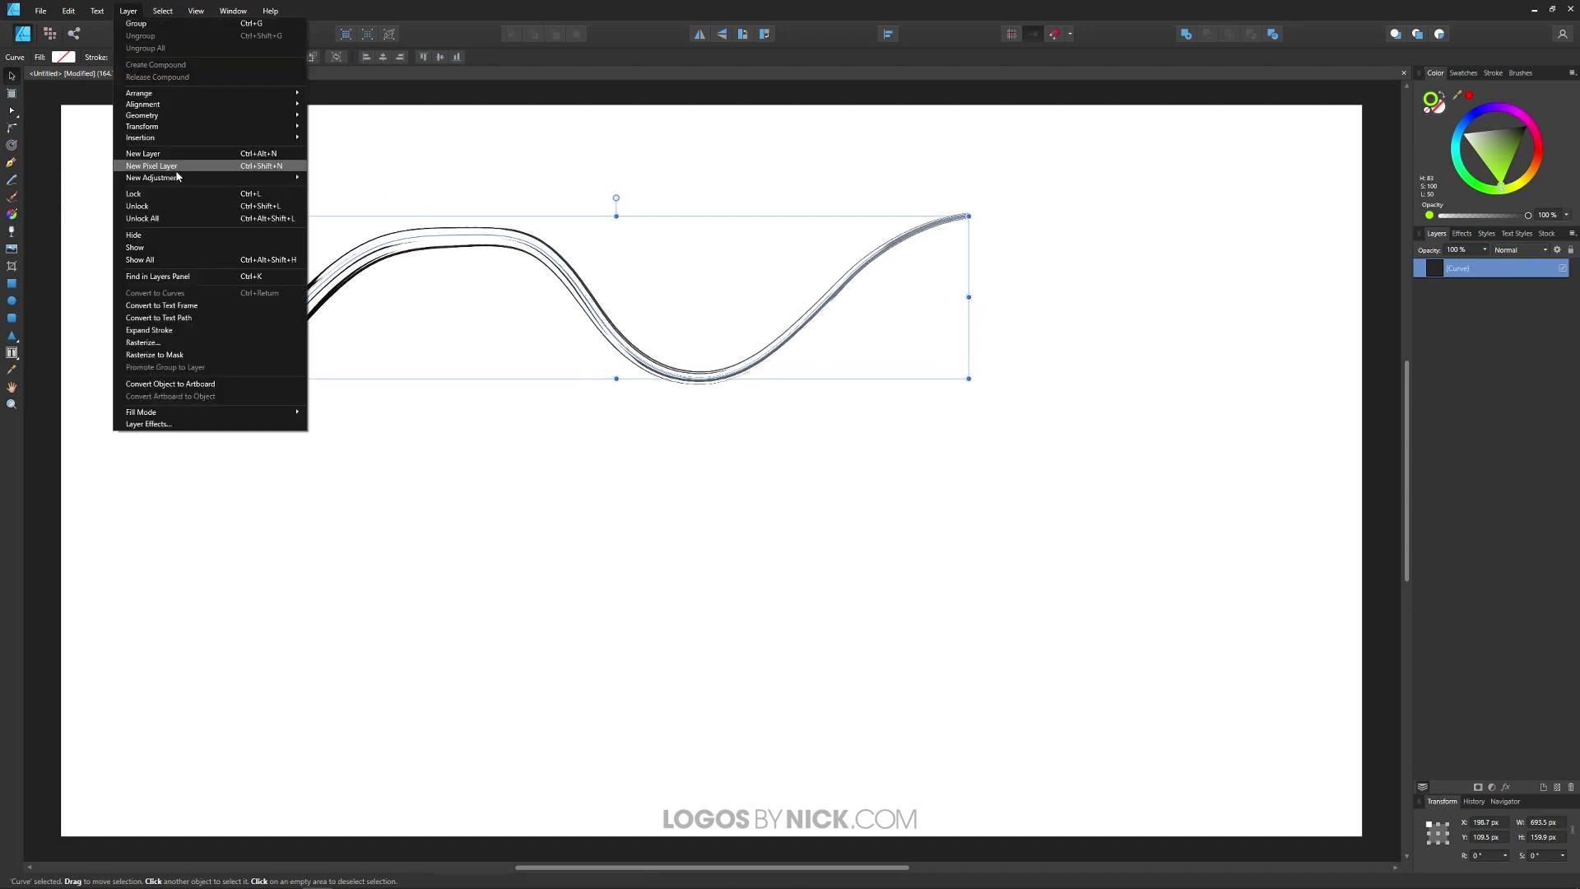
{"action": "mouse_move", "coordinate": [177, 178]}
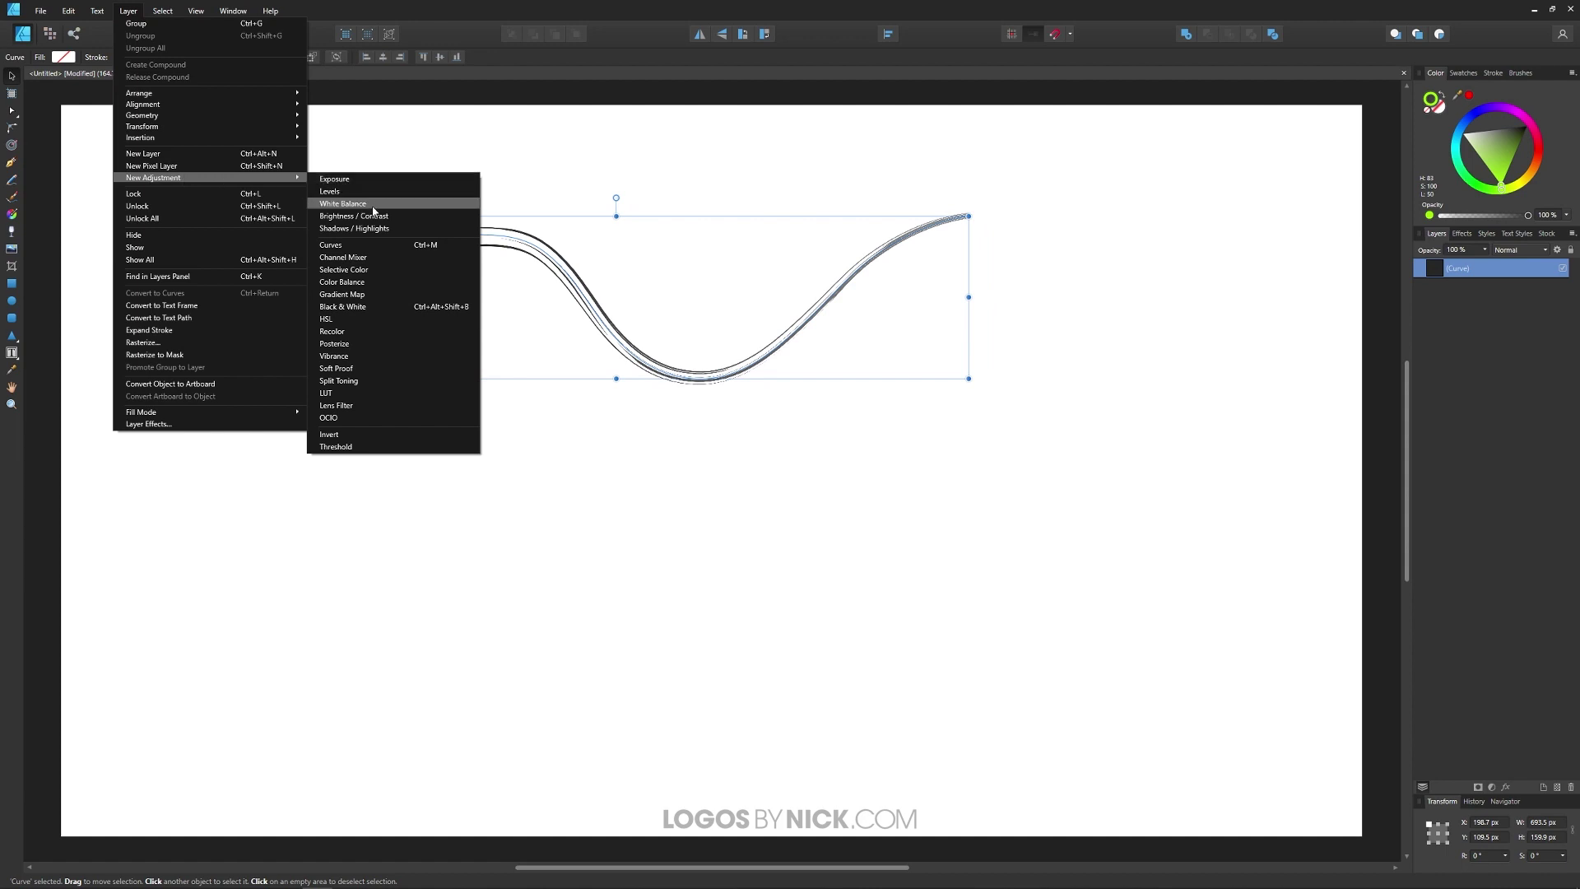
{"action": "left_click", "coordinate": [351, 333]}
{"action": "left_click_drag", "start_coordinate": [1232, 700], "coordinate": [1234, 470]}
Set Recolor Lightness to 74% and Hue to about 327° so the stroke turns pink.
{"action": "left_click_drag", "start_coordinate": [1240, 581], "coordinate": [1314, 580]}
{"action": "left_click_drag", "start_coordinate": [1136, 517], "coordinate": [1319, 518]}
{"action": "left_click_drag", "start_coordinate": [1334, 545], "coordinate": [1273, 546]}
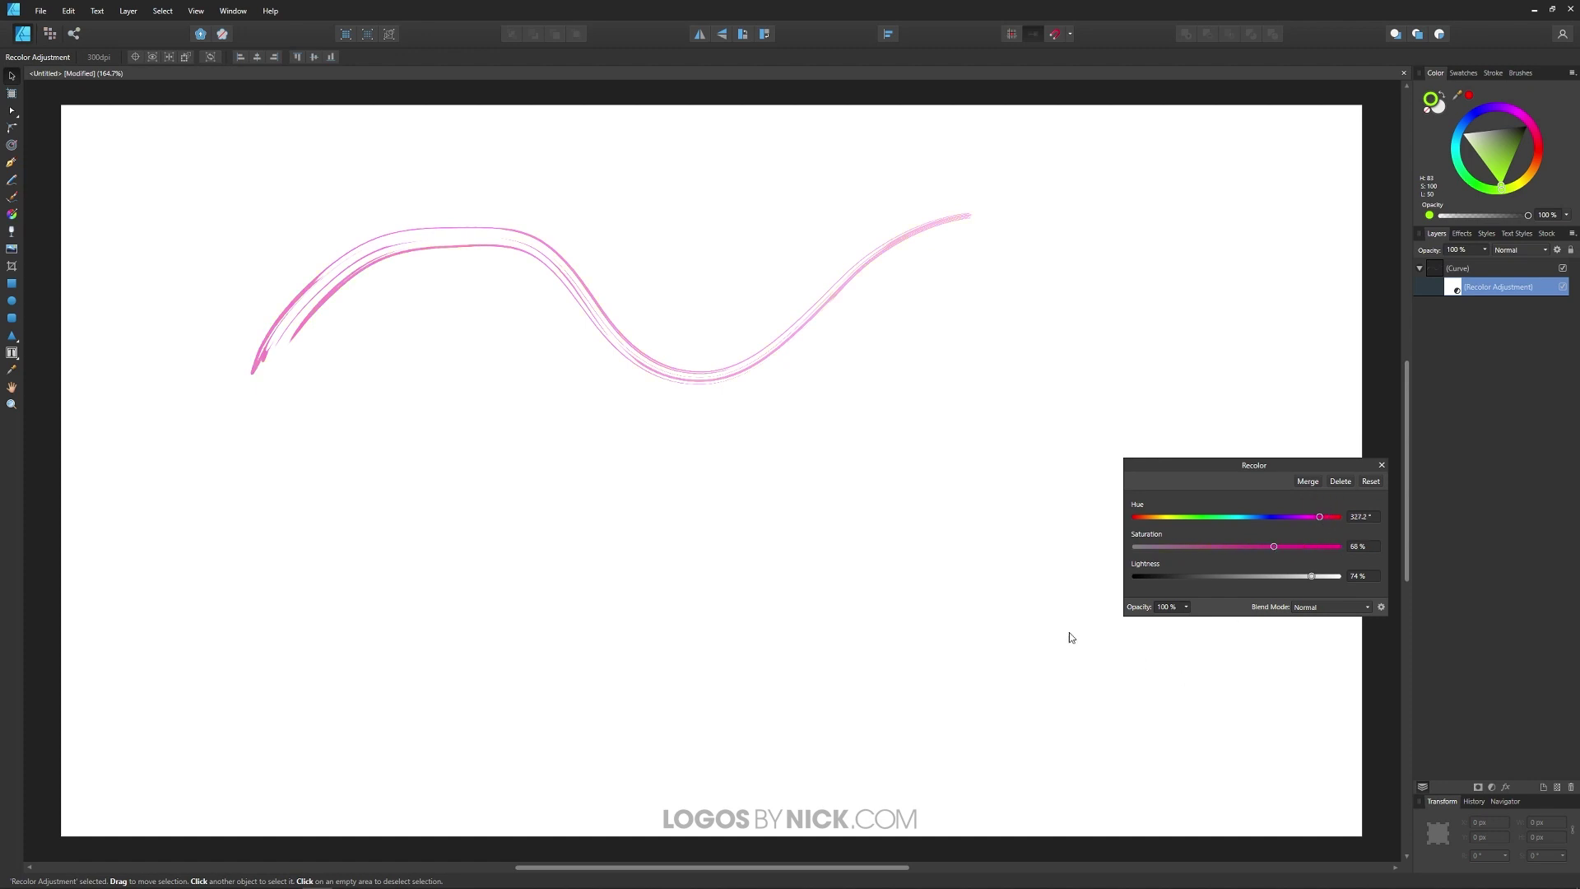
{"action": "left_click", "coordinate": [1382, 466]}
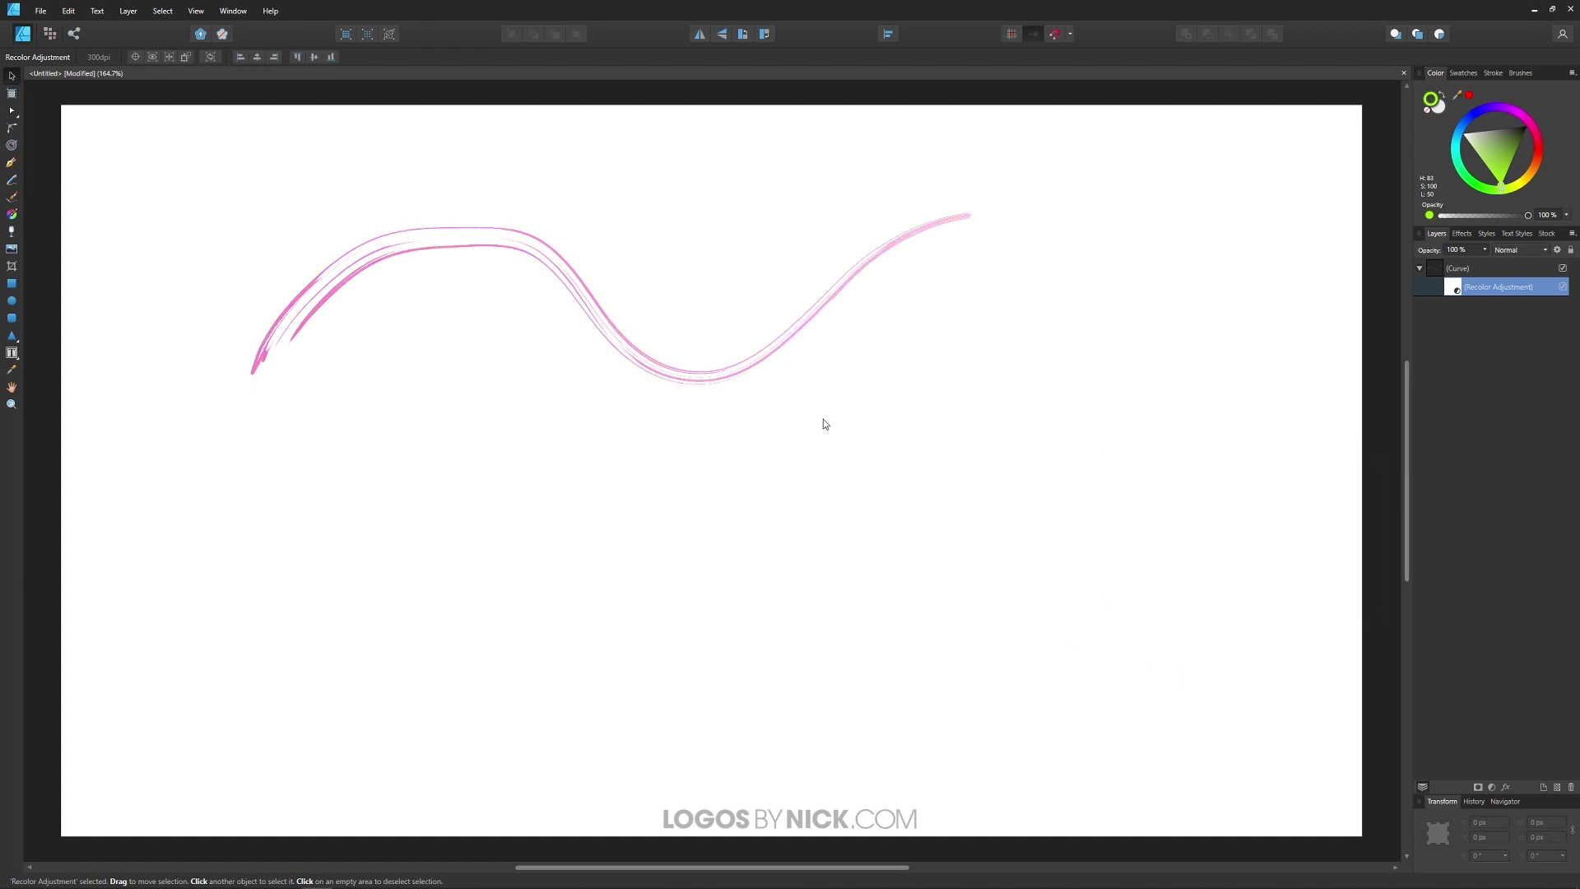
{"action": "left_click_drag", "start_coordinate": [607, 259], "coordinate": [578, 249]}
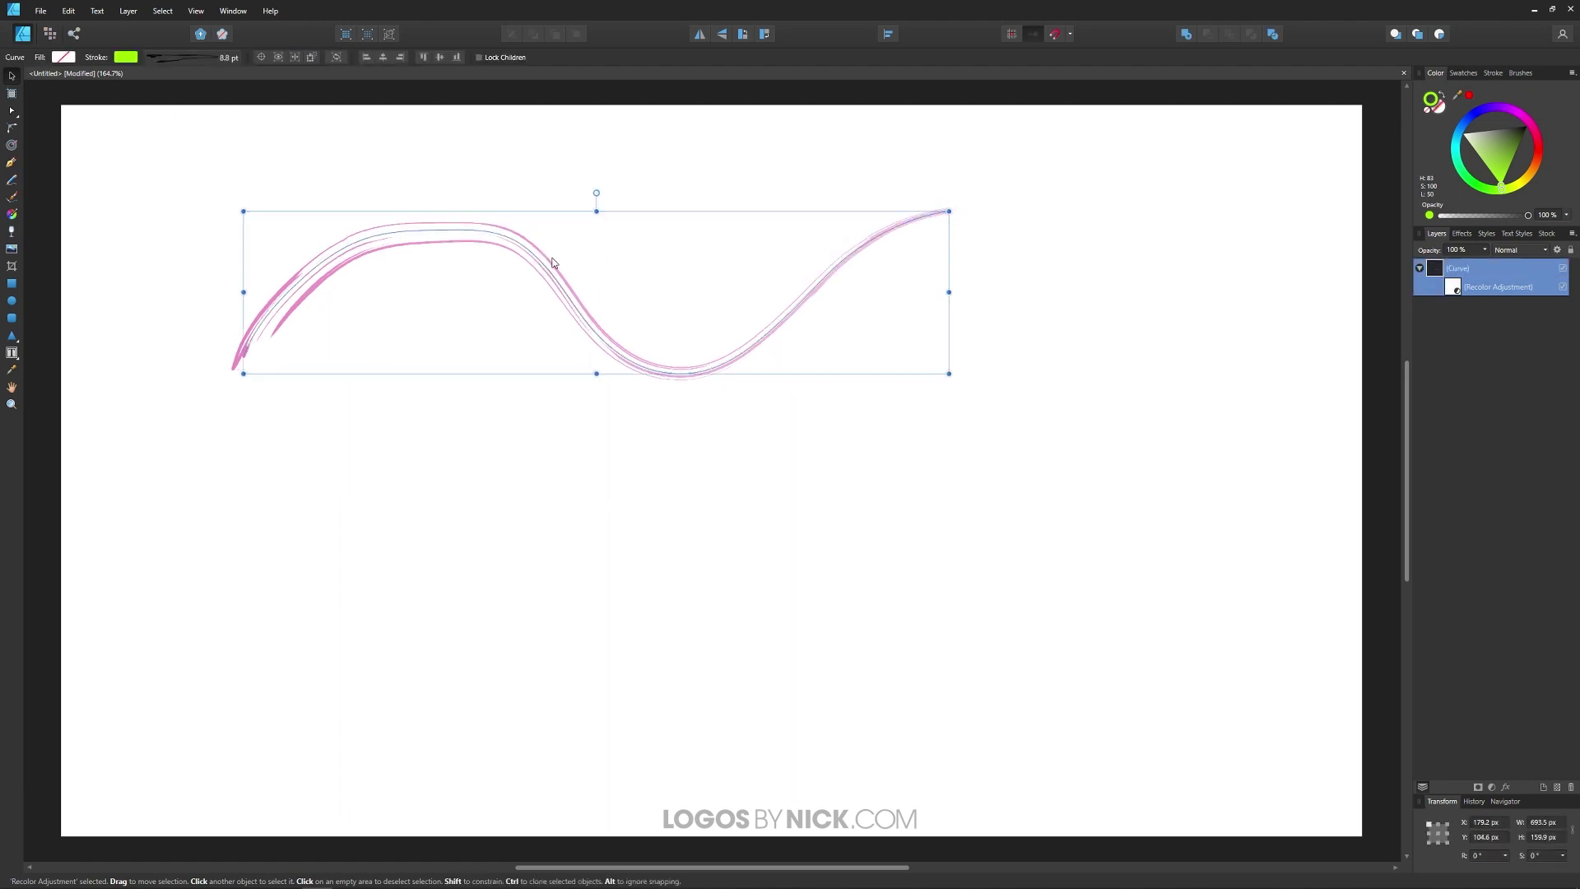
Delete the Scribble brush from the Brushes panel, confirming with Yes.
{"action": "left_click", "coordinate": [1520, 72]}
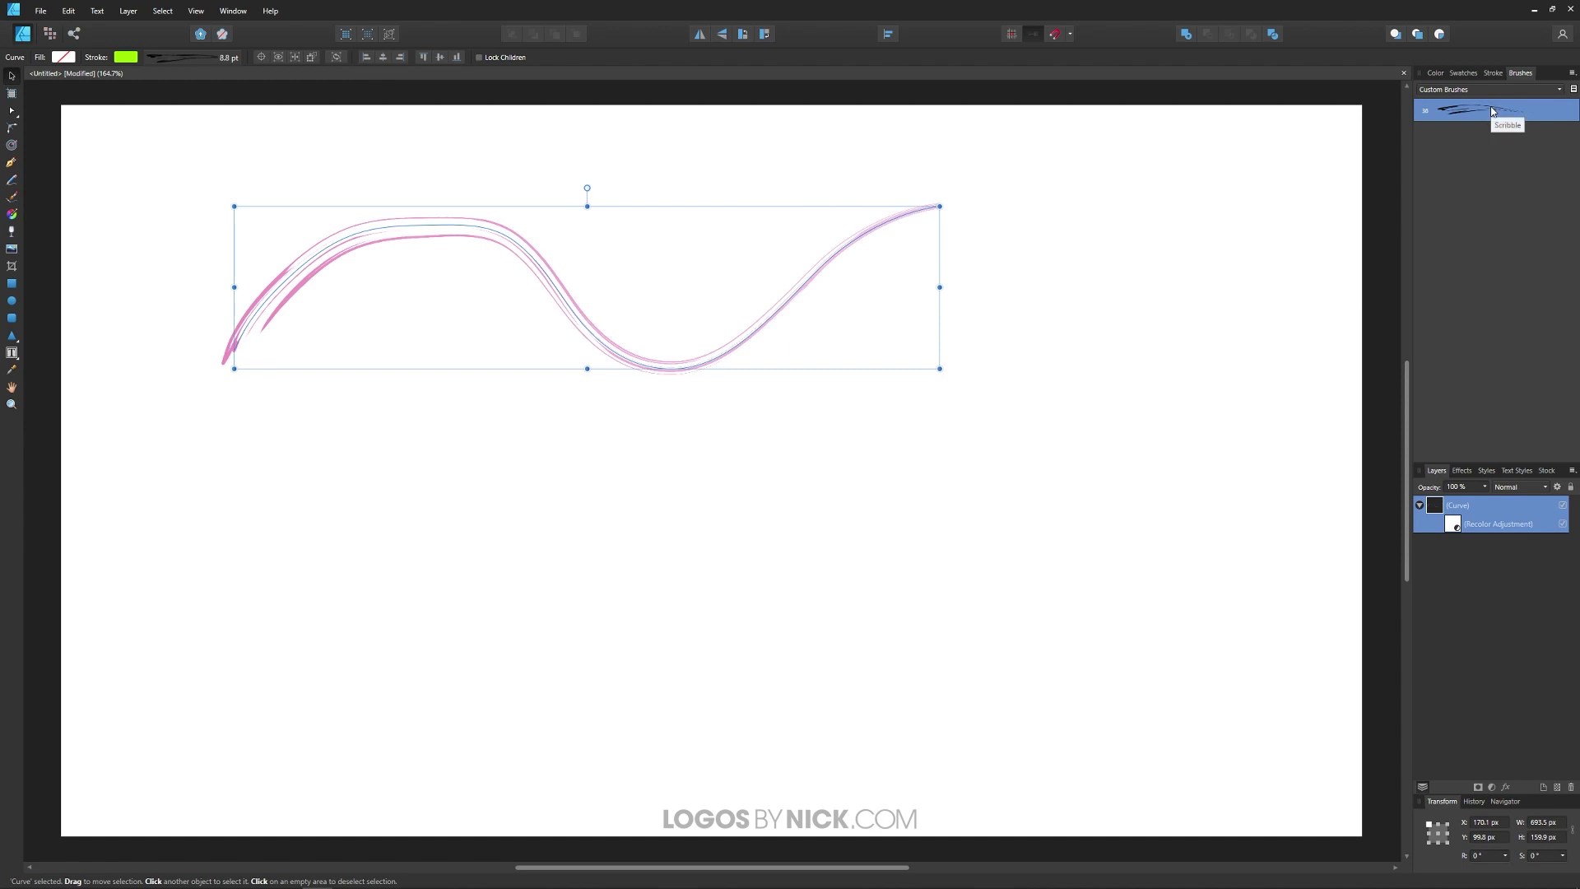
{"action": "right_click", "coordinate": [1492, 111]}
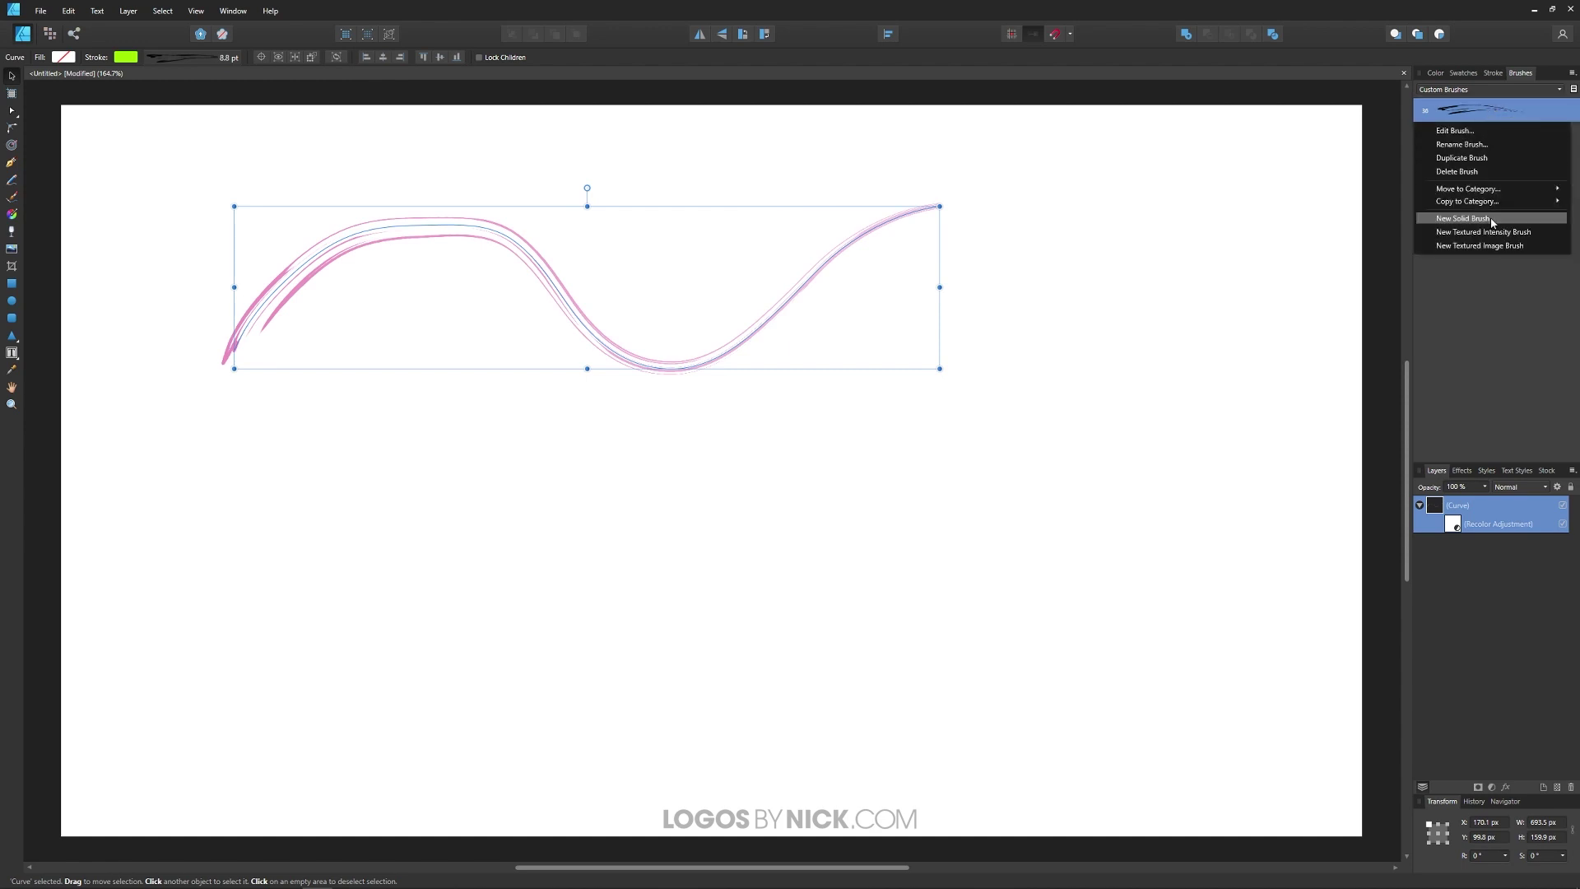
{"action": "left_click", "coordinate": [1456, 171]}
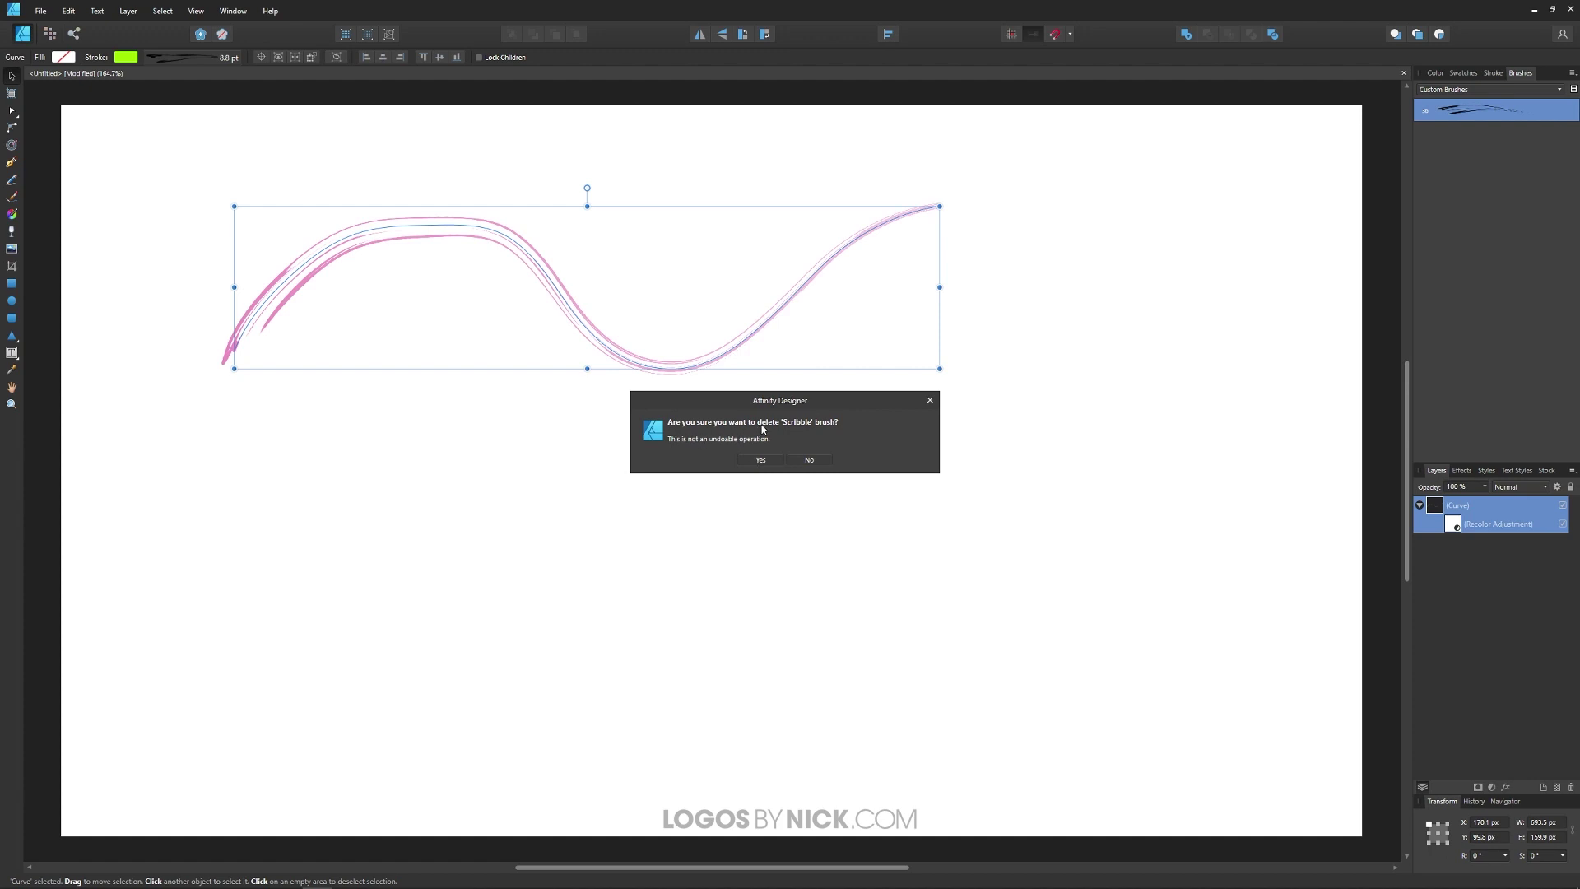
{"action": "left_click", "coordinate": [761, 459]}
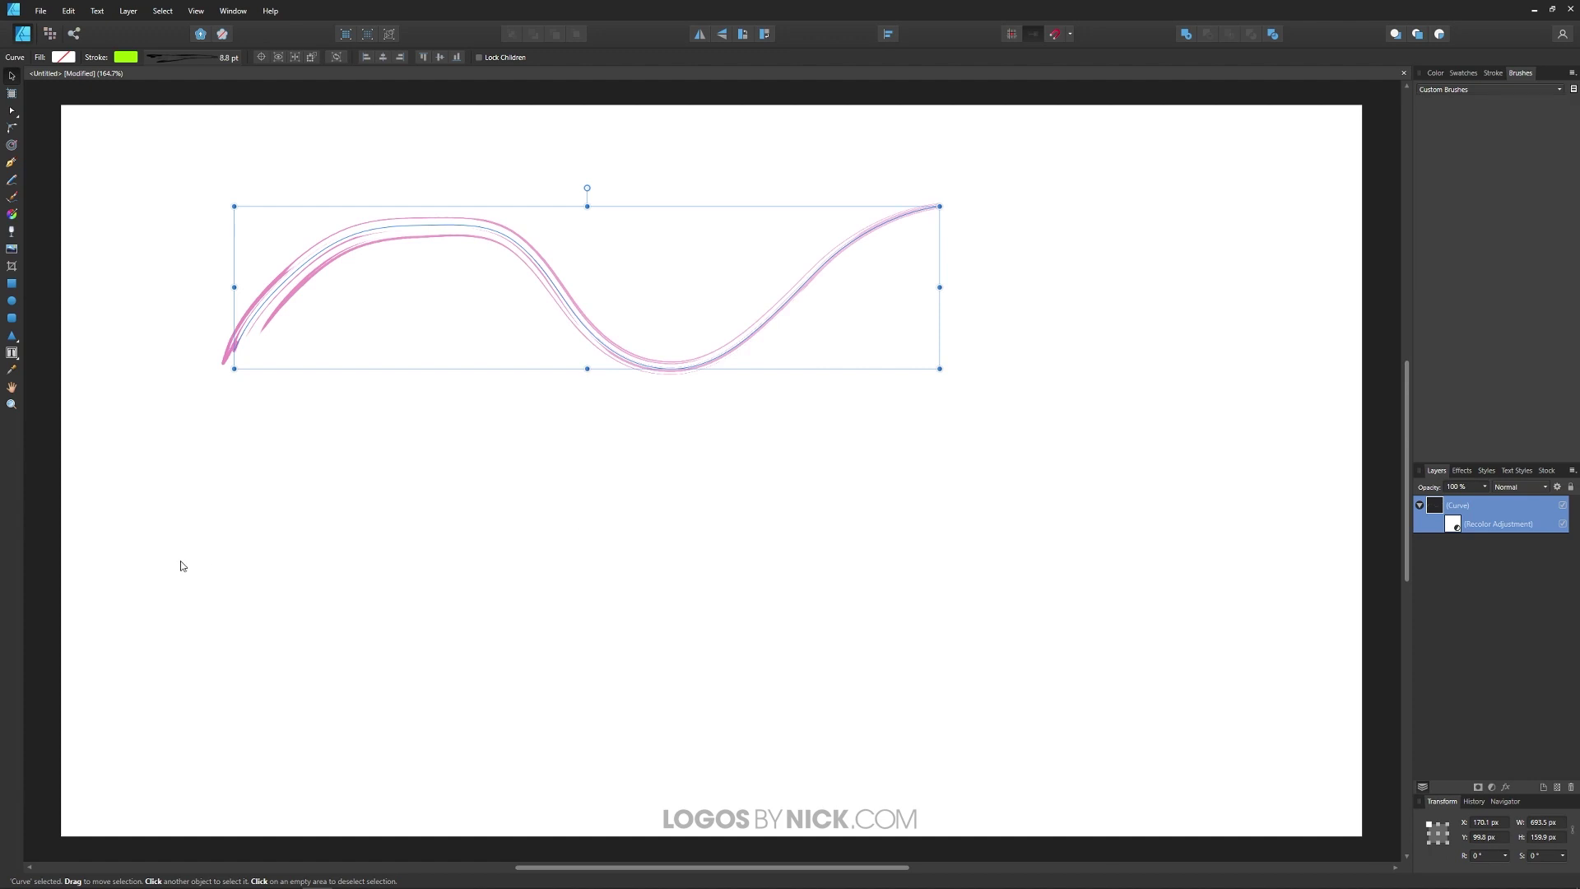
Select the Custom Brushes category and delete it via the Brushes panel menu, confirming with Yes.
{"action": "left_click", "coordinate": [1469, 92]}
{"action": "left_click", "coordinate": [1468, 247]}
{"action": "left_click", "coordinate": [1572, 74]}
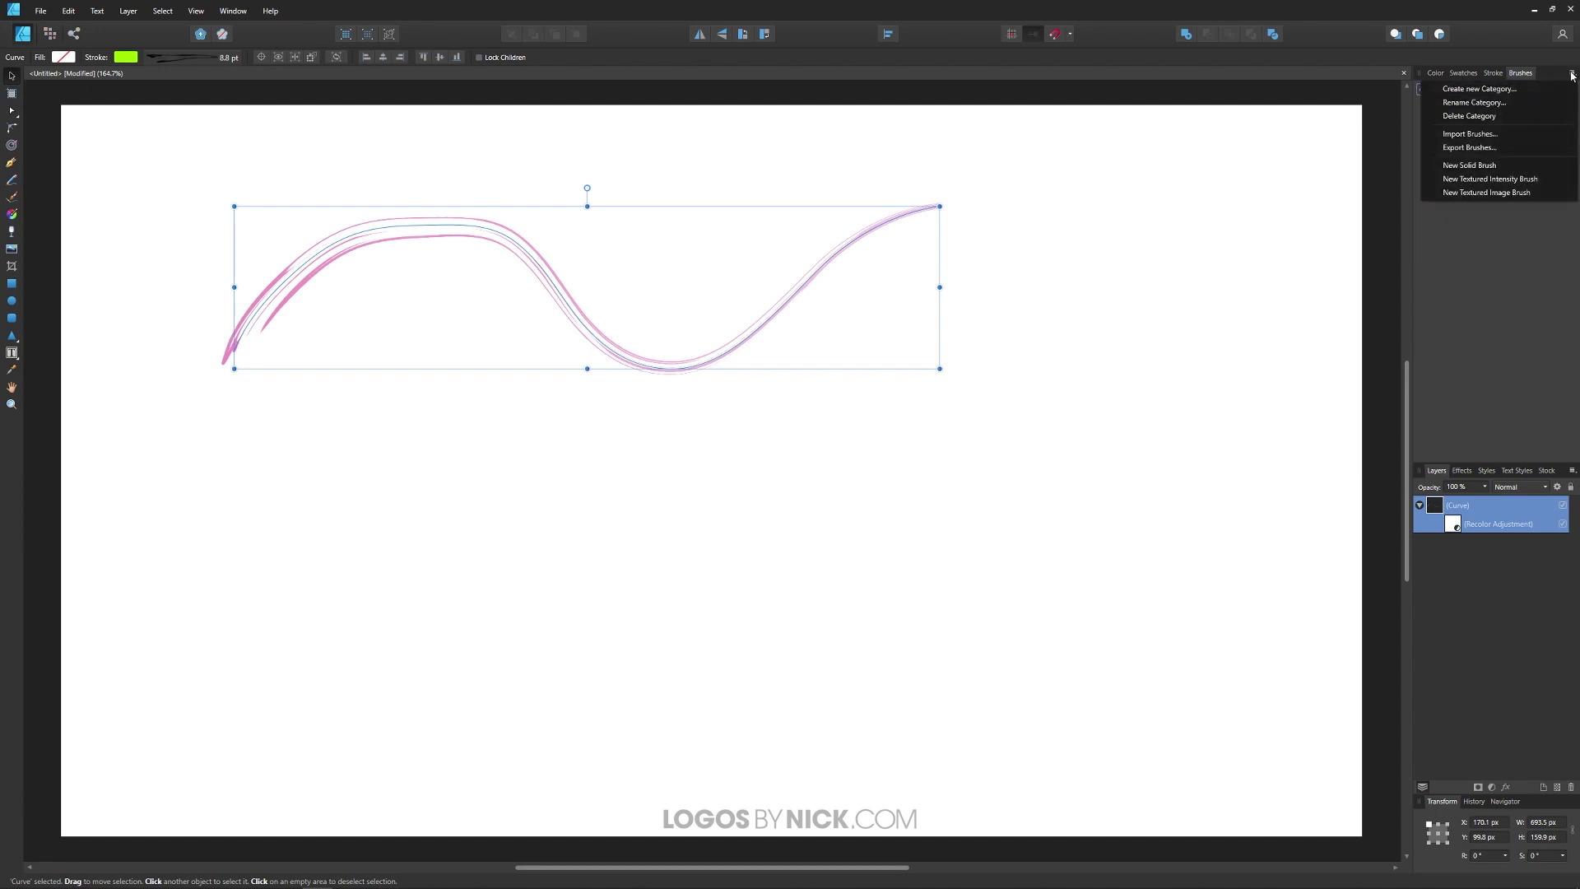
{"action": "left_click", "coordinate": [1469, 116]}
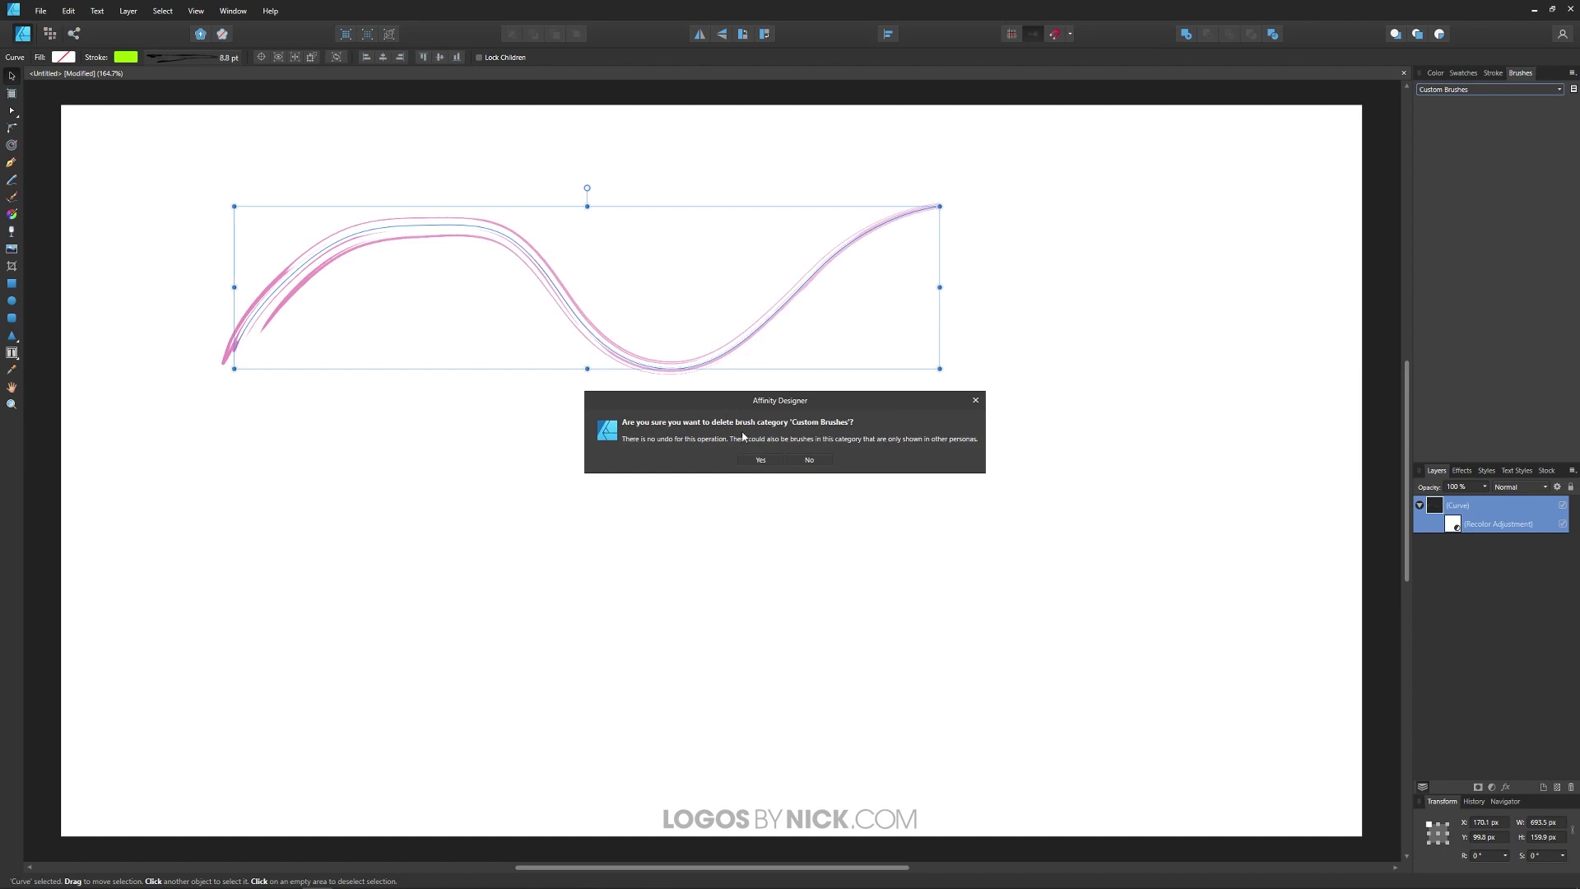
{"action": "left_click", "coordinate": [761, 460]}
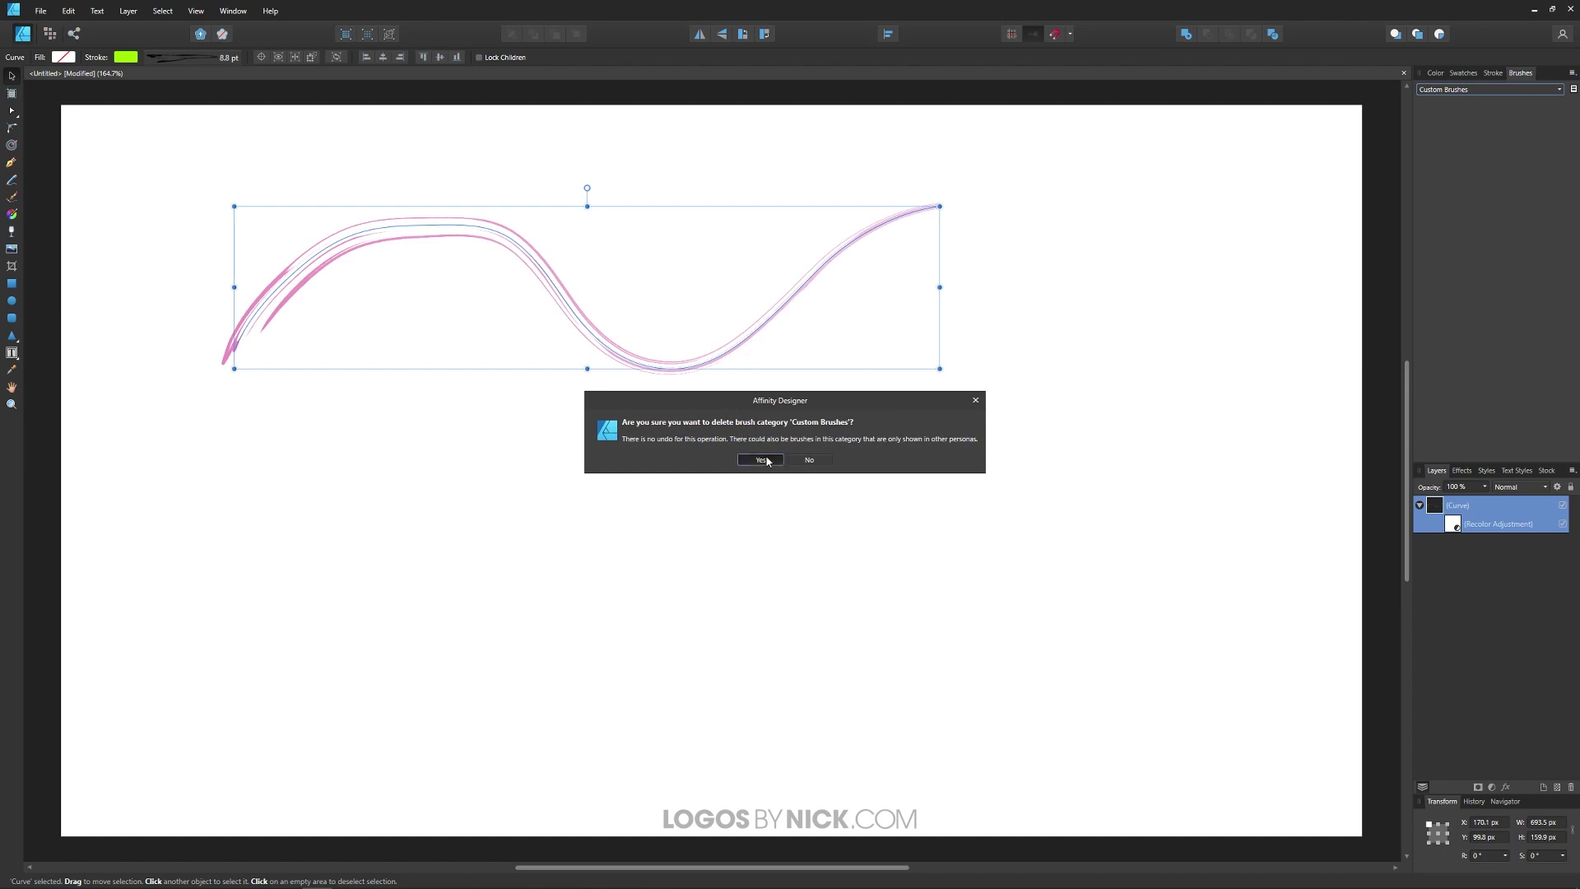